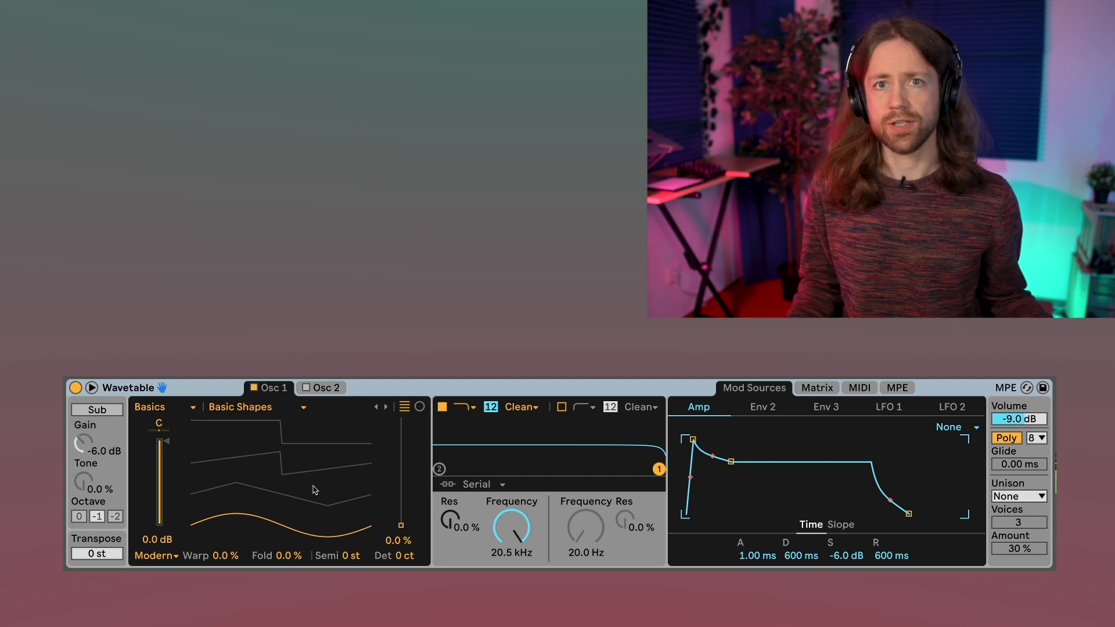
Step: Switch oscillator 1 off and on again, and sweep its Basic Shapes wavetable position back to 0.0%
click(256, 389)
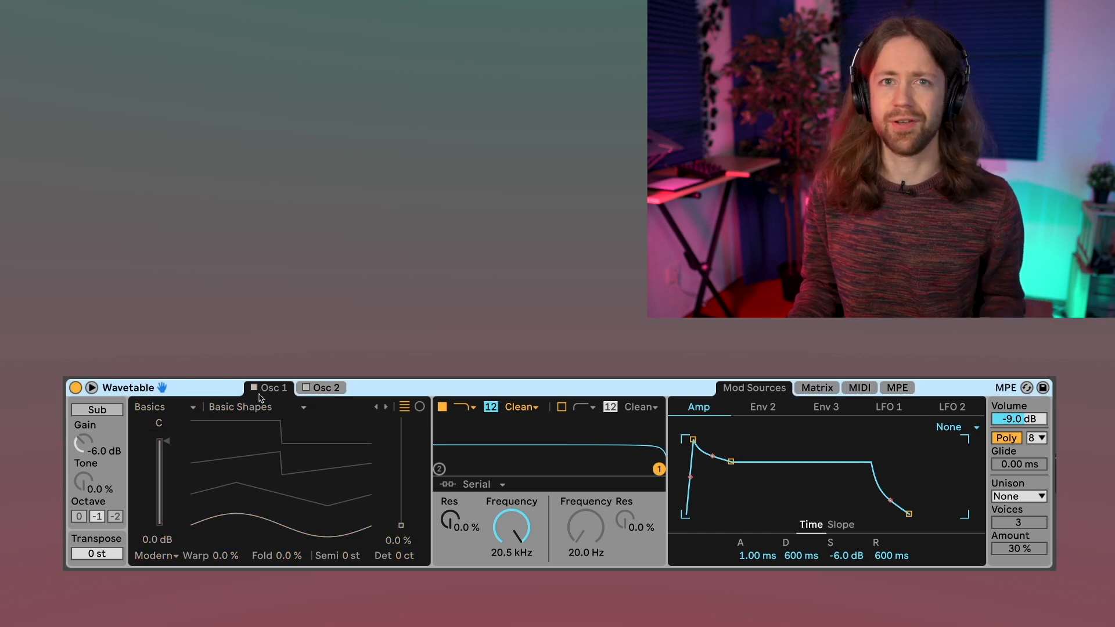
click(255, 389)
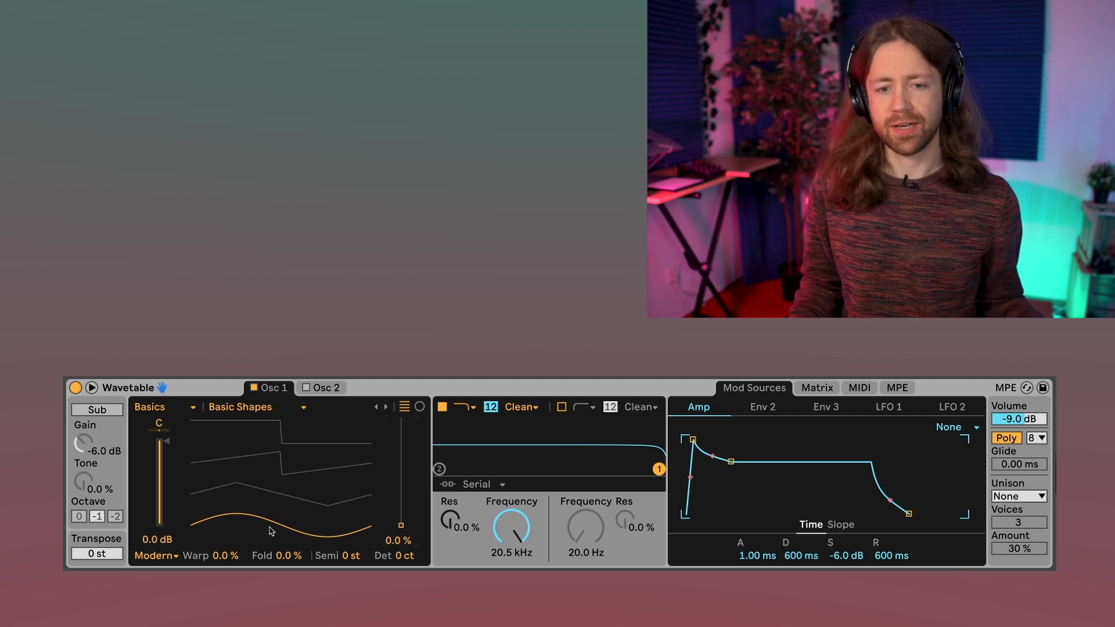
mouse_move(402, 531)
mouse_down()
mouse_move(401, 418)
mouse_move(401, 530)
mouse_up()
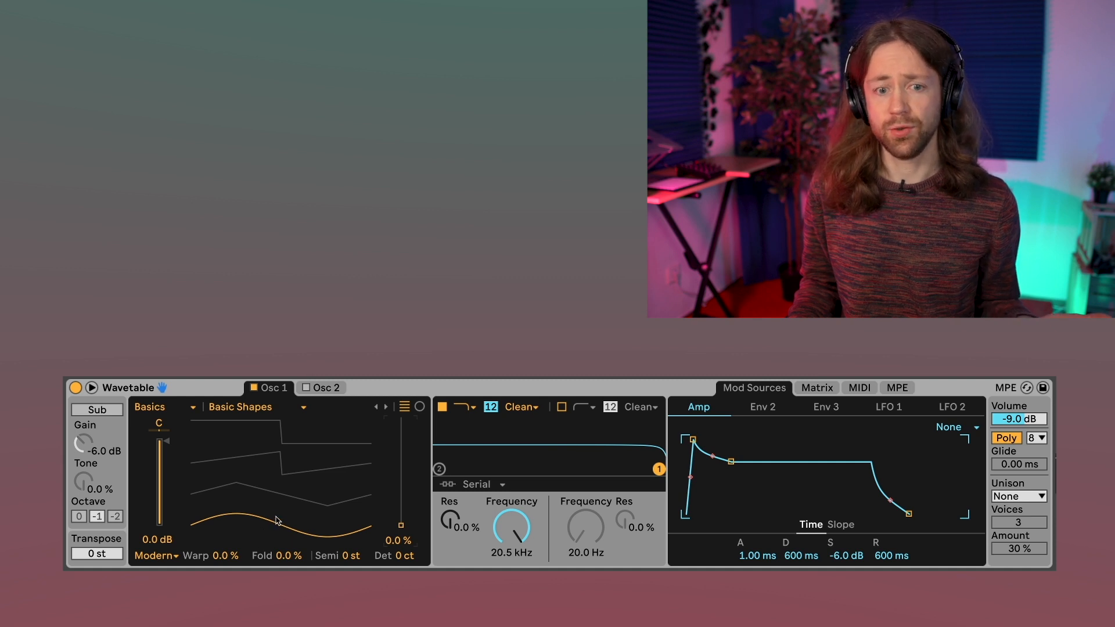
Step: Try the Quad Saw and Sync Digital wavetables from the Basics category on oscillator 1
click(258, 415)
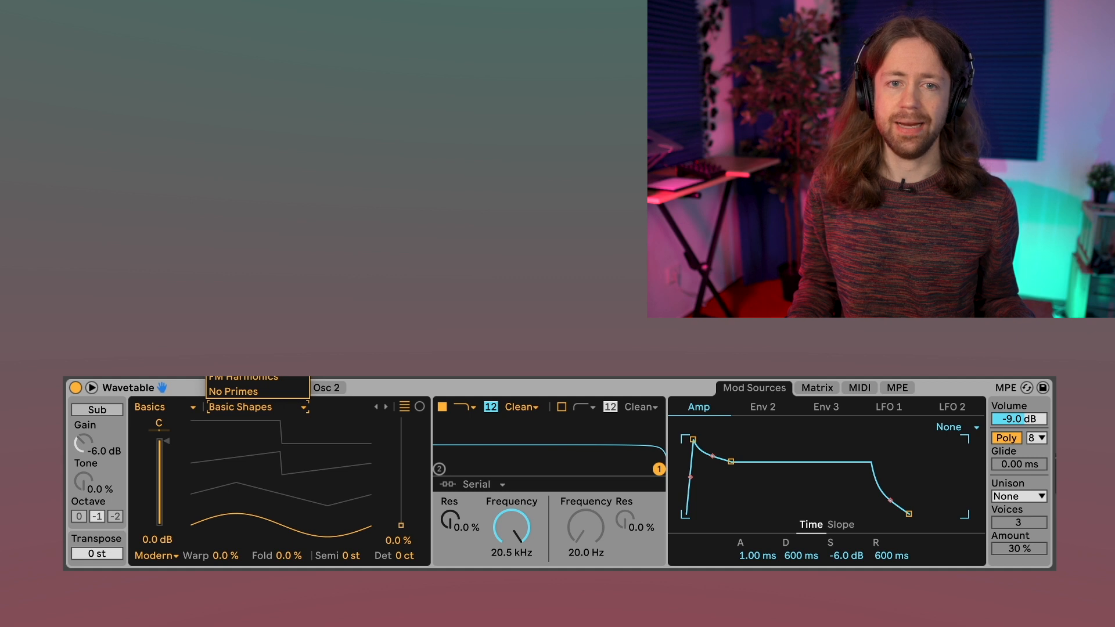
click(250, 347)
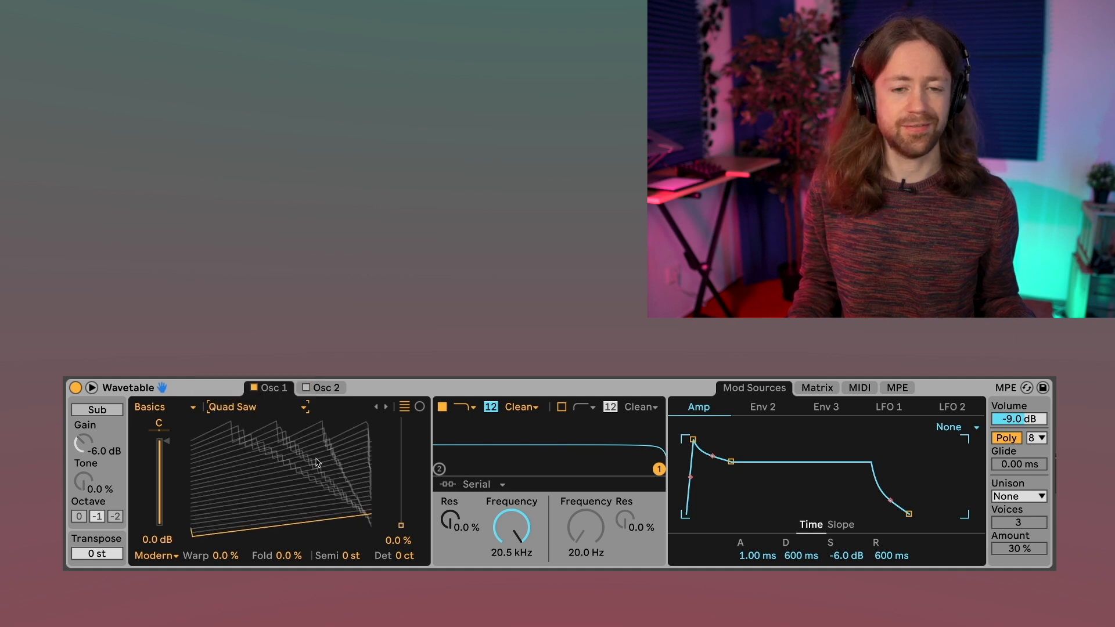
click(291, 407)
click(261, 346)
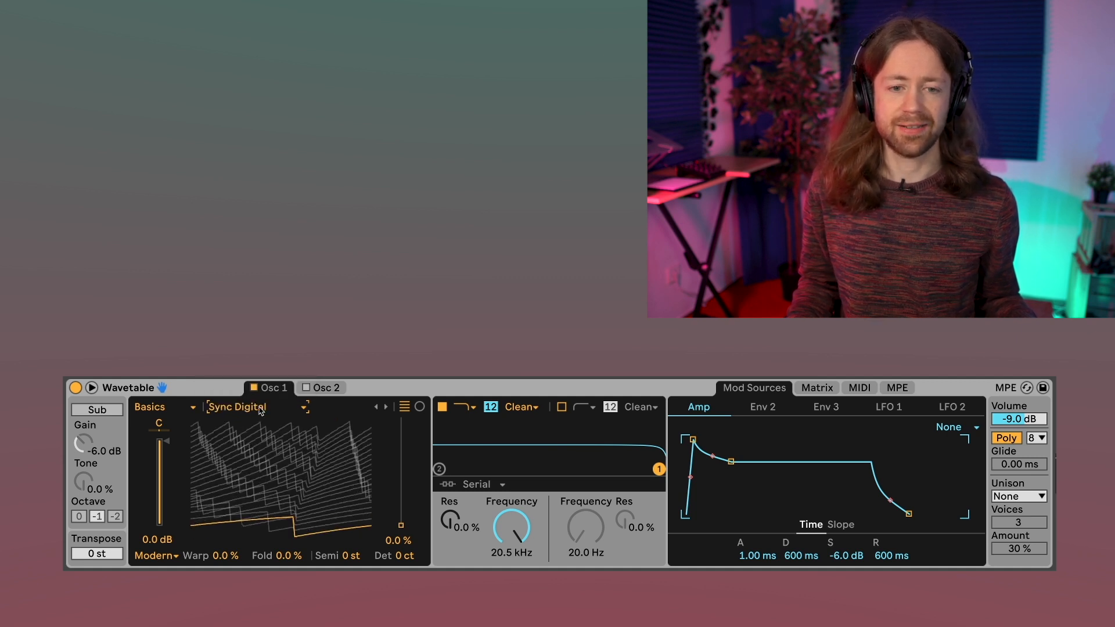
Step: Try the Filter and Noise wavetable categories on oscillator 1
click(193, 410)
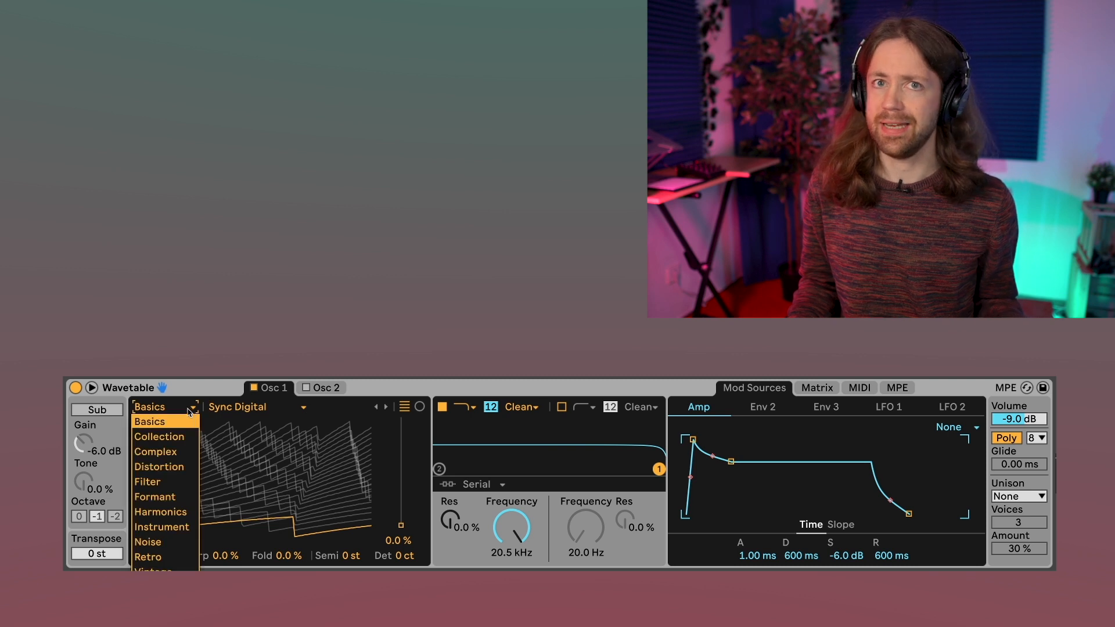
click(164, 481)
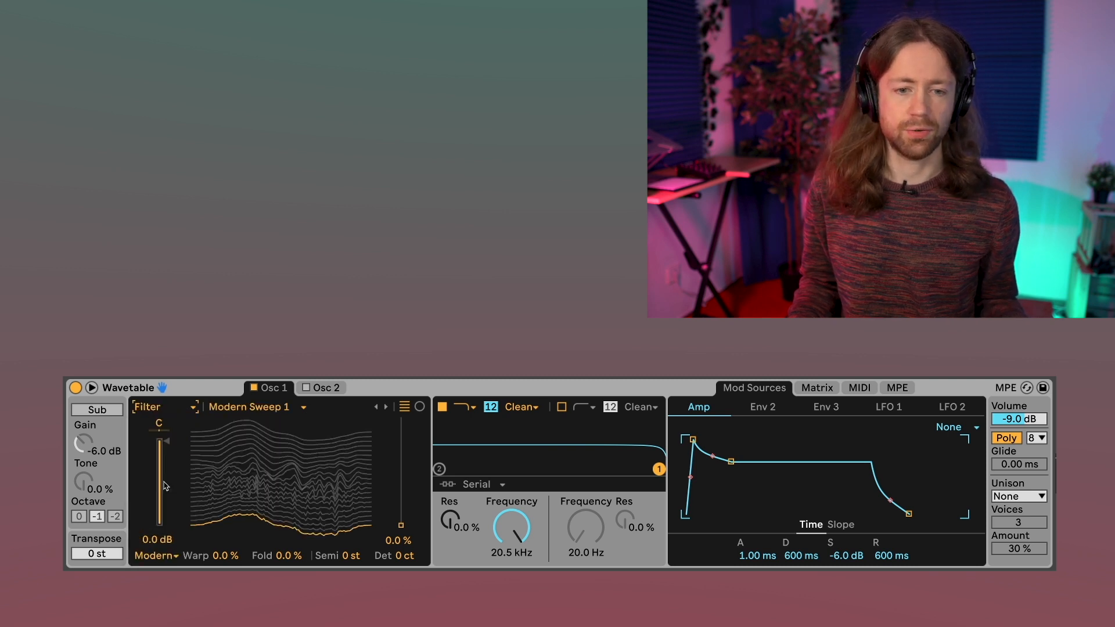
click(192, 407)
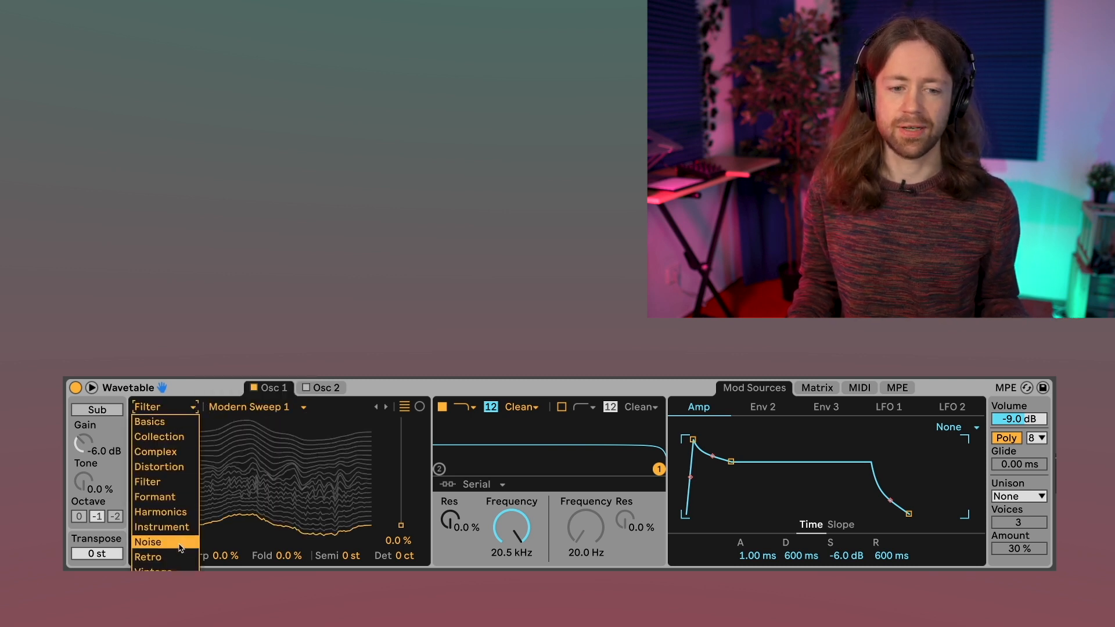
click(176, 541)
Step: Load the JN6 Double Saws wavetable from the Vintage category into oscillator 1 and set its position to 34%
click(190, 409)
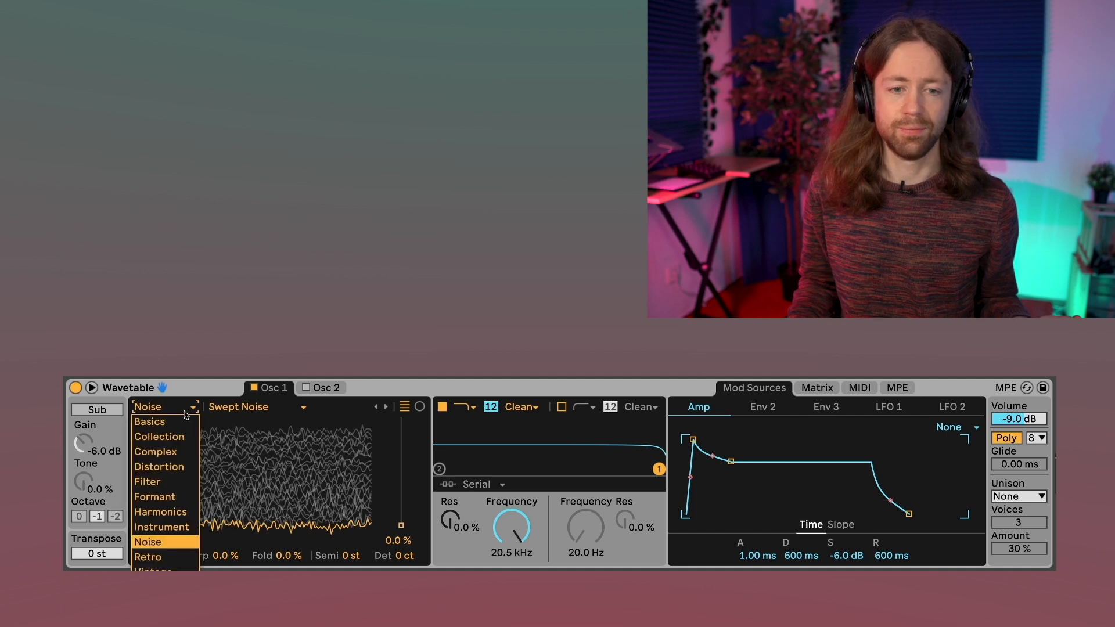
click(173, 570)
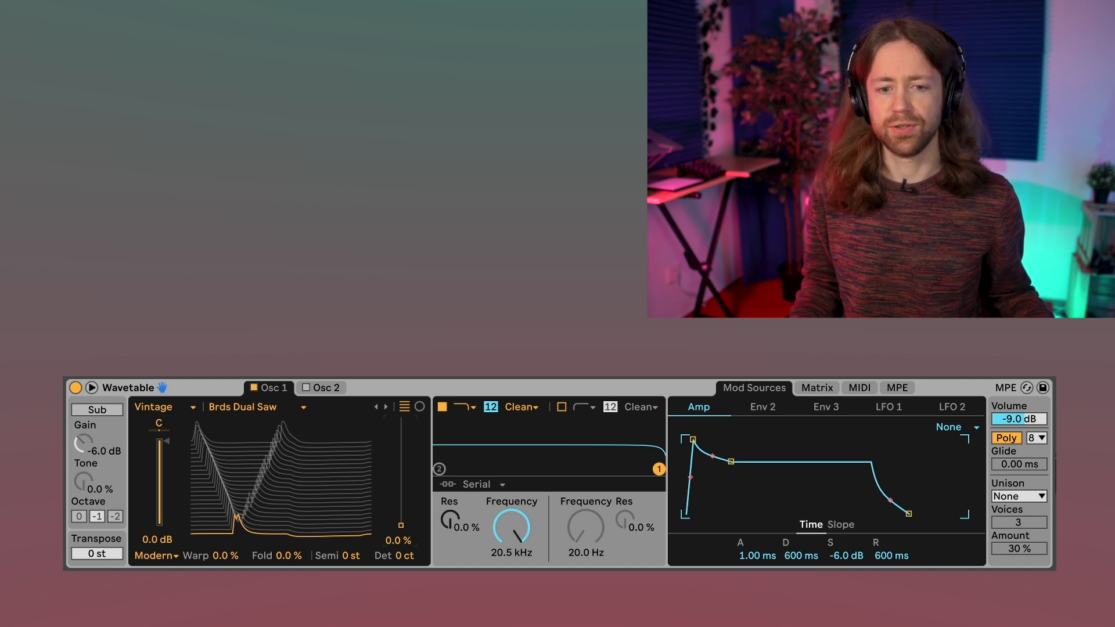
mouse_move(401, 525)
mouse_down()
mouse_move(401, 418)
mouse_move(400, 525)
mouse_up()
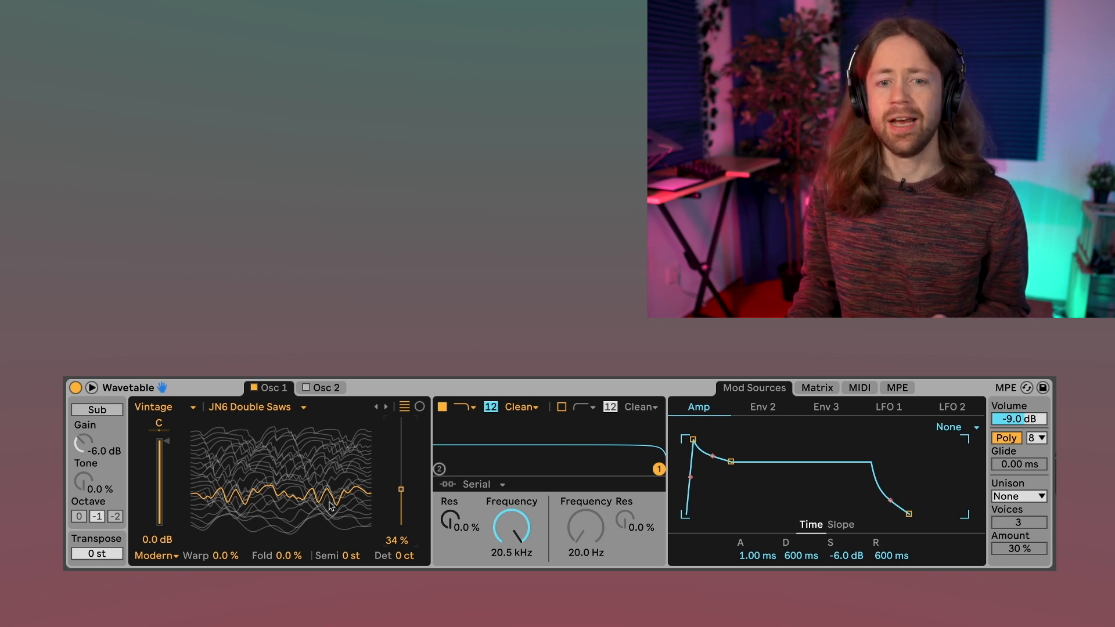
click(335, 394)
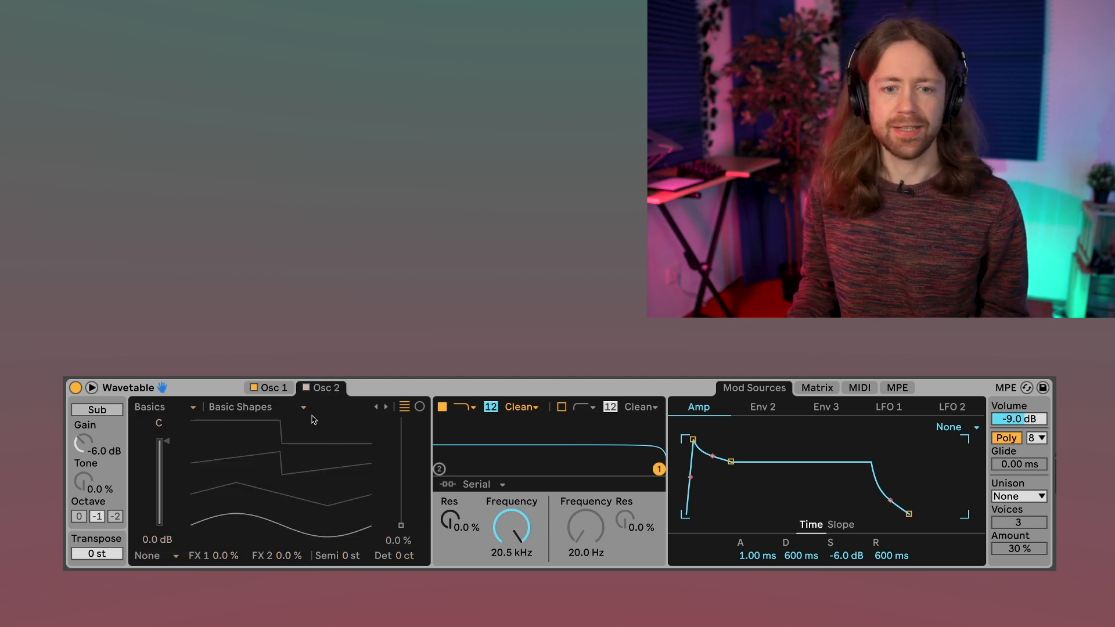
click(277, 394)
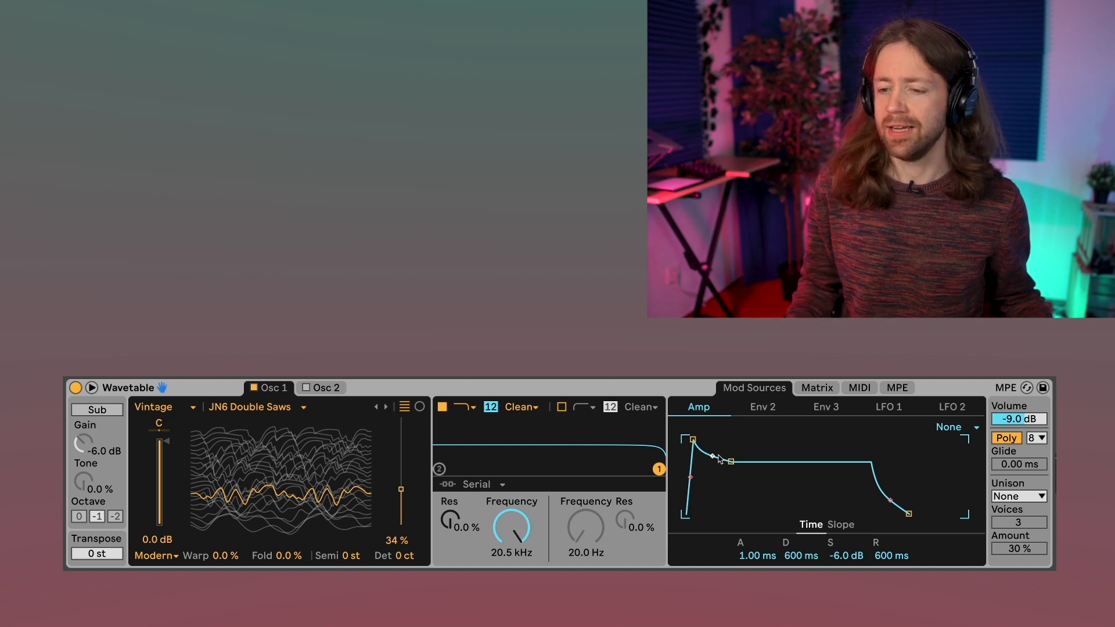
Step: Set the amp envelope's attack to 0 ms and then 2.95 s, and bend and restraighten its attack curve
drag(693, 439, 686, 440)
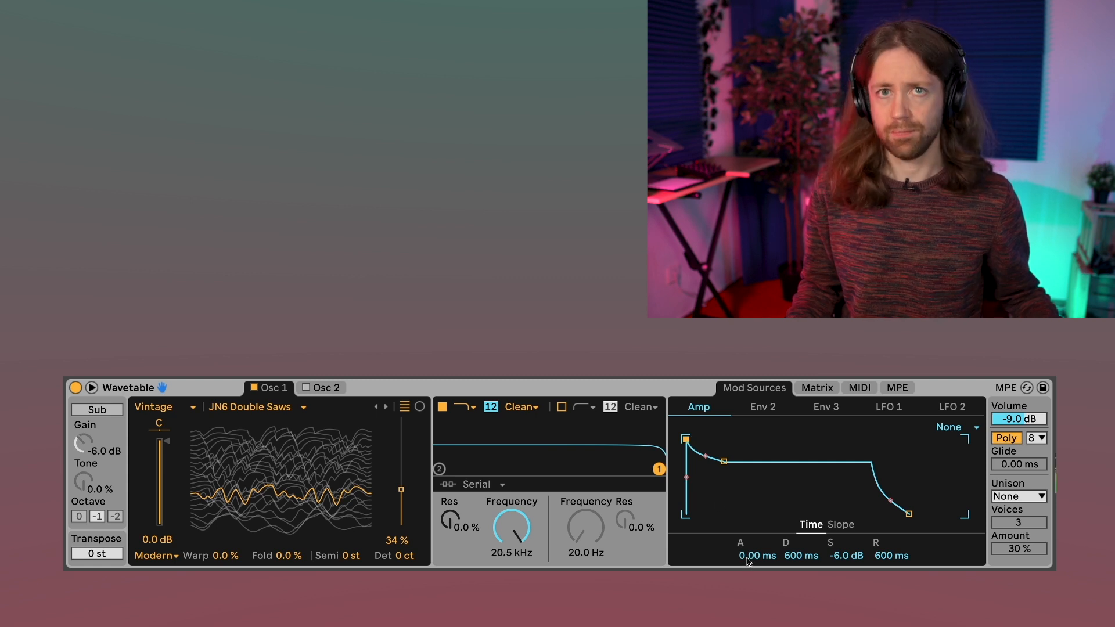
drag(686, 439, 743, 440)
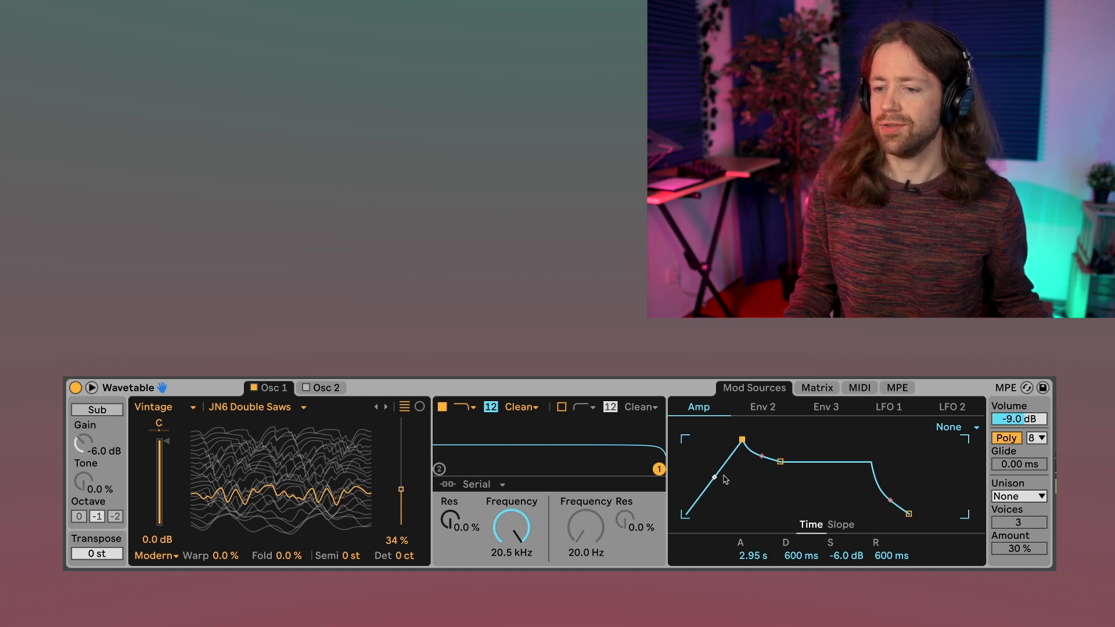
drag(715, 477, 717, 470)
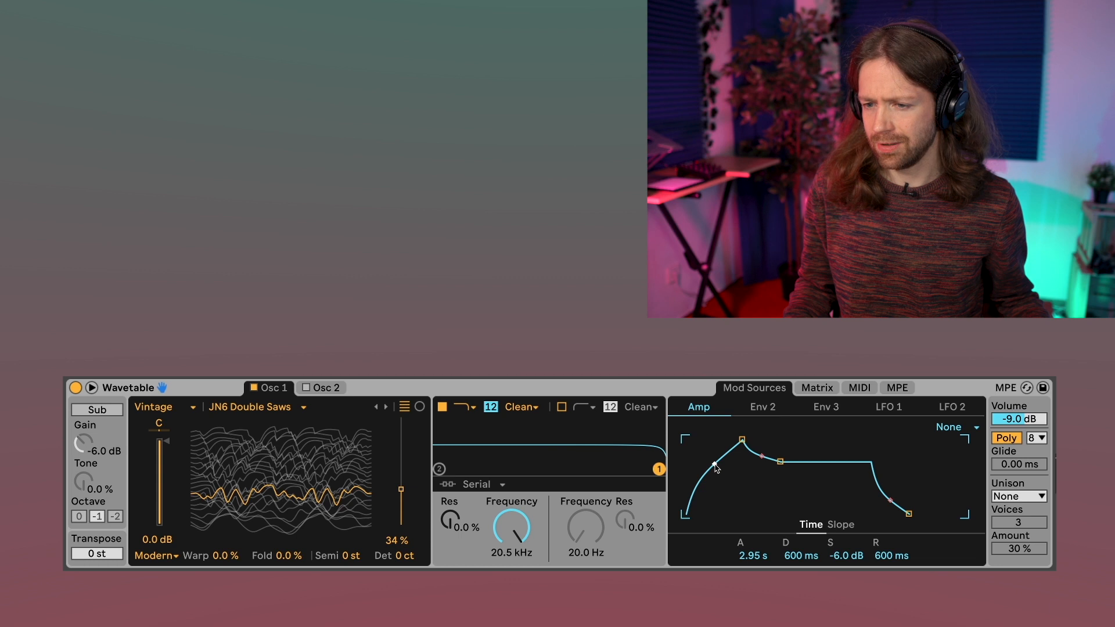
drag(715, 464, 714, 477)
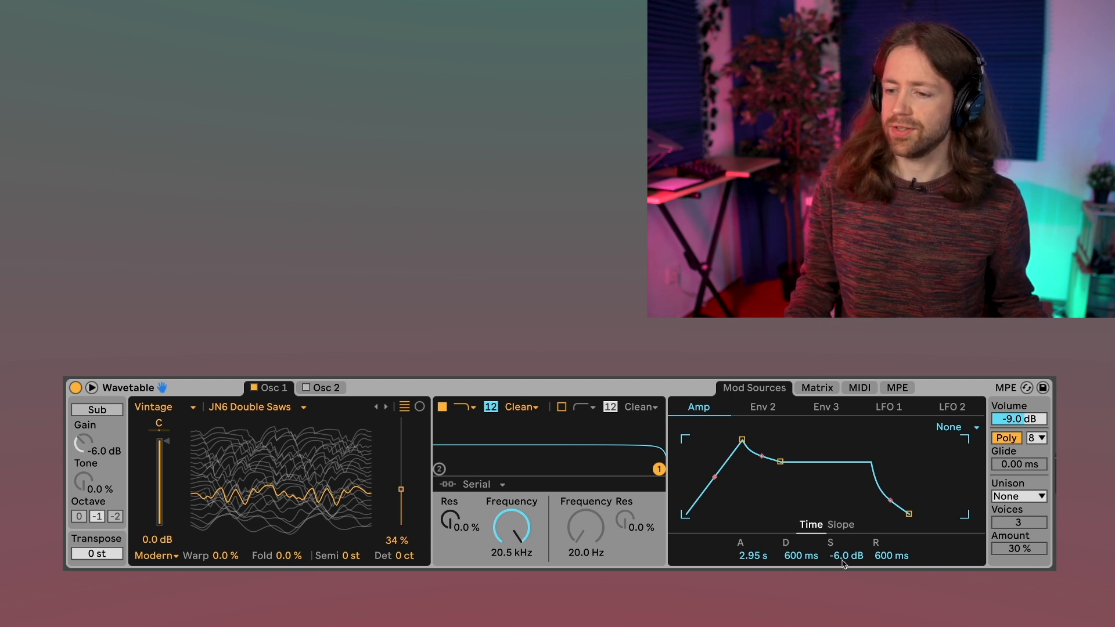
Step: Set the amp envelope's sustain to 0.0 dB and its attack to 1.03 s
drag(844, 562, 843, 559)
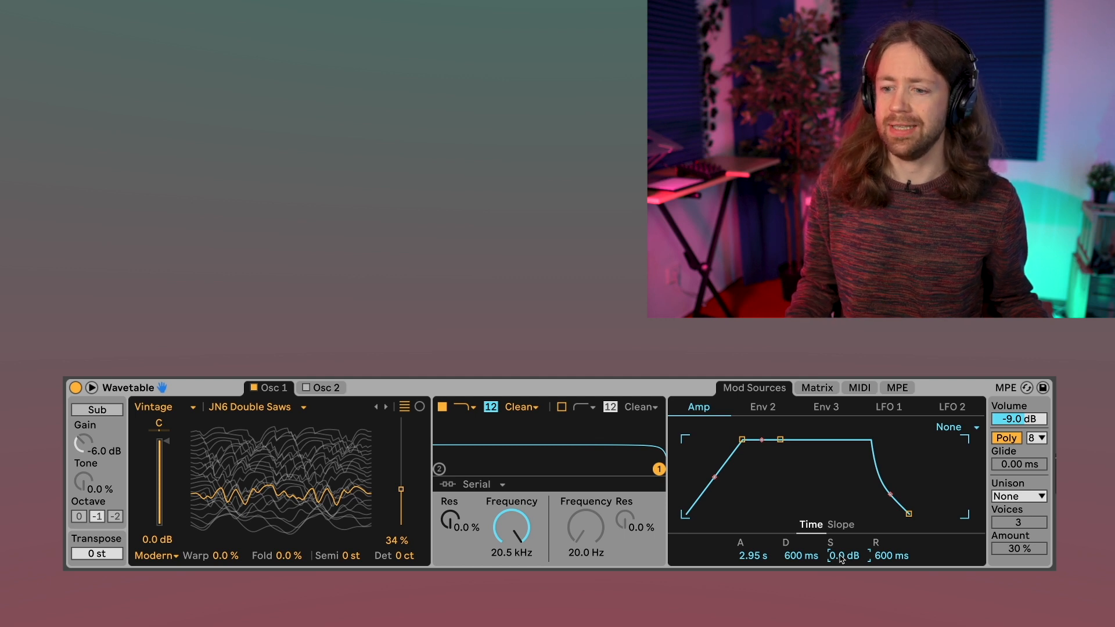
drag(753, 556, 753, 575)
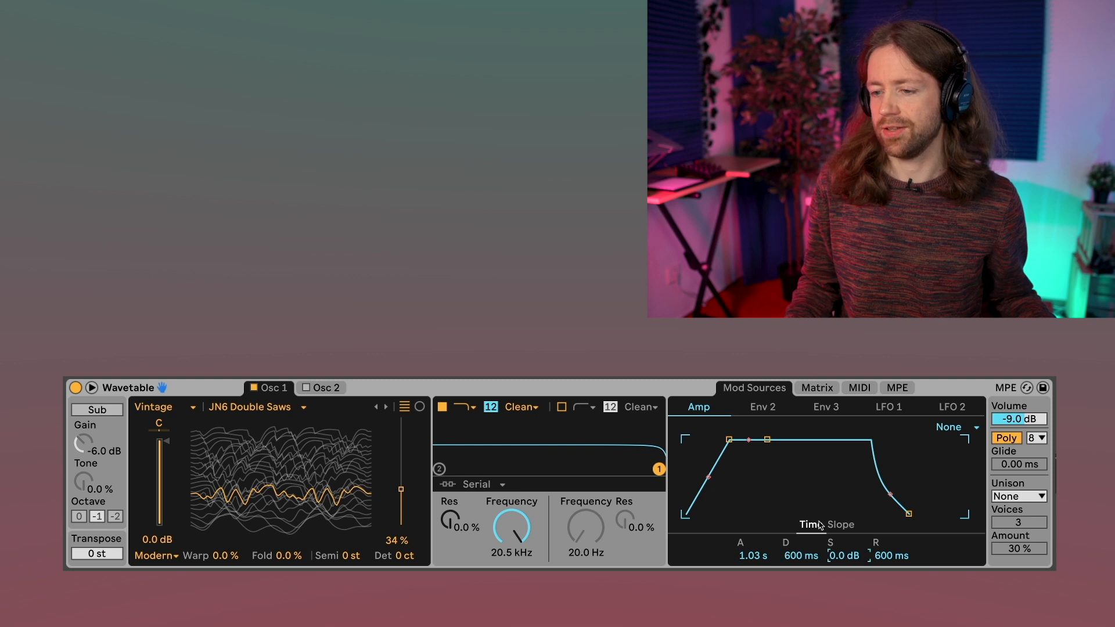
Step: Set the amp envelope's decay to 2.00 s, sustain to -18 dB and release to 1.10 s
drag(767, 440, 780, 486)
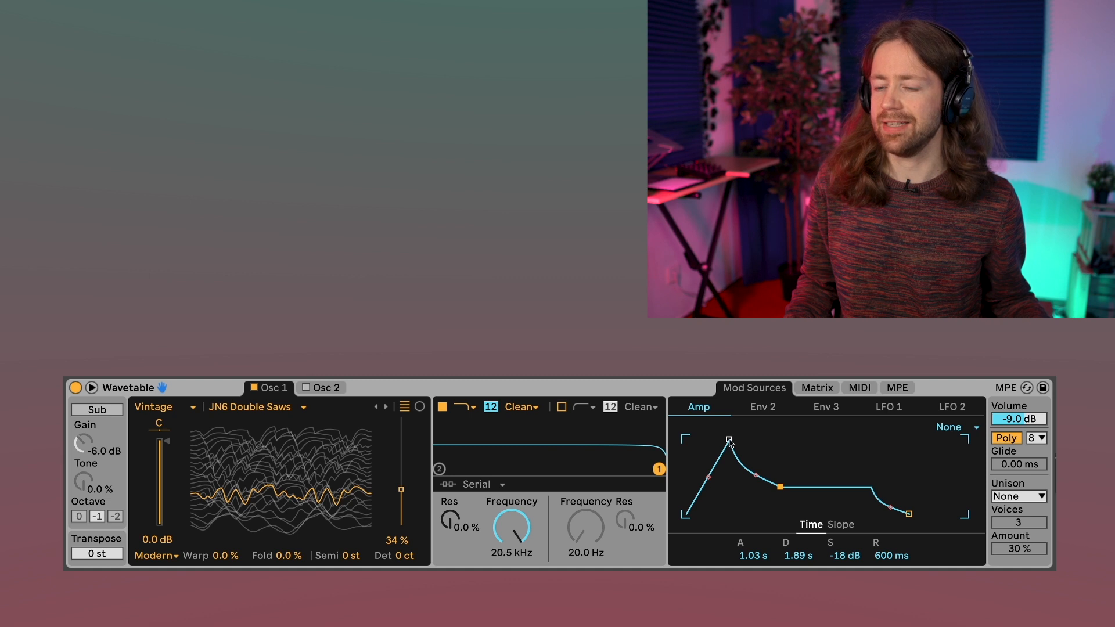
drag(797, 541, 797, 535)
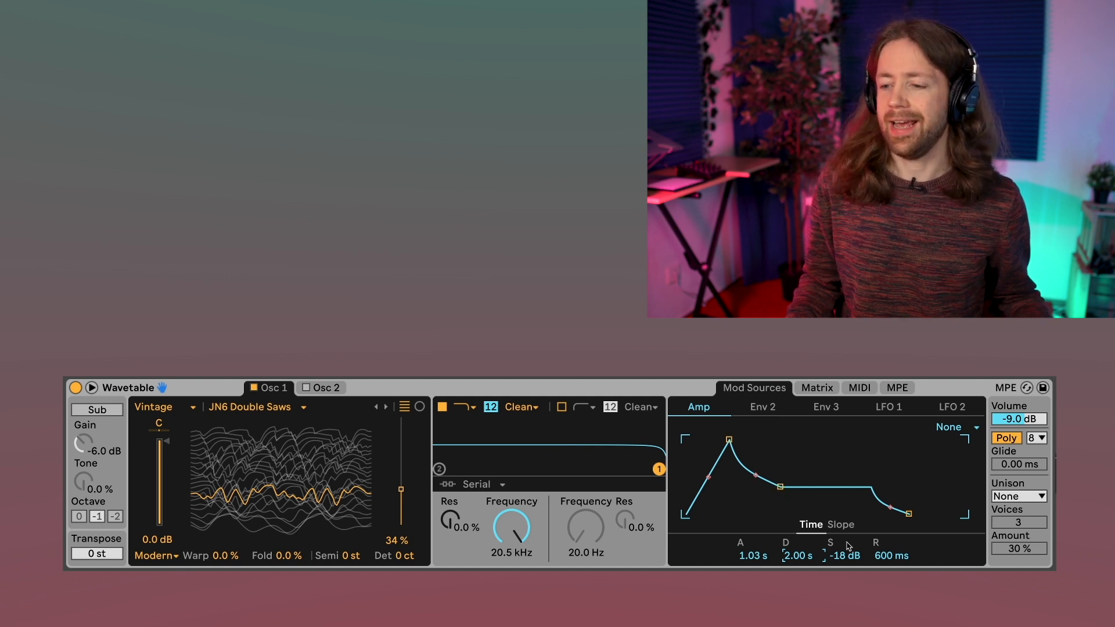
drag(889, 556, 888, 505)
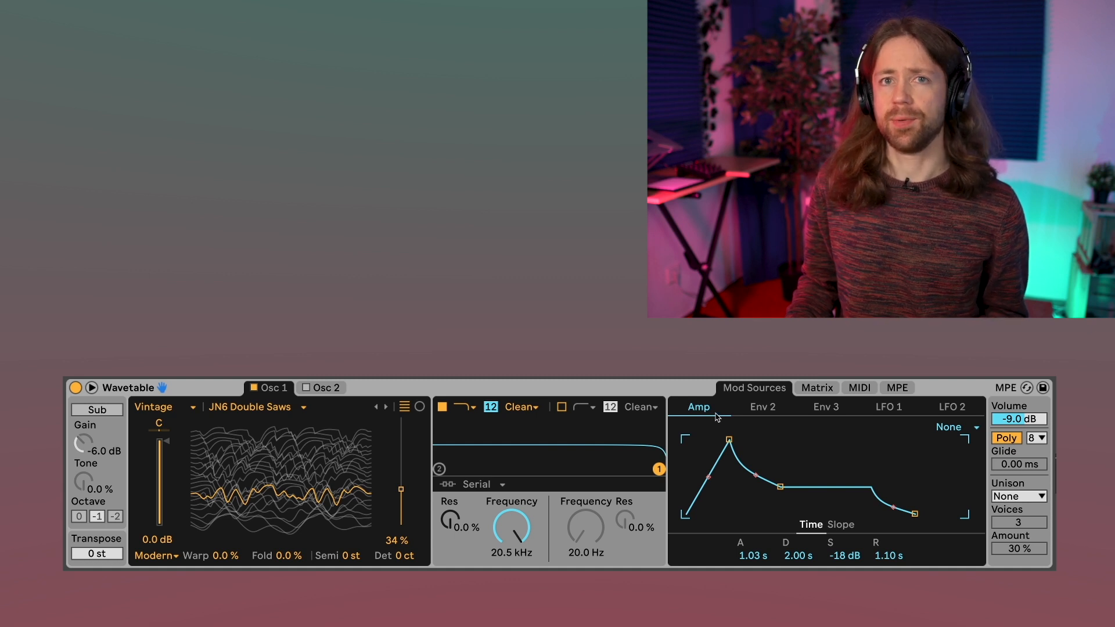
Step: View the settings of envelopes 2 and 3, and return to the amp envelope
click(762, 407)
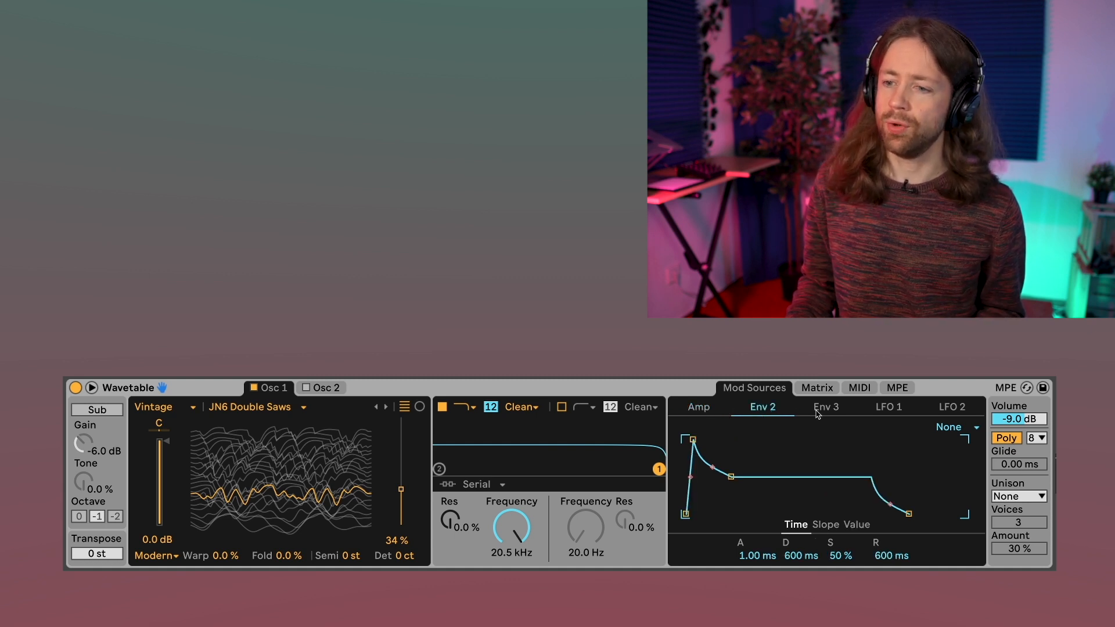
click(835, 411)
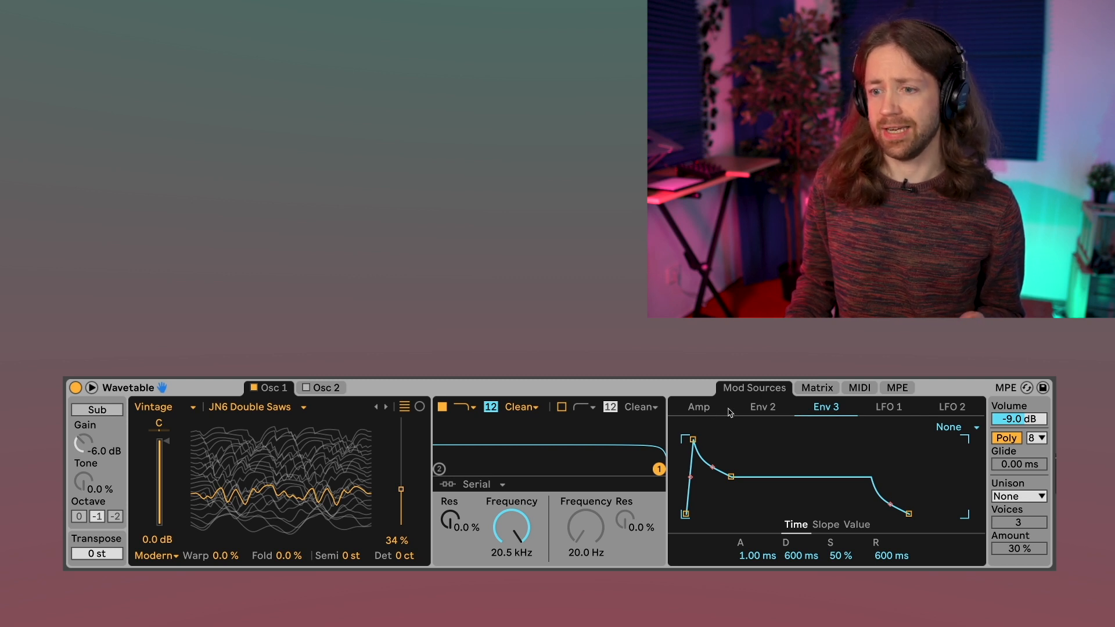
click(701, 412)
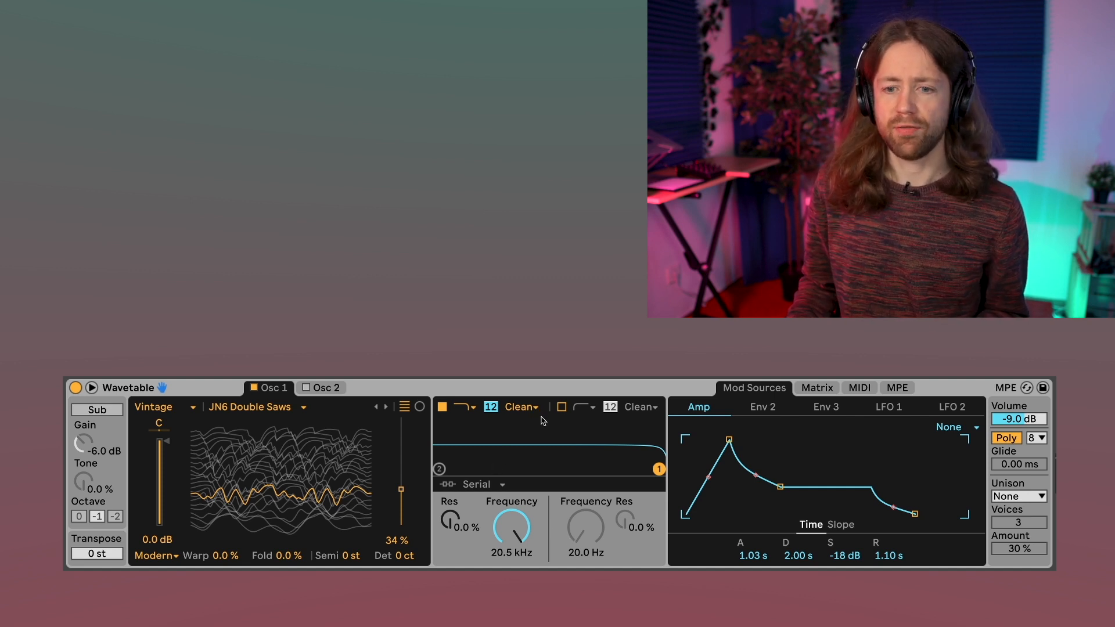
Step: Keep filter 1 as a low-pass, lower its cutoff frequency to 145 Hz, and raise it to 573 Hz
click(475, 408)
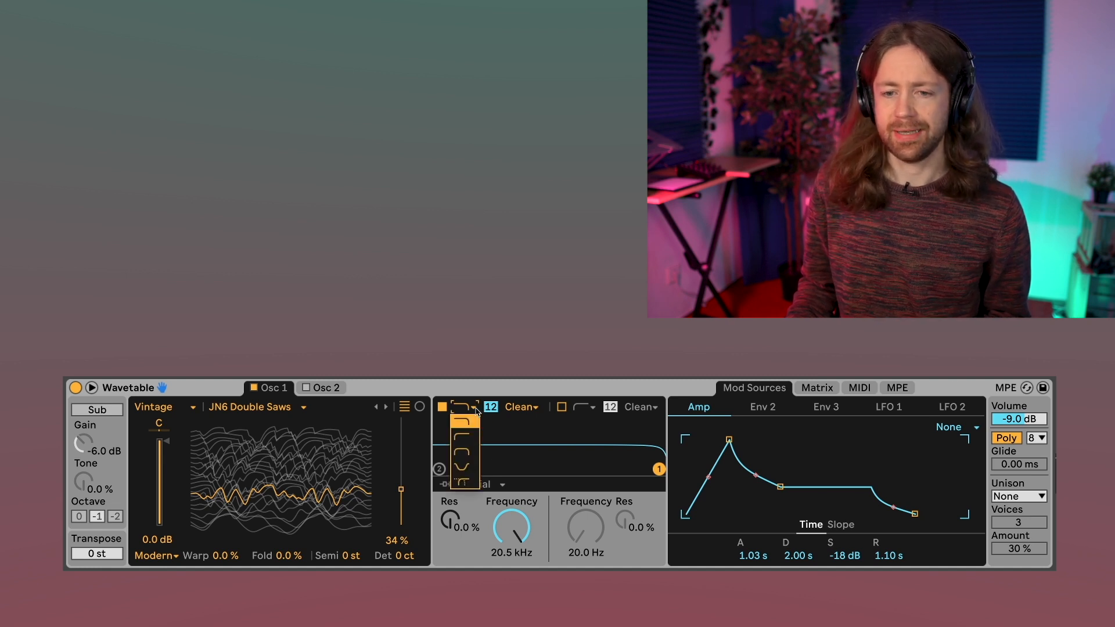
click(476, 409)
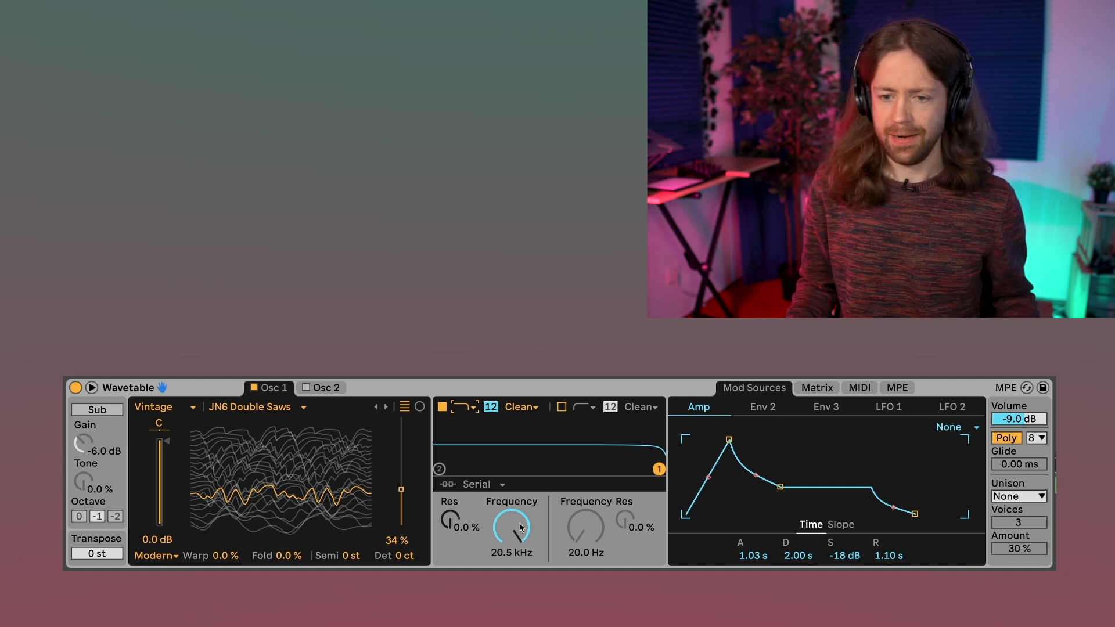
drag(511, 527, 512, 575)
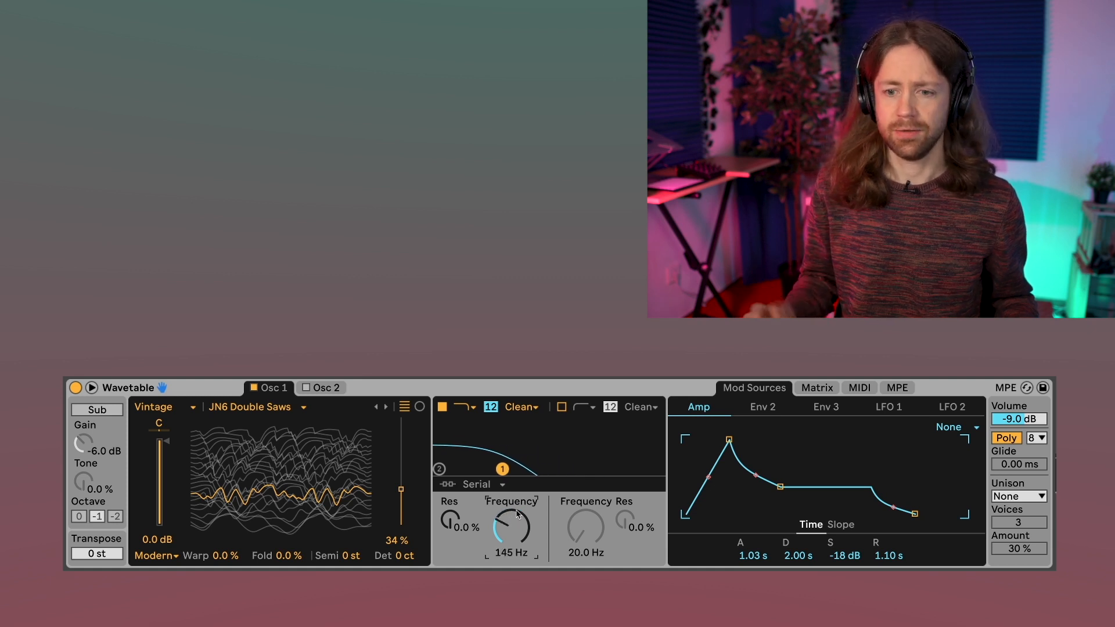
mouse_move(514, 531)
mouse_down()
mouse_move(513, 488)
mouse_move(513, 515)
mouse_up()
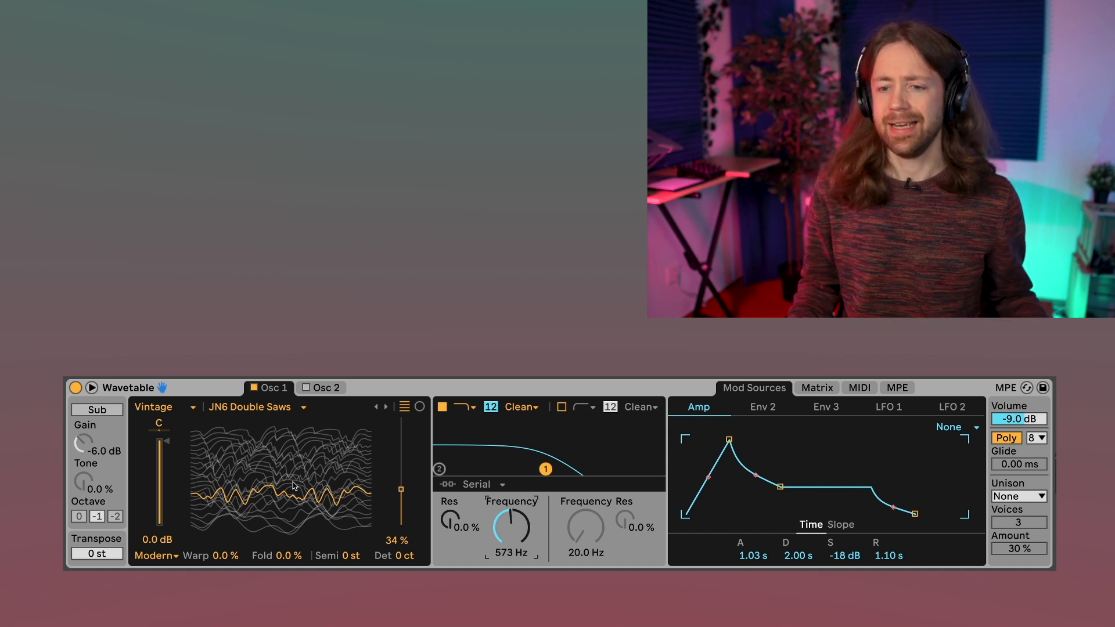
Step: Change filter 1 to a high-pass and sweep its cutoff frequency down to 20.0 Hz and up to 3.16 kHz
click(472, 408)
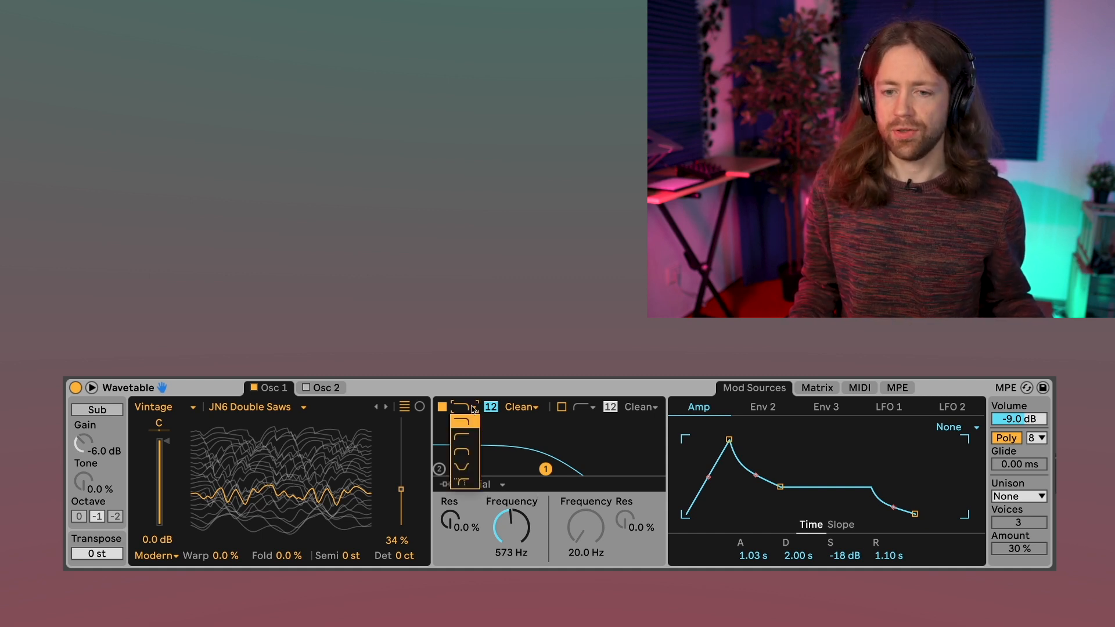
click(474, 440)
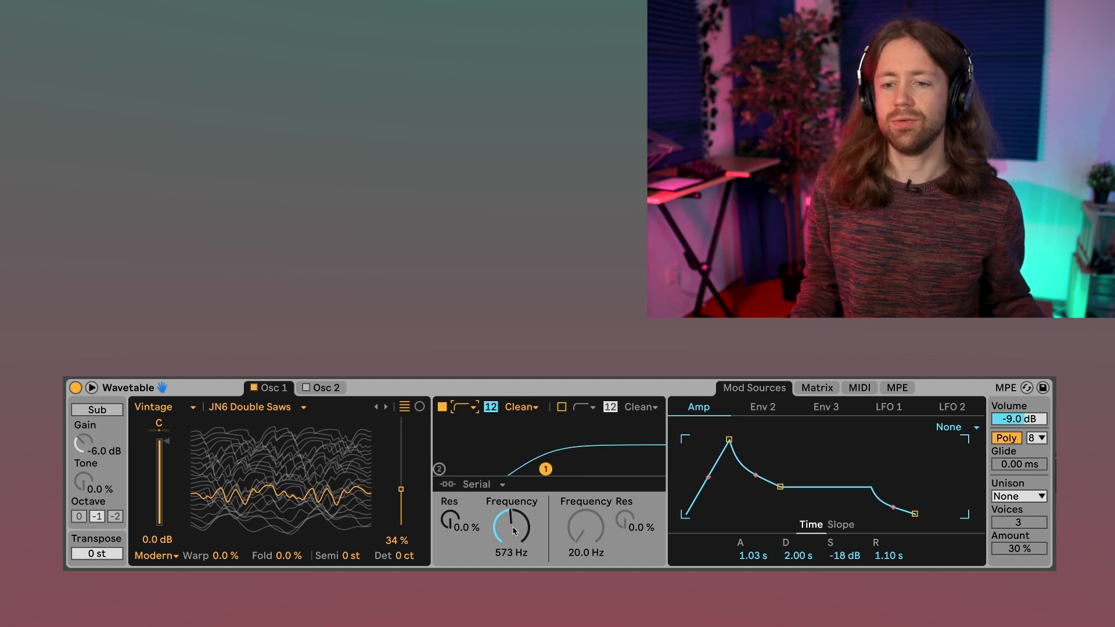
drag(514, 531, 514, 581)
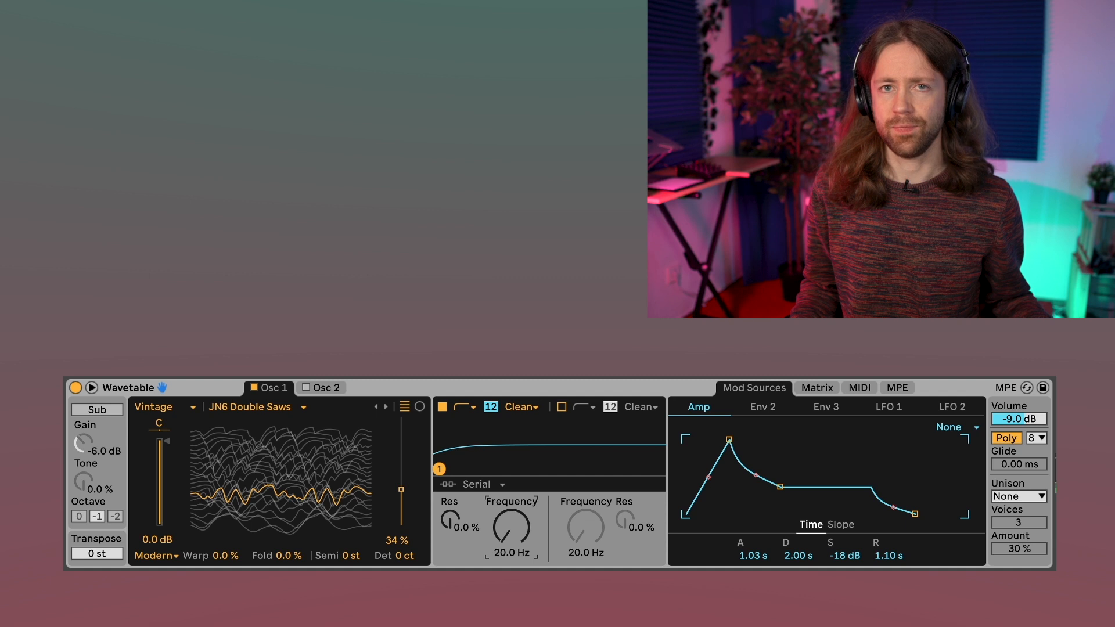
mouse_move(514, 529)
mouse_down()
mouse_move(514, 450)
mouse_move(499, 531)
mouse_up()
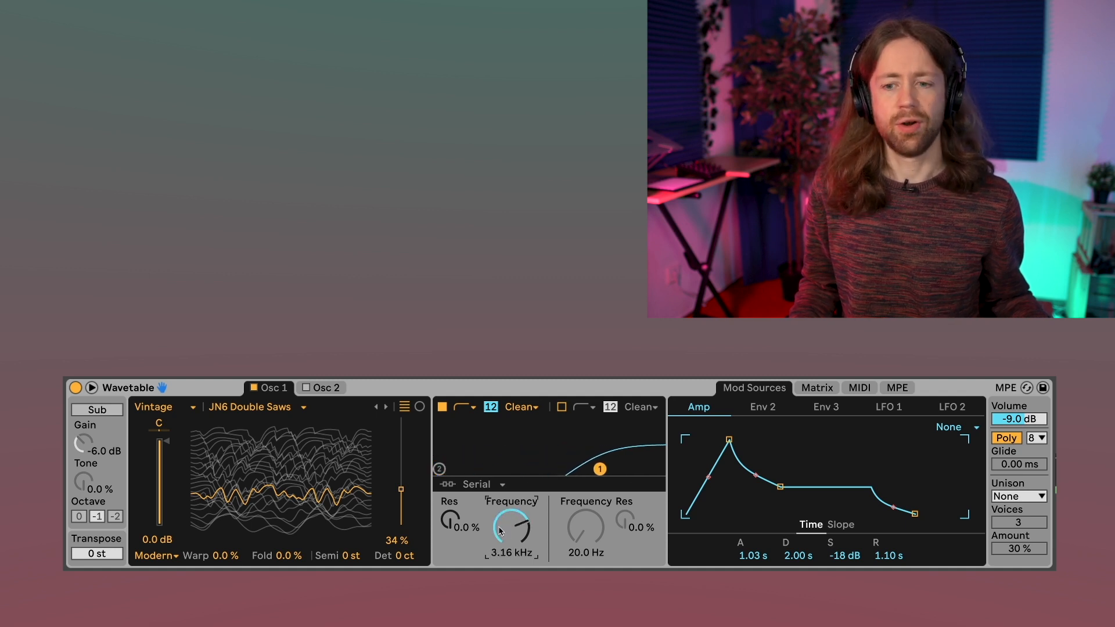
Step: Change filter 1 to a band-pass and lower its cutoff frequency to 573 Hz
click(465, 408)
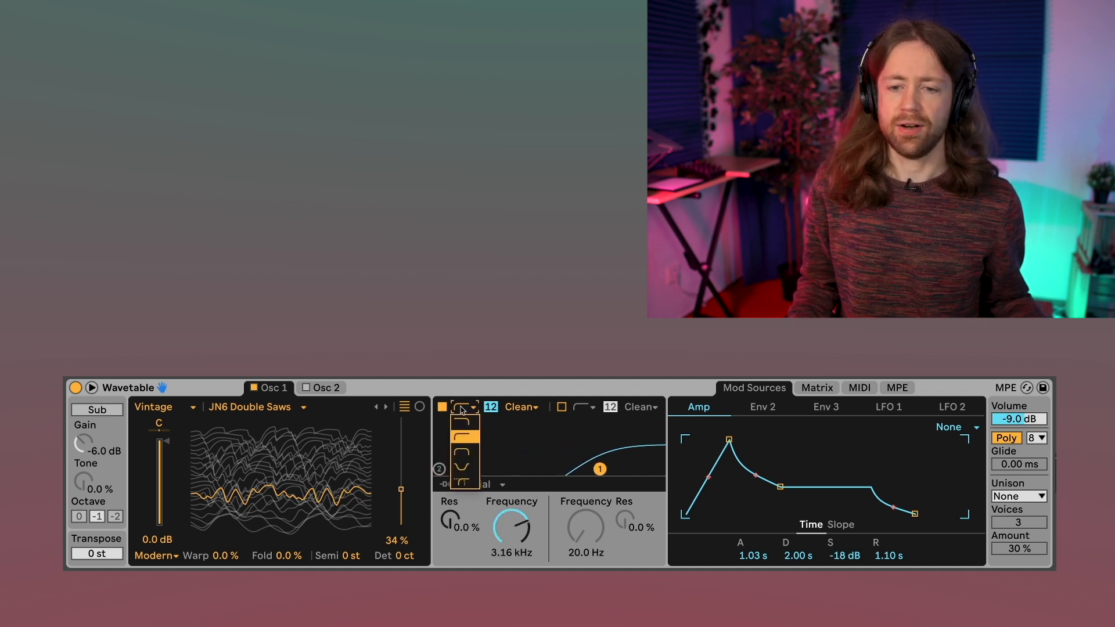
click(473, 455)
drag(519, 539, 518, 575)
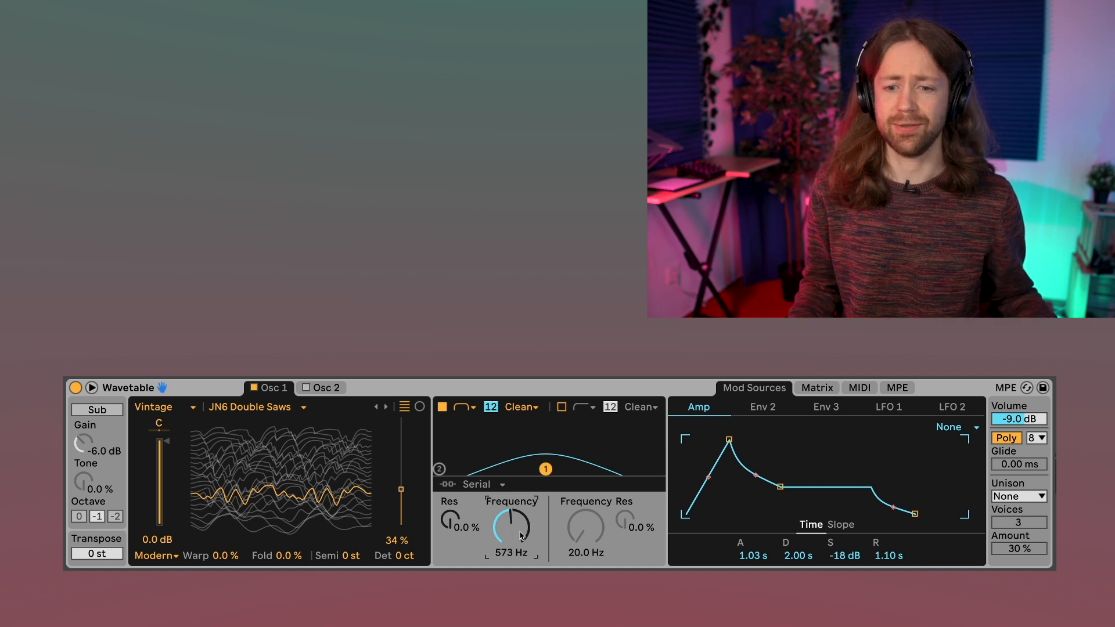
mouse_move(517, 535)
mouse_down()
mouse_move(517, 547)
mouse_move(517, 501)
mouse_move(517, 535)
mouse_up()
Step: Change filter 1 to a notch filter and lower its cutoff frequency to 349 Hz
click(467, 407)
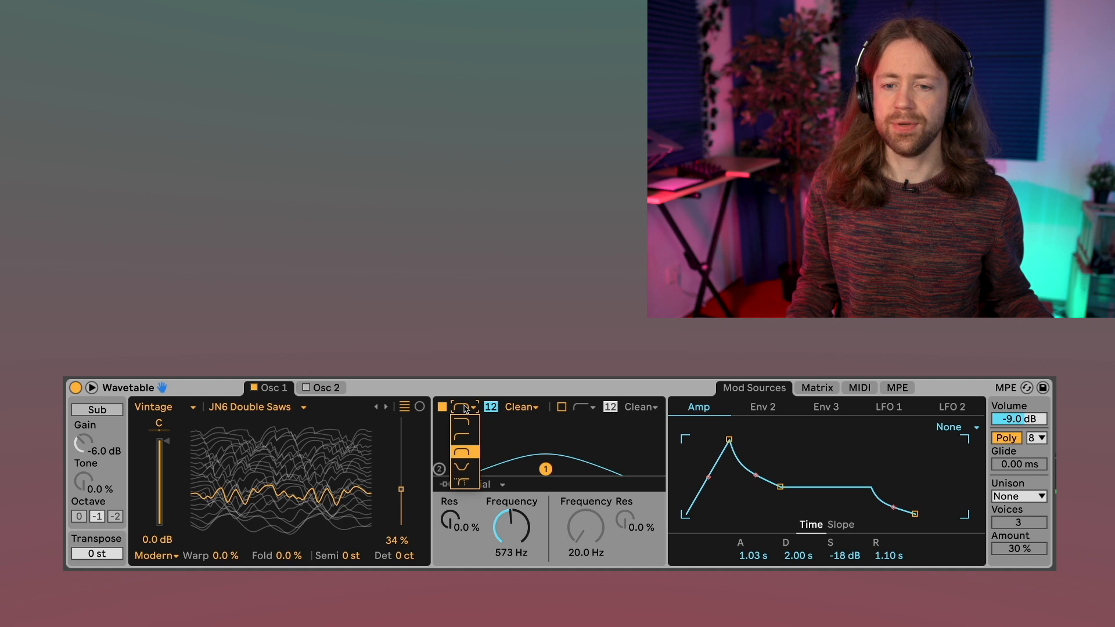
click(476, 471)
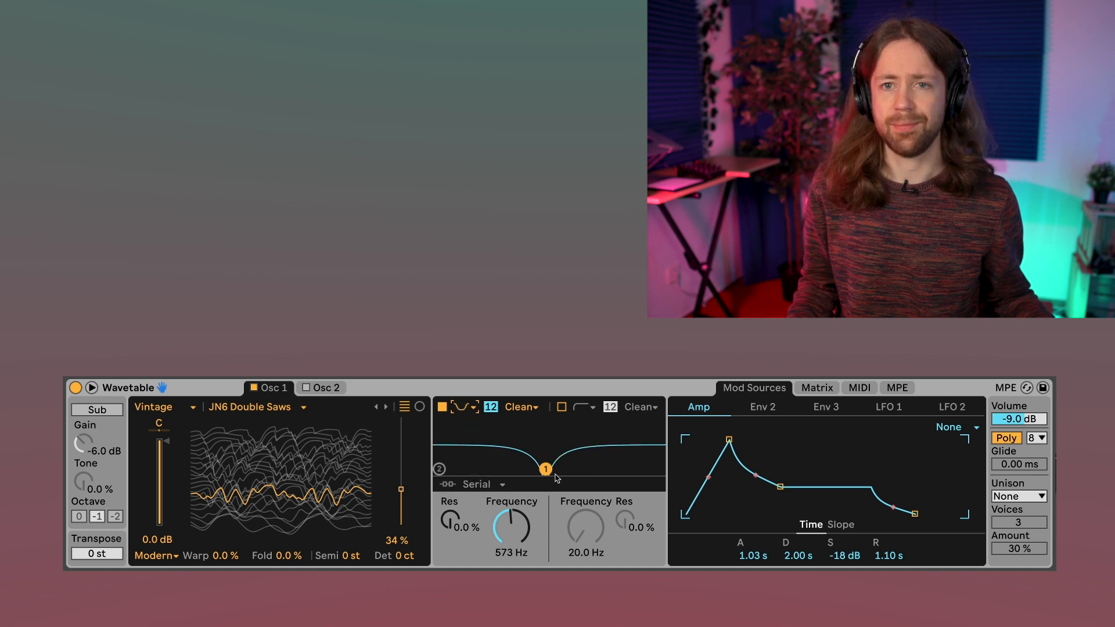
mouse_move(522, 514)
mouse_down()
mouse_move(521, 540)
mouse_move(522, 488)
mouse_move(521, 518)
mouse_up()
Step: Try the morph filter type on filter 1
click(463, 407)
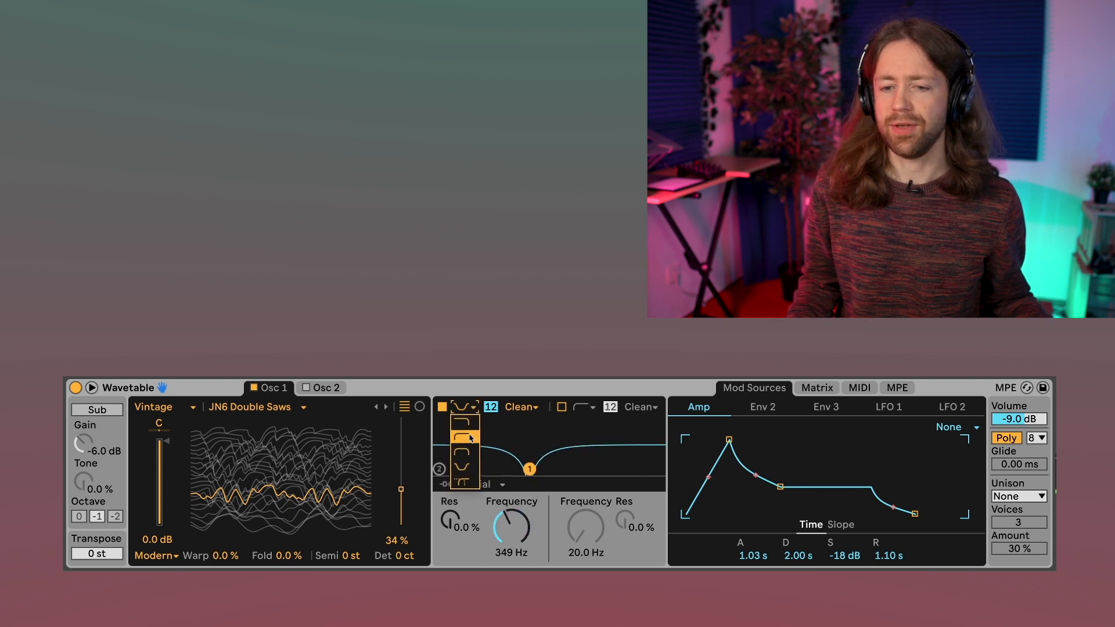
click(463, 482)
mouse_move(457, 559)
mouse_down()
mouse_move(457, 488)
mouse_move(453, 563)
mouse_up()
Step: Return filter 1 to a low-pass and raise its resonance to 33 % and beyond
click(465, 414)
click(465, 423)
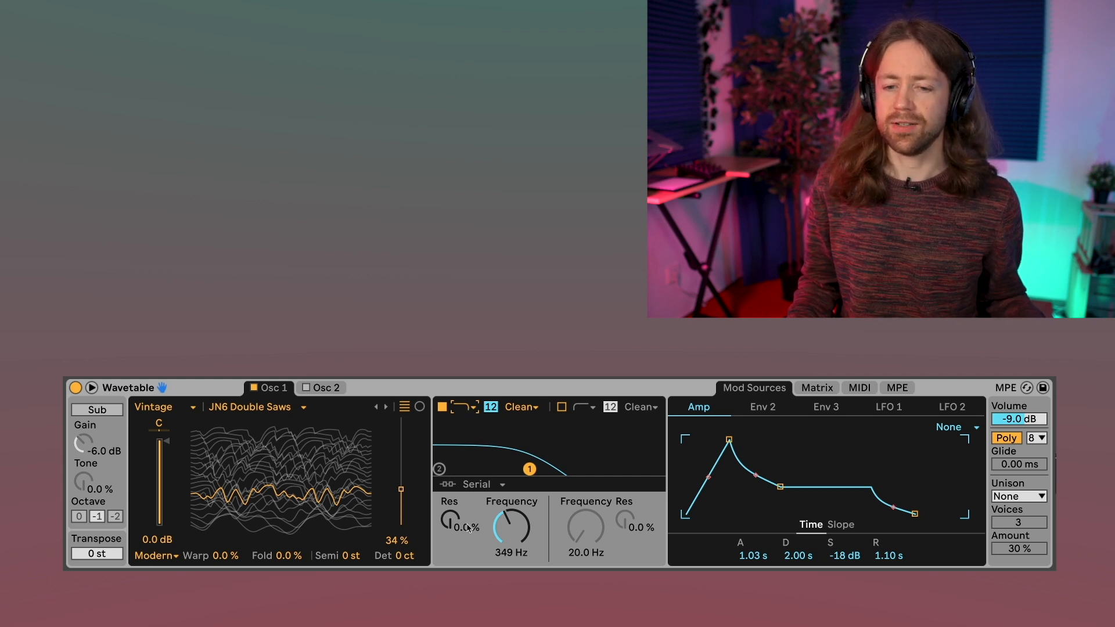
drag(469, 529, 468, 491)
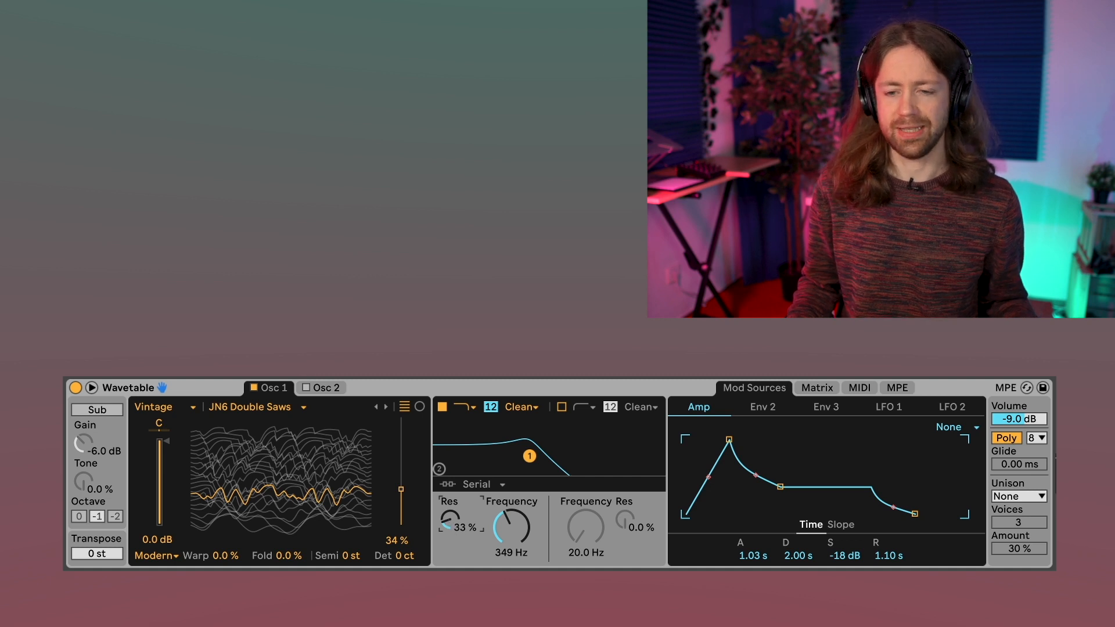
drag(450, 520, 450, 491)
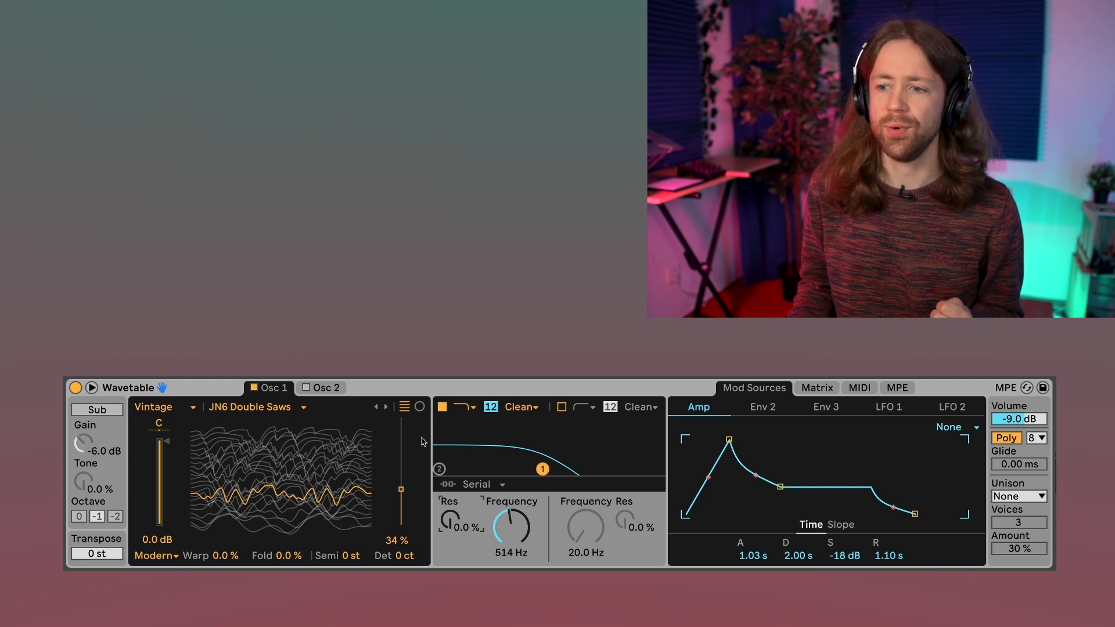
Step: Lower filter 1's cutoff frequency to 83.6 Hz and modulate it with envelope 2 by an amount of 100 in the modulation matrix
click(824, 390)
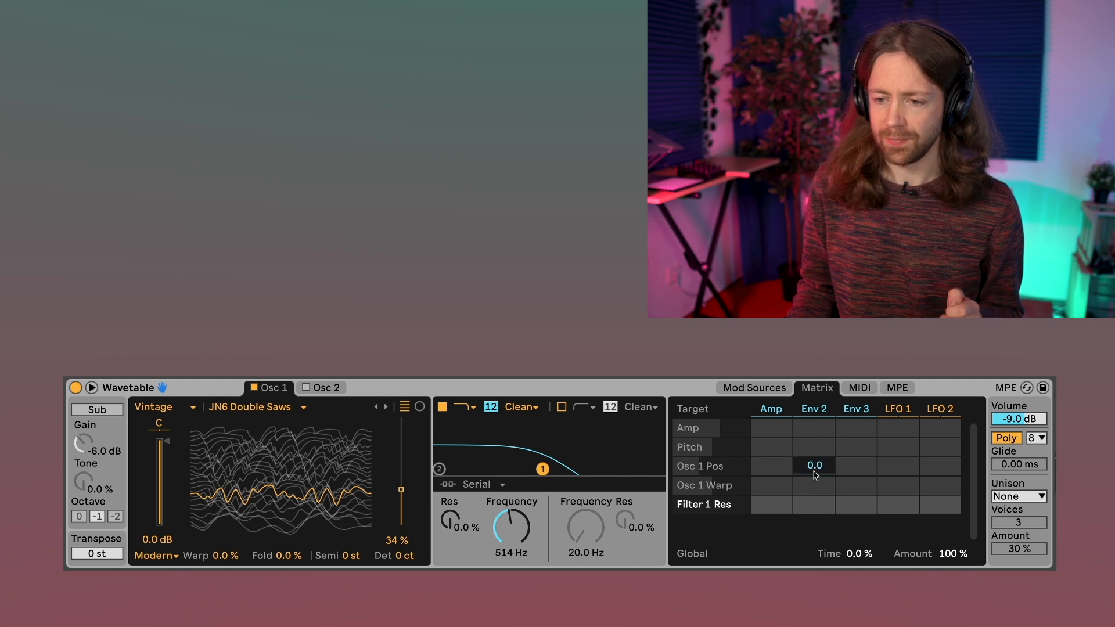
click(503, 527)
drag(503, 527, 503, 573)
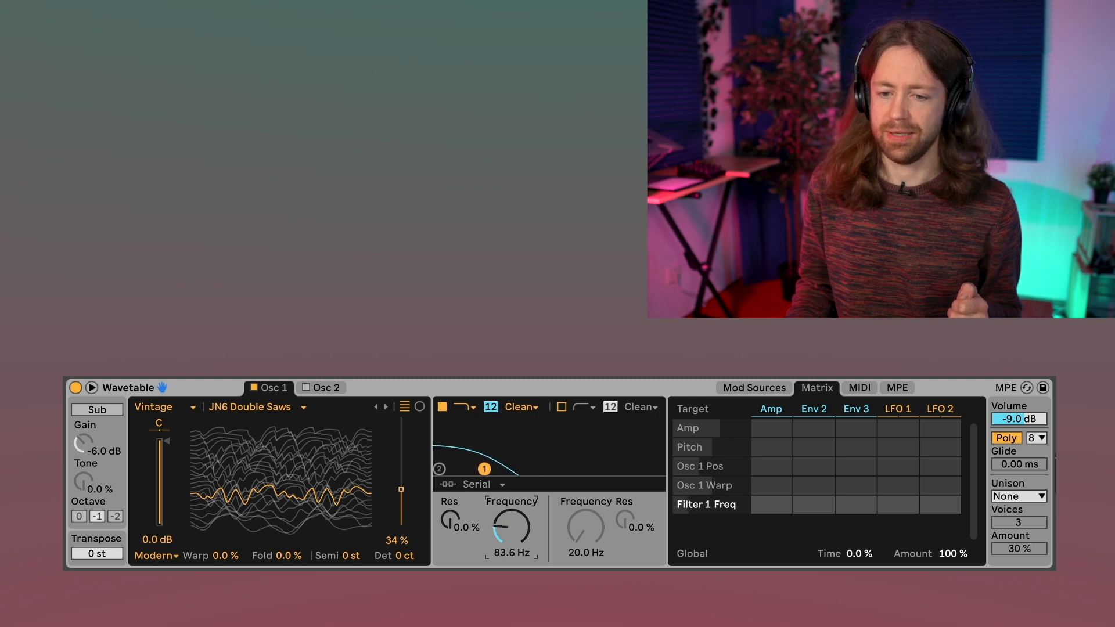
click(814, 504)
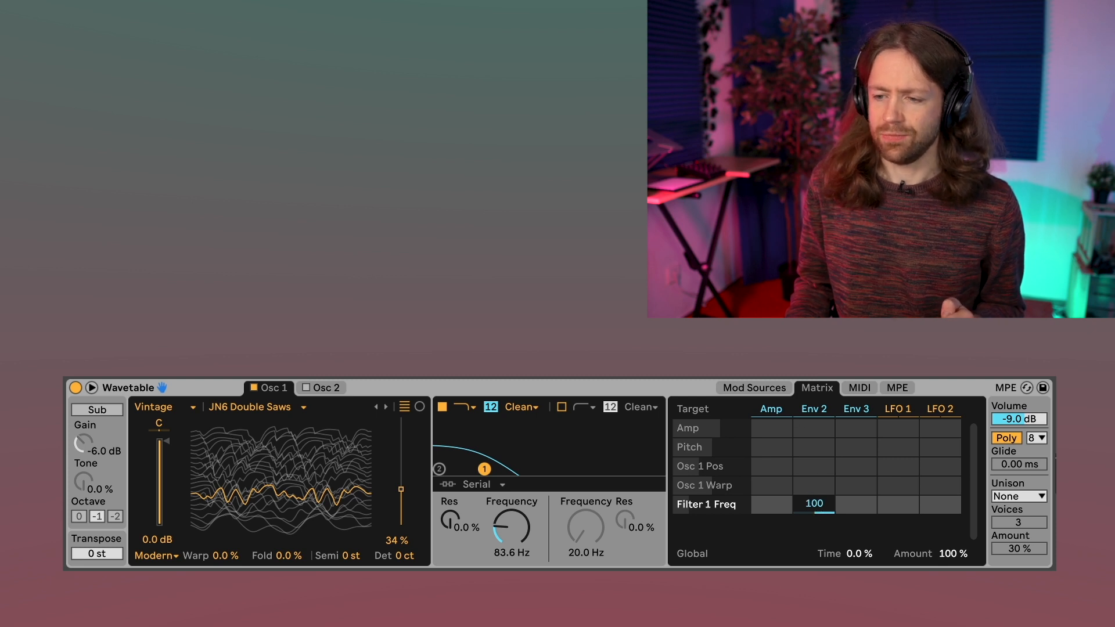
Step: Shape envelope 2 with a 0.00 ms attack, 212 ms decay and 46 % sustain
click(816, 410)
drag(697, 443, 688, 442)
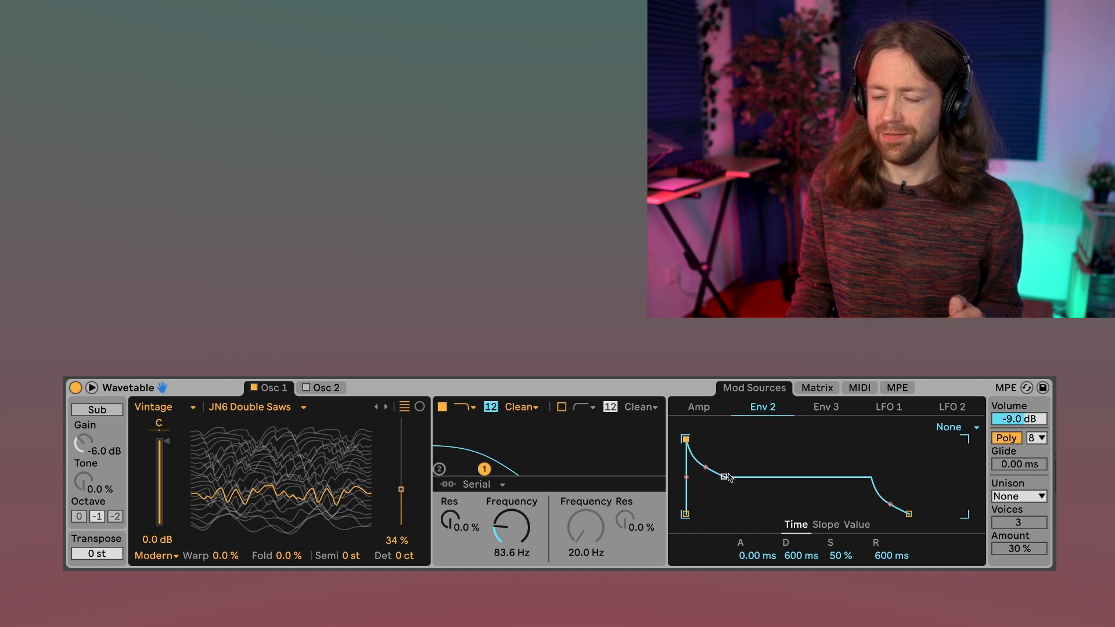
drag(724, 477, 724, 480)
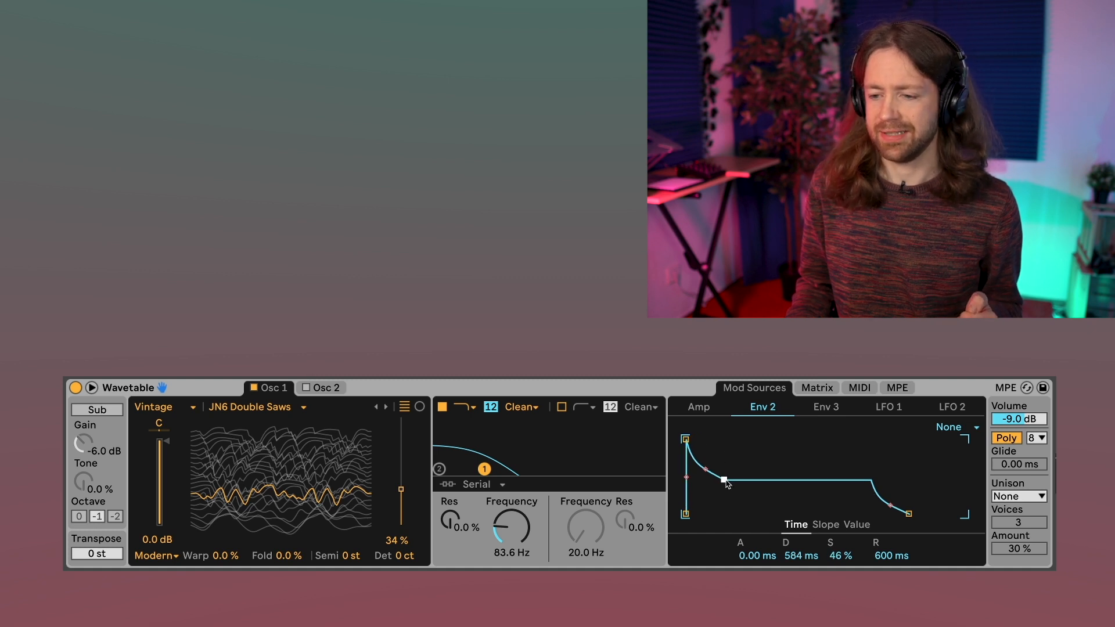
drag(806, 556, 807, 581)
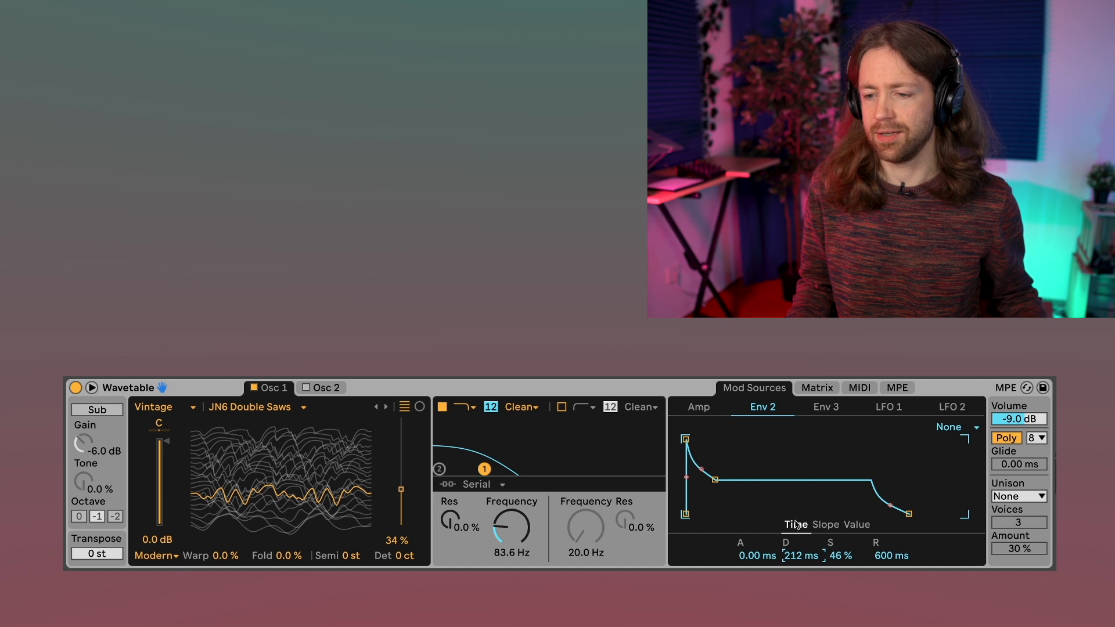
Step: Set the amp envelope's attack to 0.00 ms and its decay to 470 ms
click(702, 413)
drag(736, 446, 688, 446)
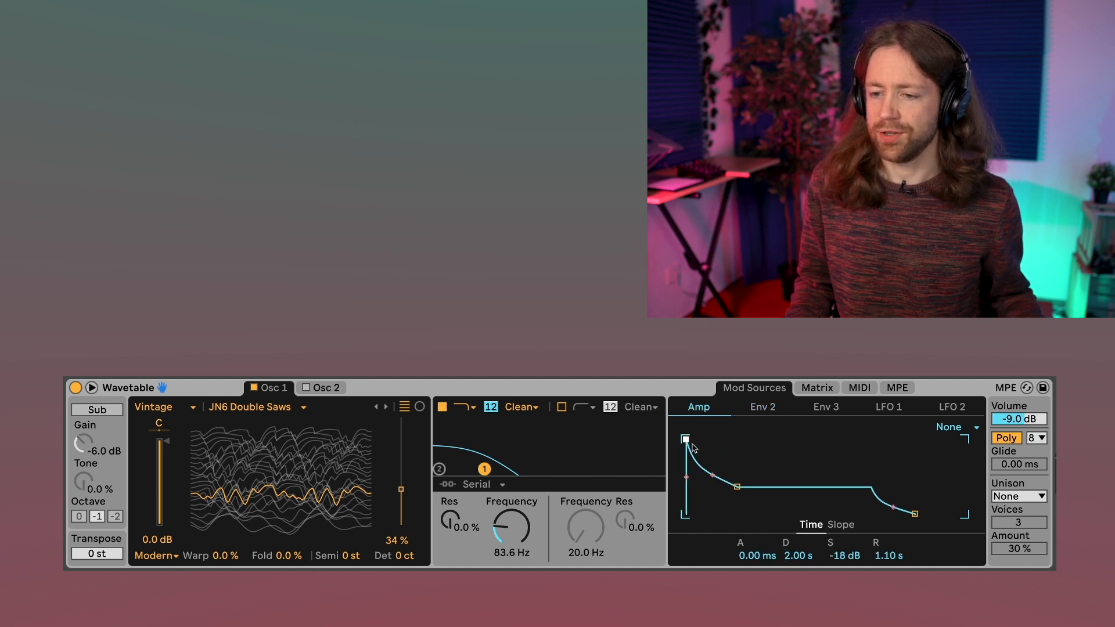
drag(740, 488, 722, 488)
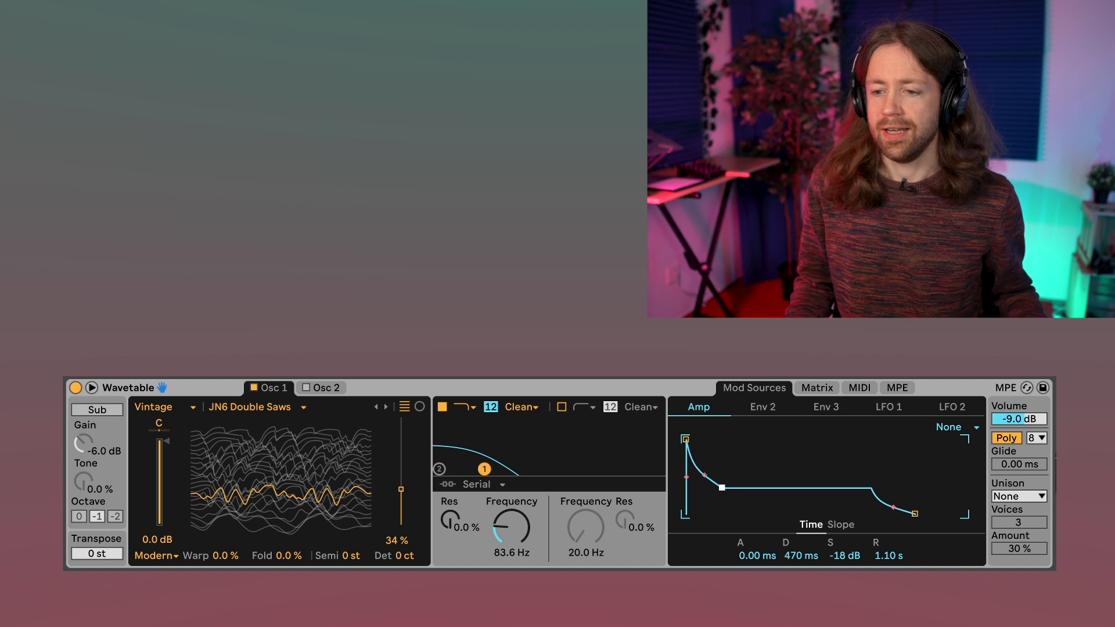
Step: Raise filter 1's cutoff frequency to 296 Hz and set its envelope 2 modulation amount to 39, 53 and finally 69
click(818, 387)
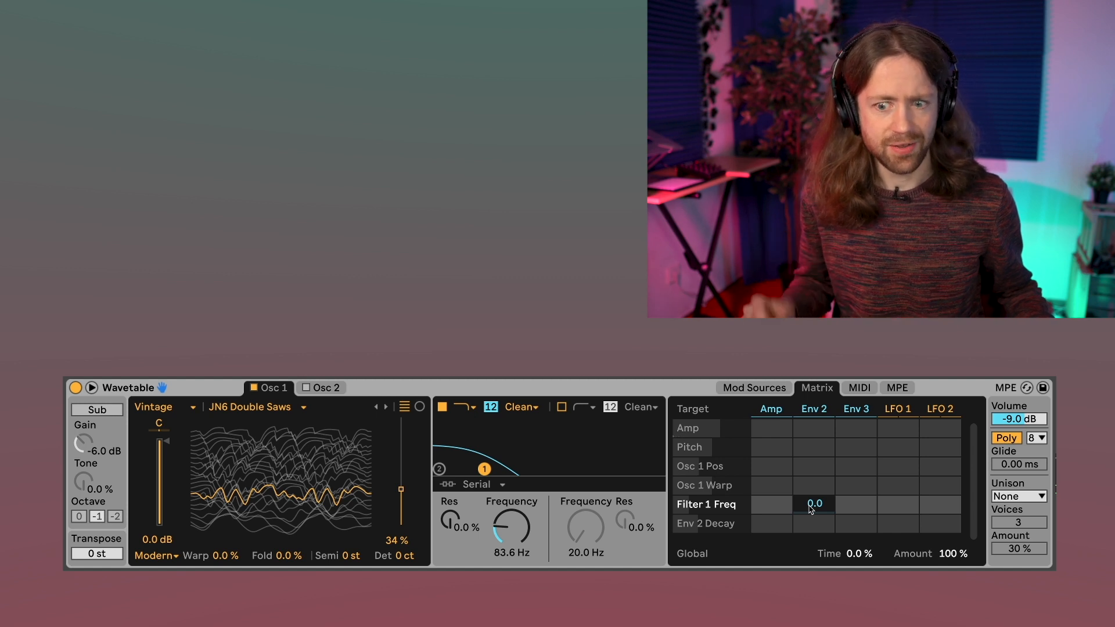
drag(511, 526, 512, 499)
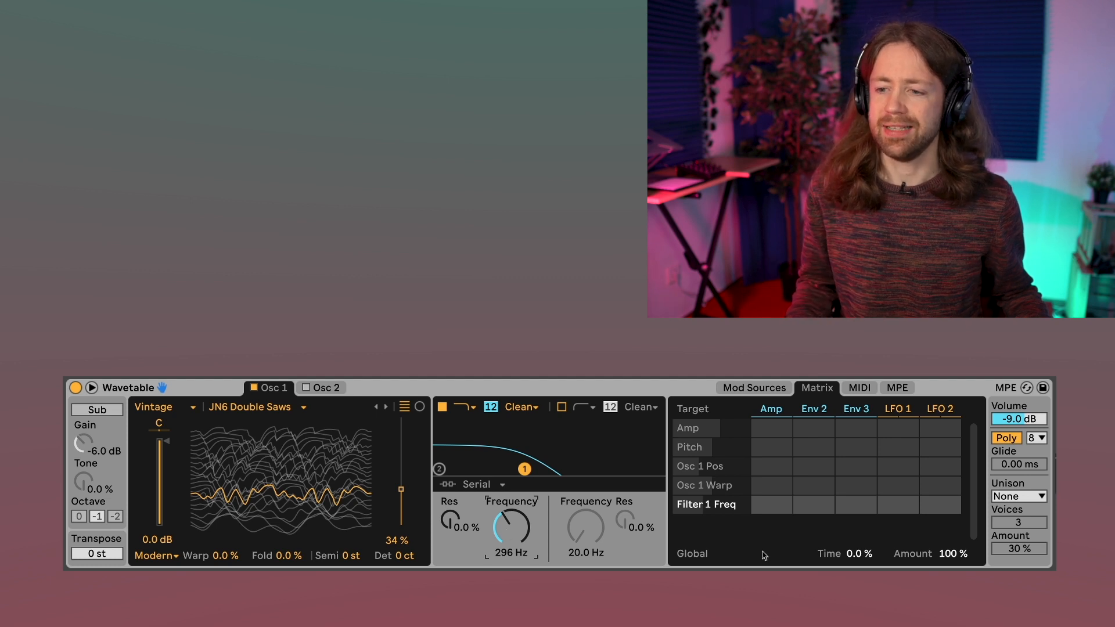
drag(817, 514, 818, 491)
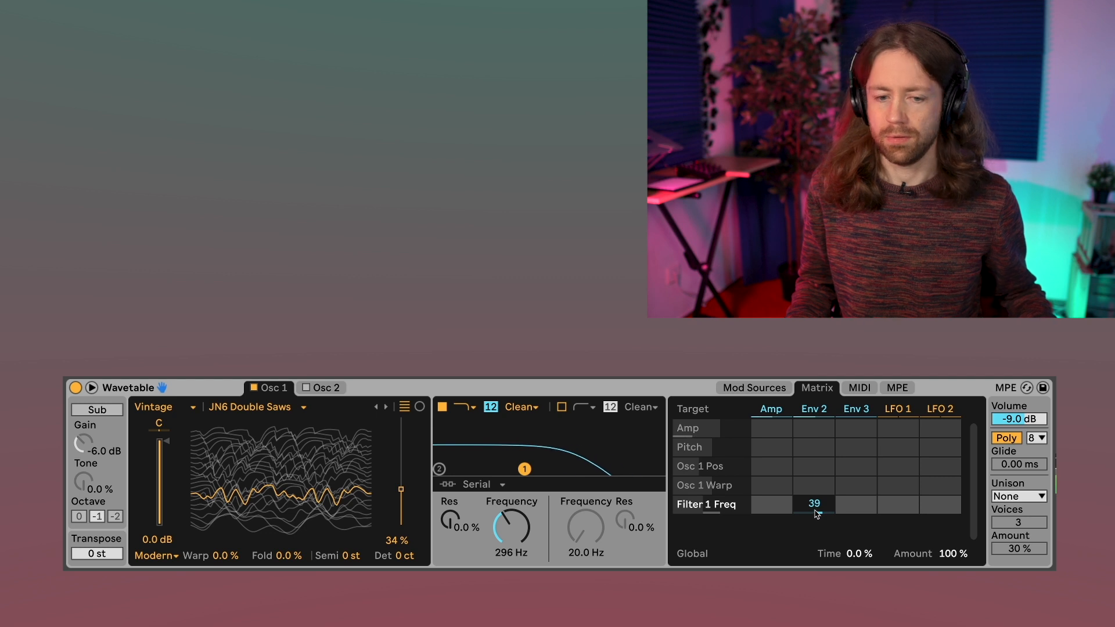
drag(813, 514, 814, 506)
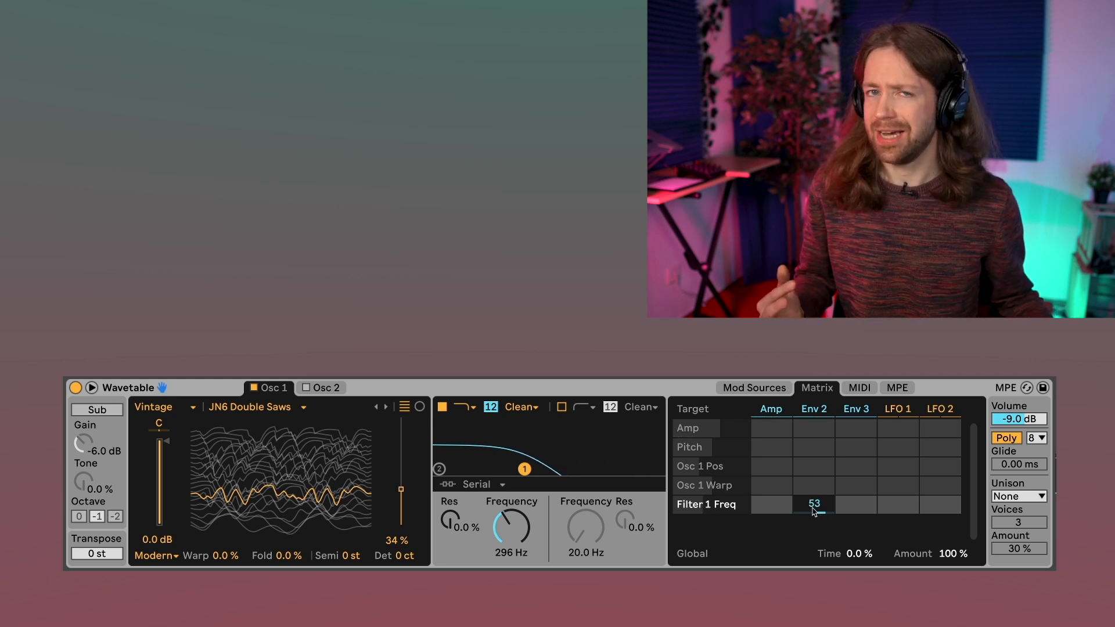
mouse_move(822, 510)
mouse_down()
mouse_move(821, 487)
mouse_move(814, 521)
mouse_up()
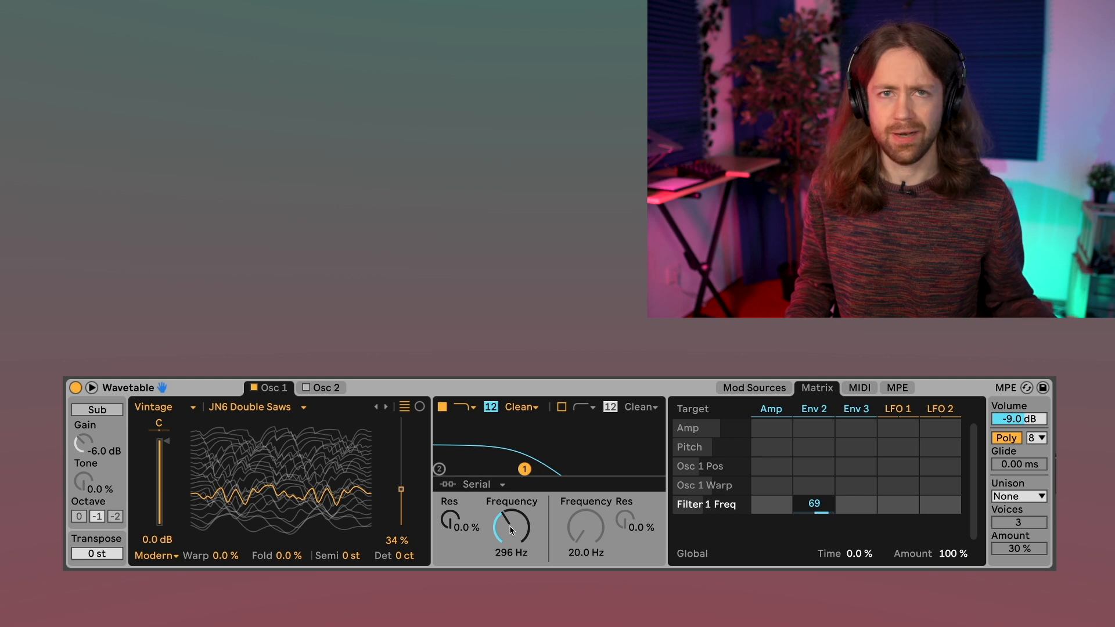
Step: Set envelope 2's decay to 333 ms and sustain to 0.0 %, and lower filter 1's cutoff frequency to 83.6 Hz
click(821, 414)
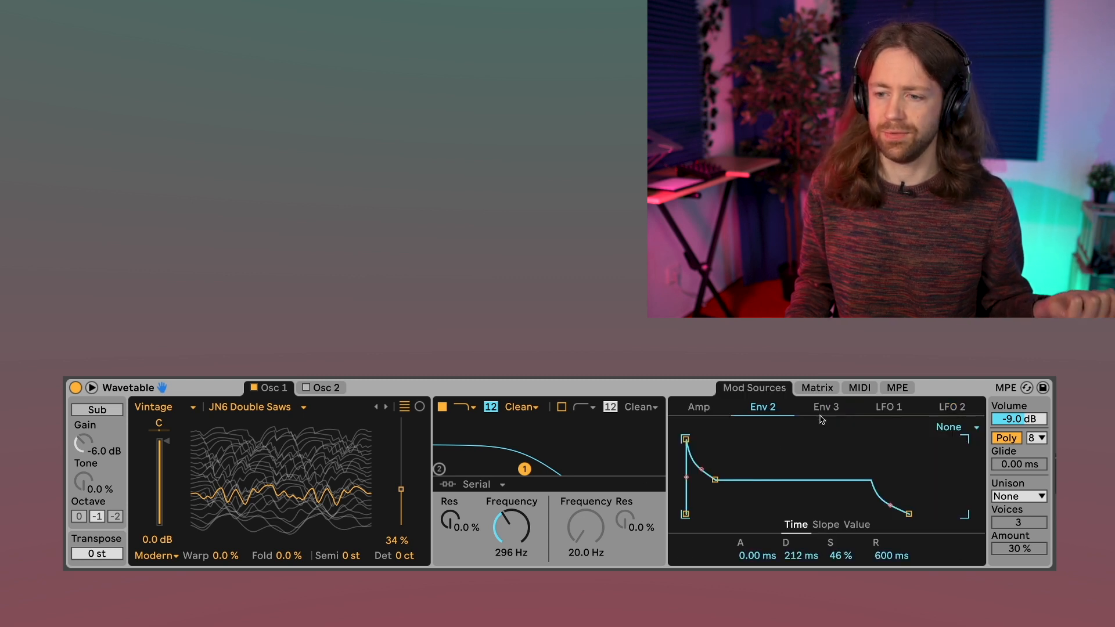
drag(715, 480, 719, 514)
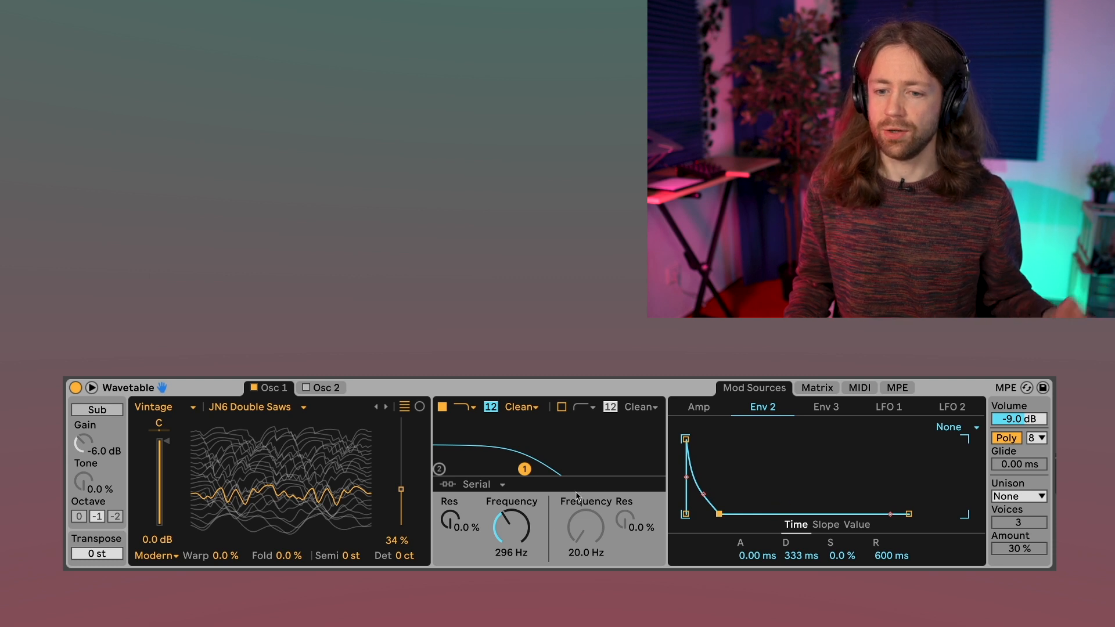
drag(526, 534, 526, 569)
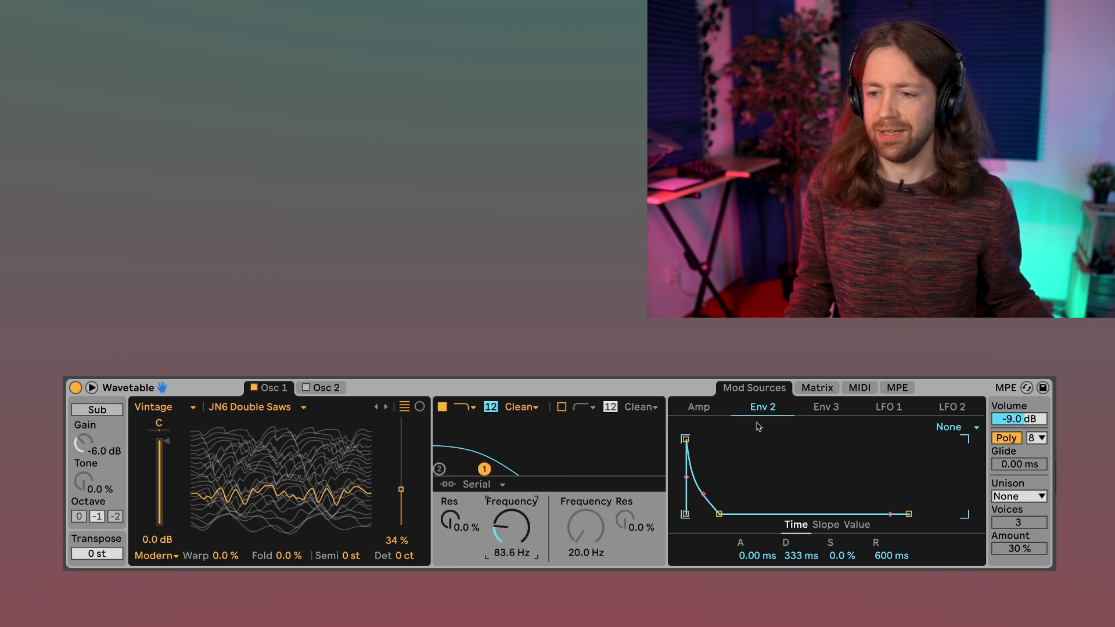
Step: With the modulation matrix shown, sweep filter 1's cutoff frequency up to 1.46 kHz and down to 74.9 Hz
click(807, 388)
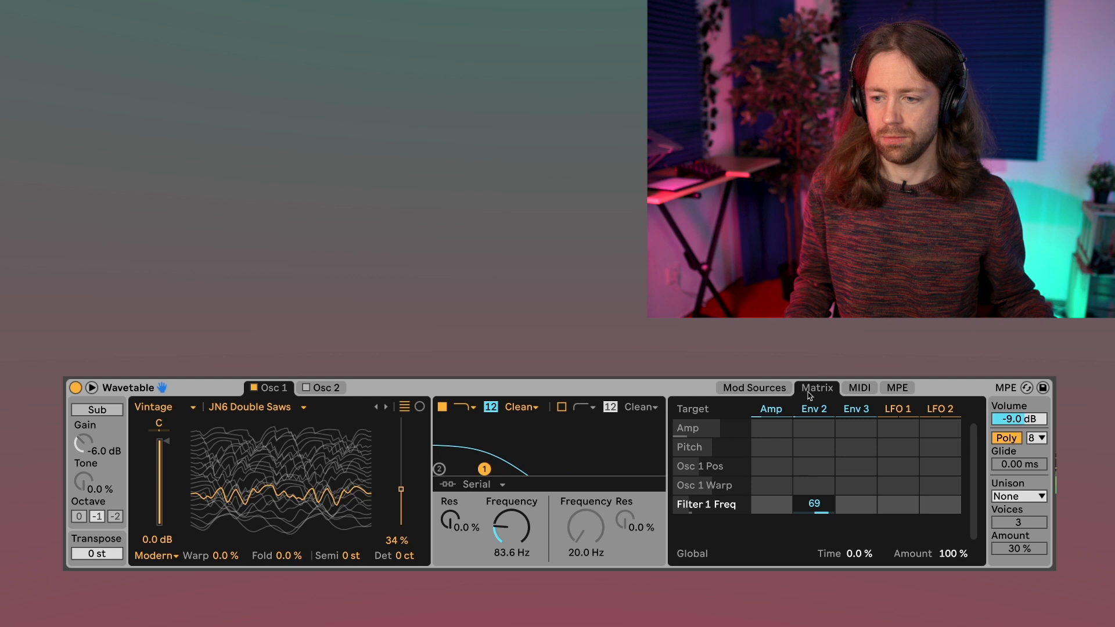
drag(524, 552, 514, 535)
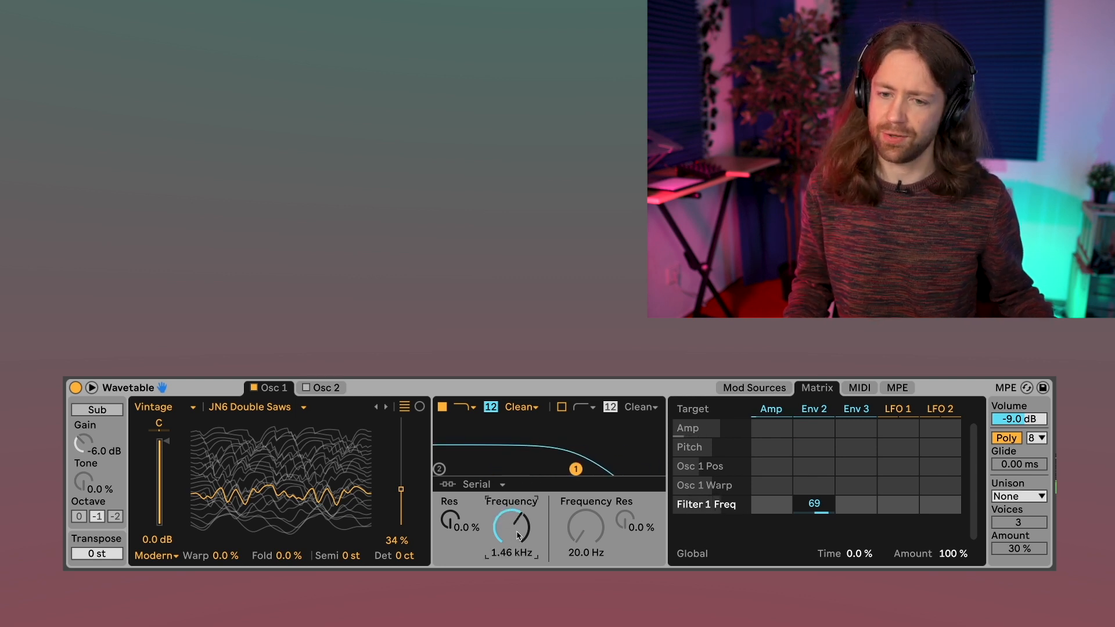
drag(517, 526, 519, 562)
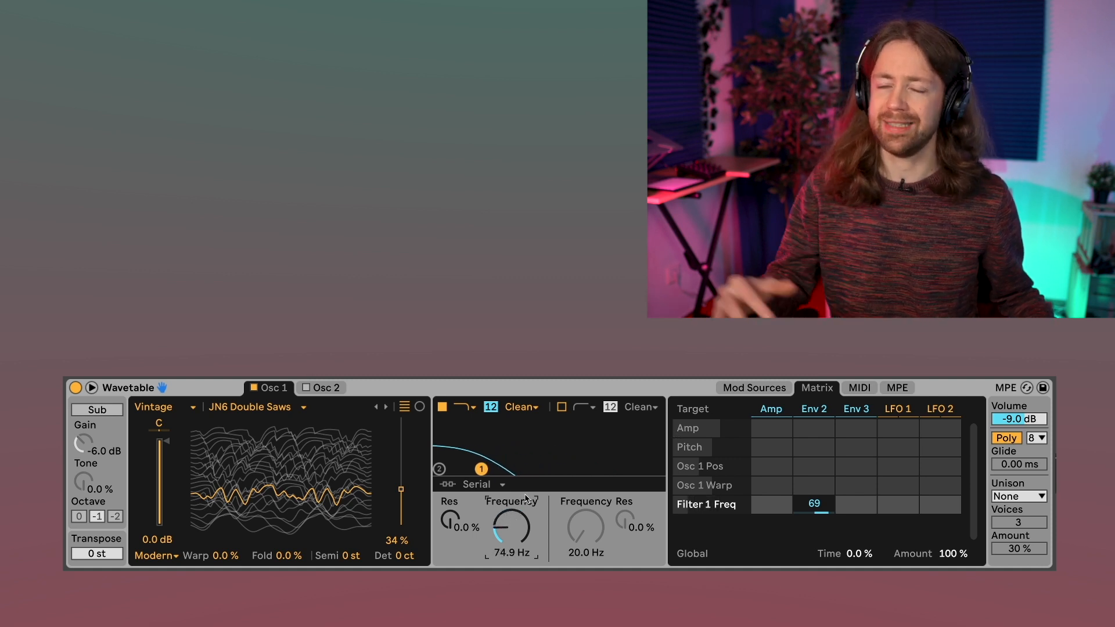
drag(531, 537, 531, 546)
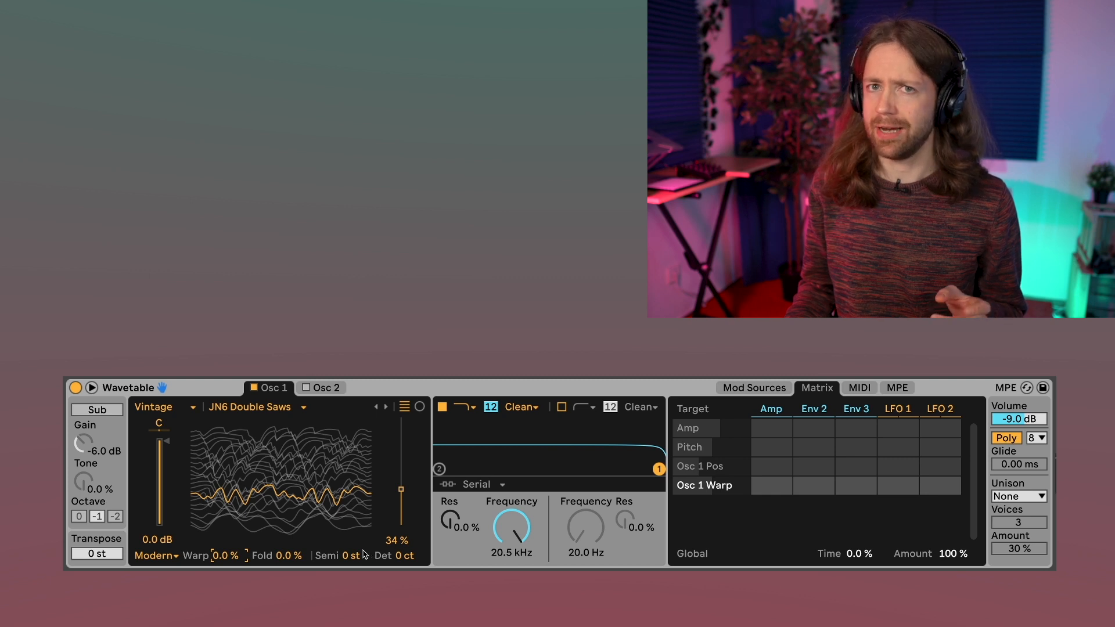
Step: Switch oscillator 1's effect mode to None and on to Fm
click(155, 556)
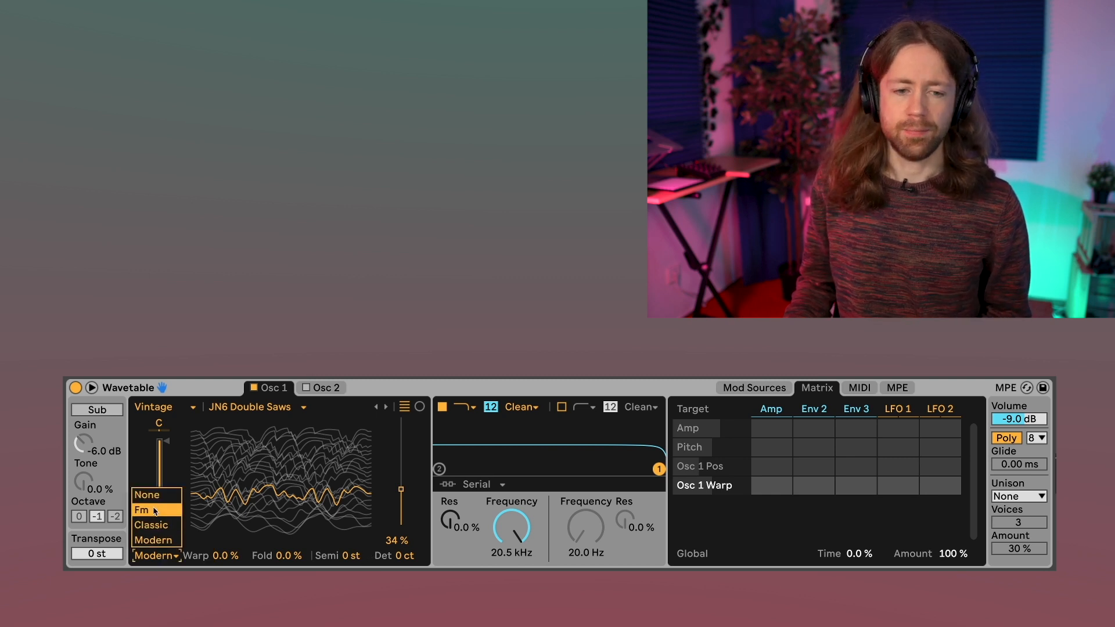
click(152, 495)
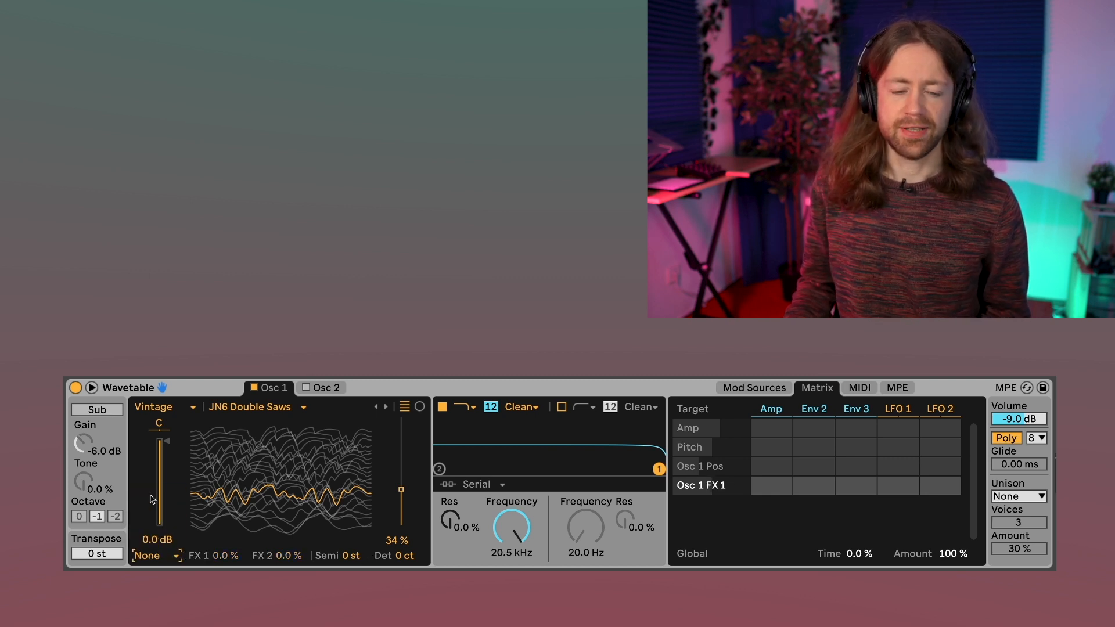
click(172, 556)
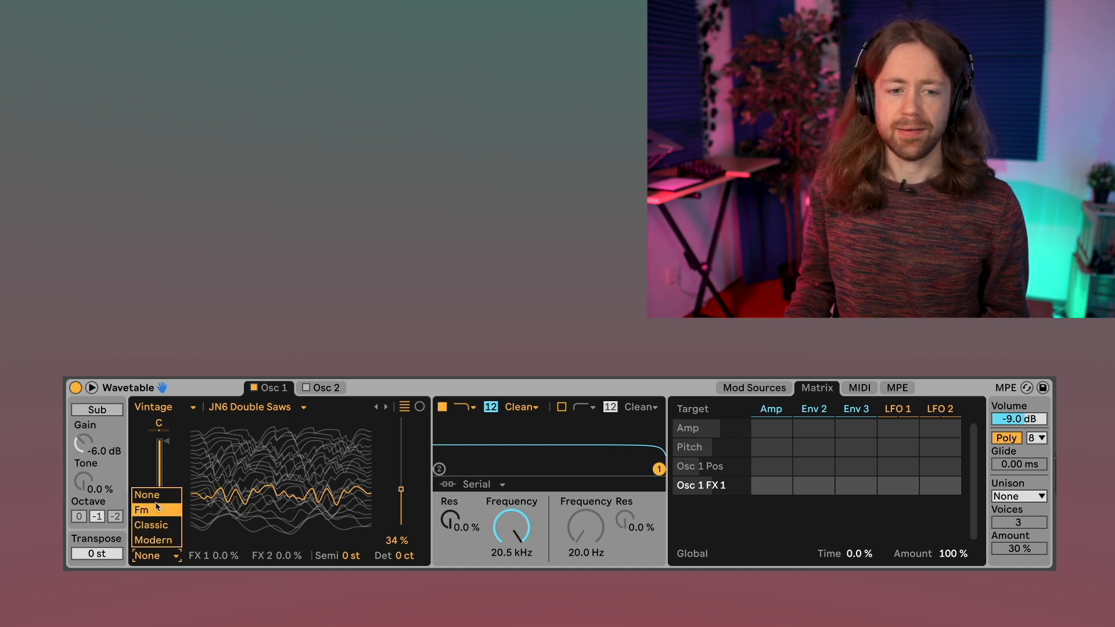
click(156, 509)
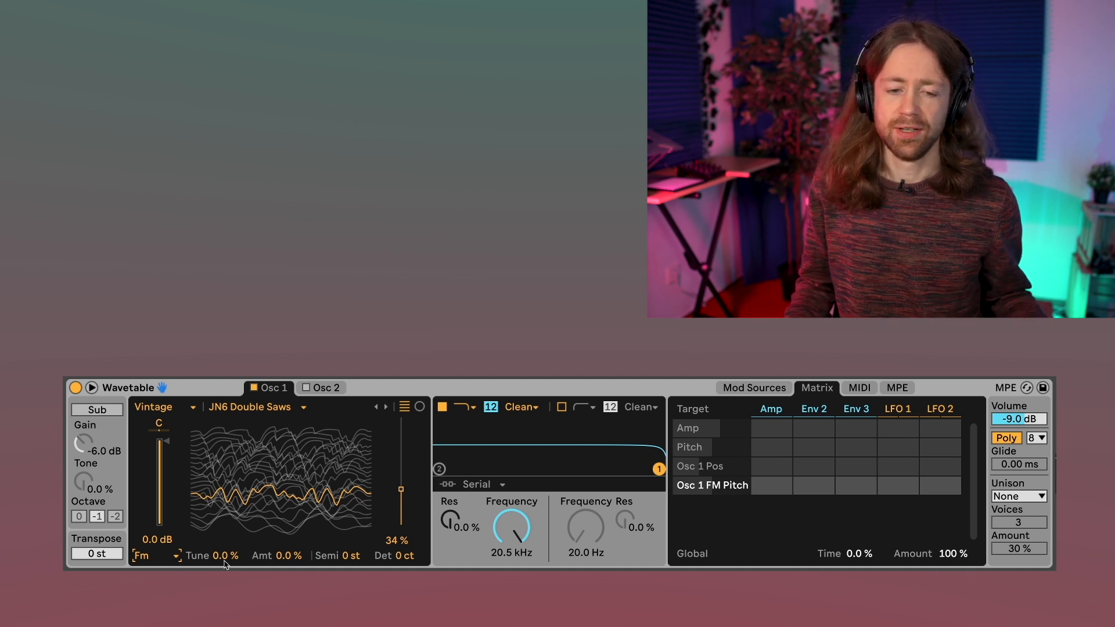
Step: Raise oscillator 1's FM amount to 100 %, reduce it to 40 %, and set the FM tune to 52 %
click(298, 556)
drag(298, 555, 297, 499)
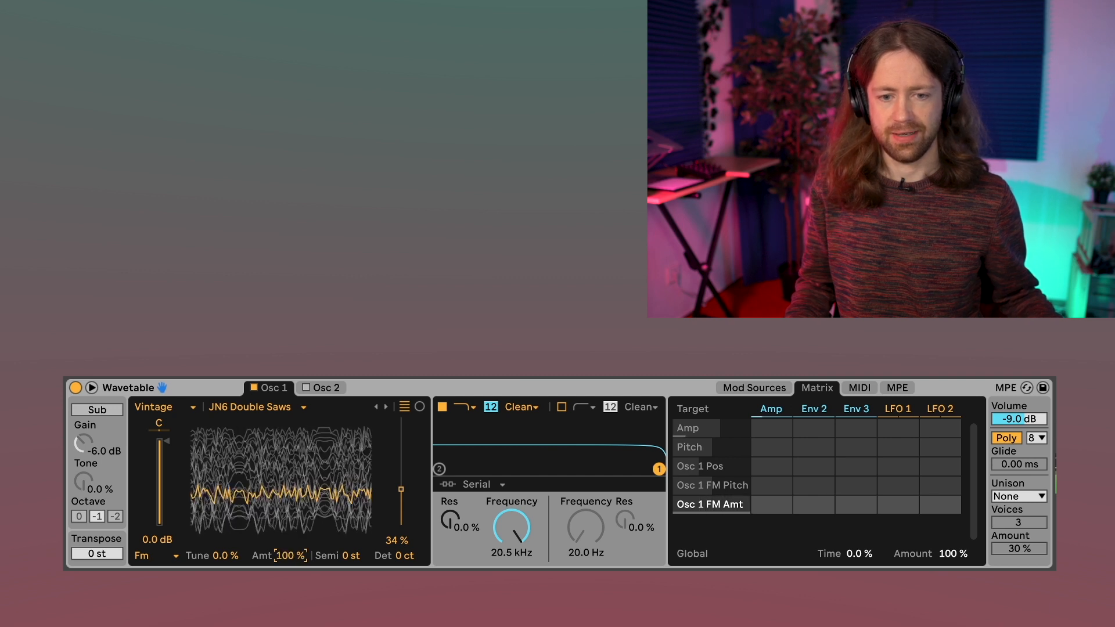
drag(298, 498, 297, 536)
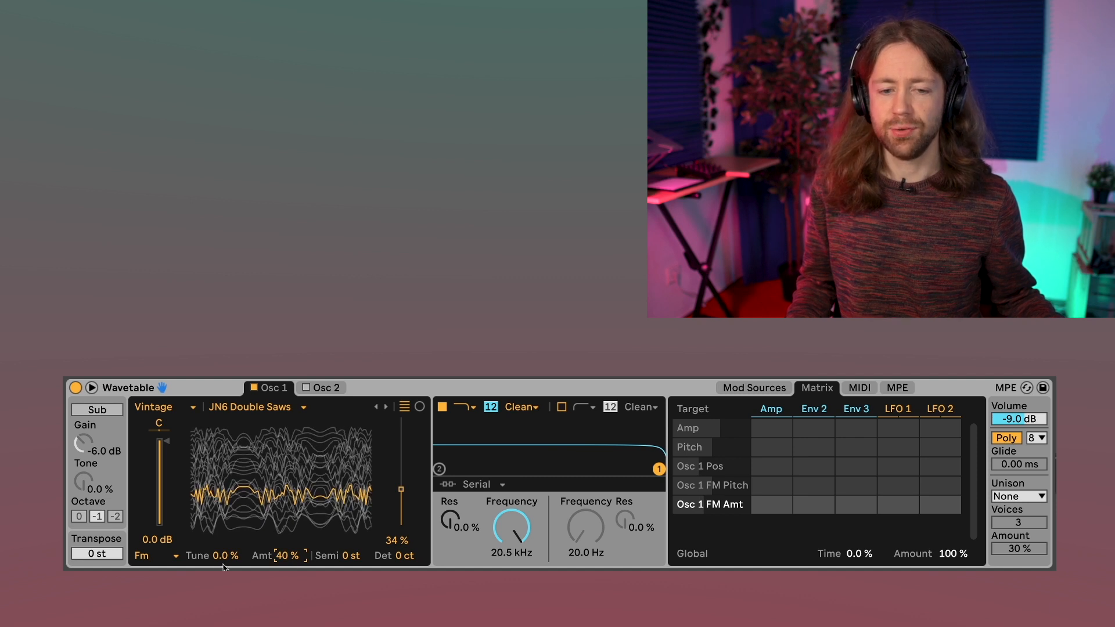
drag(231, 560, 231, 531)
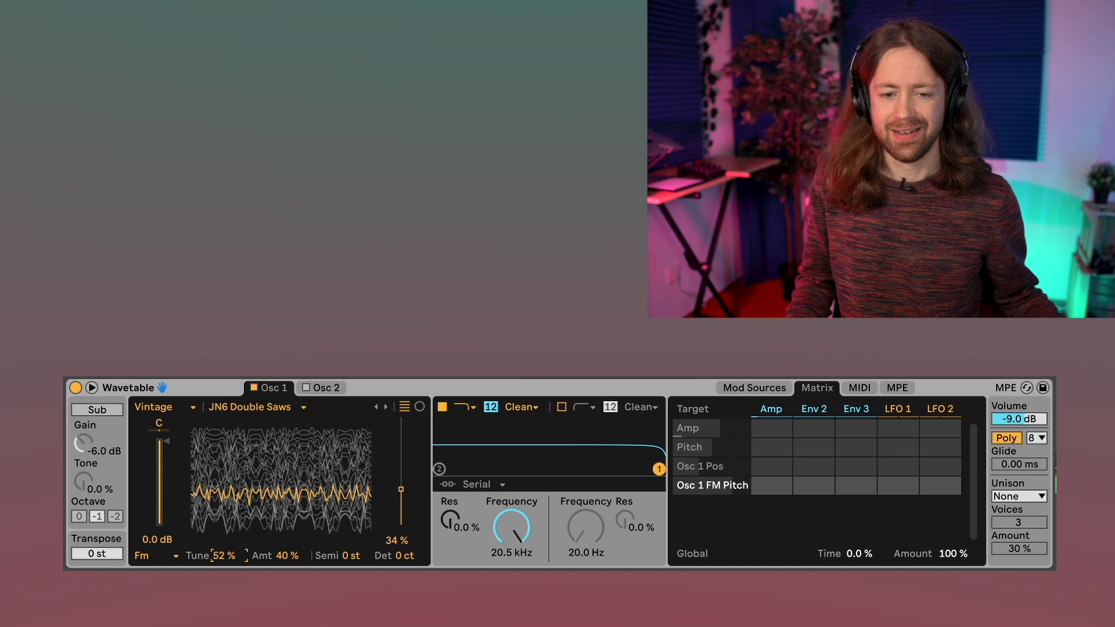
Step: Lower oscillator 1's FM tune to 50 % and raise it to 100 %
drag(227, 561, 227, 562)
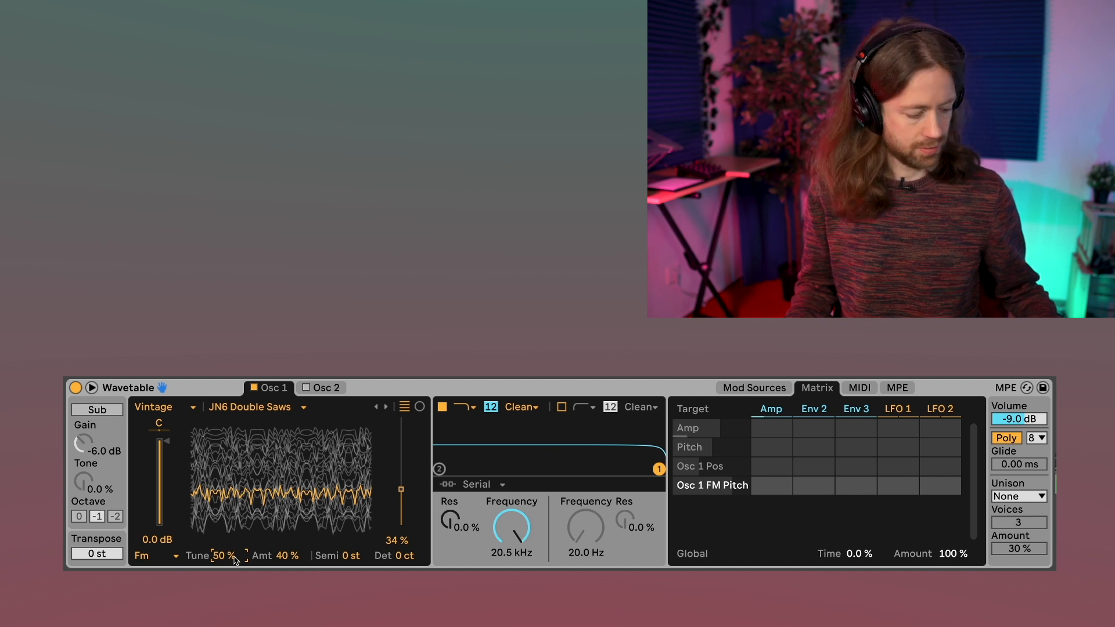
drag(236, 559, 236, 531)
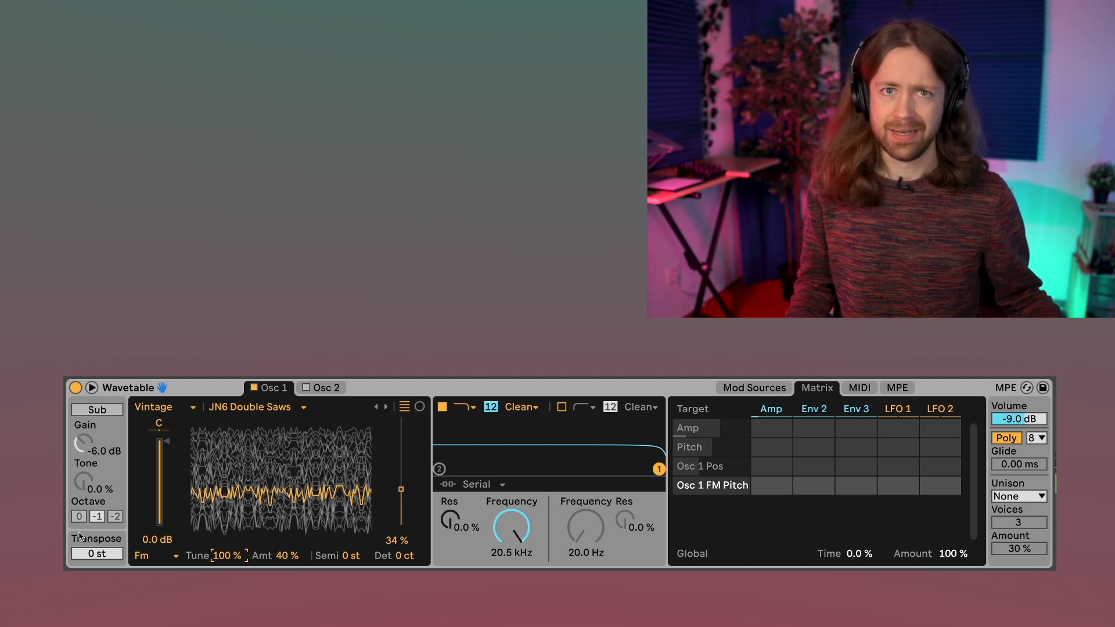
Step: Switch oscillator 1's effect mode to Classic and reset its pulse width and sync to 0.0 %
click(175, 556)
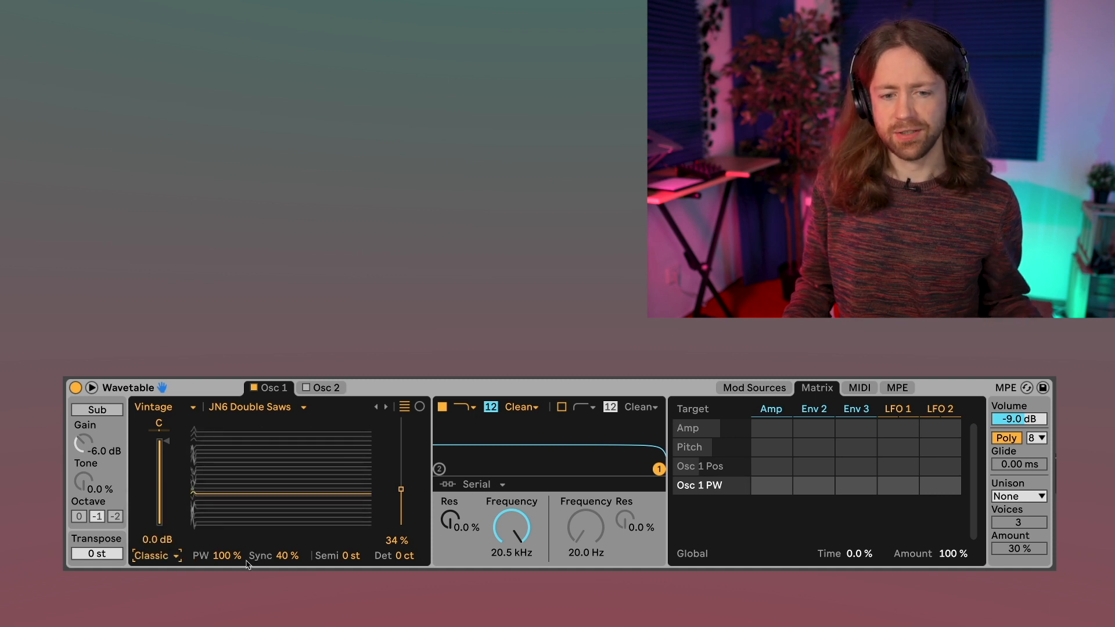
double_click(224, 561)
double_click(289, 560)
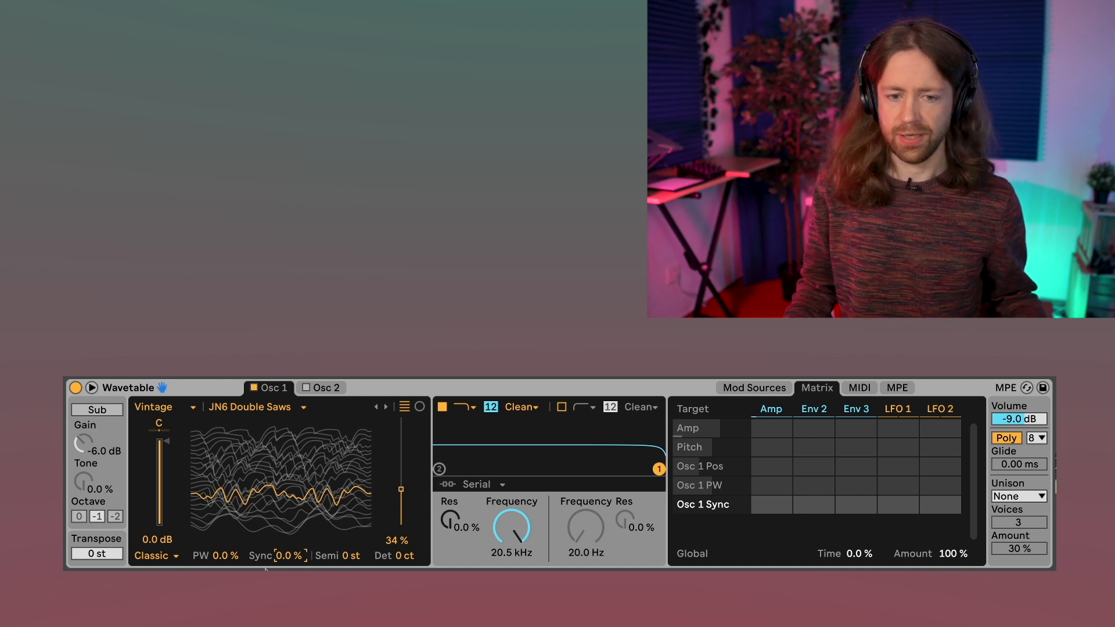
Step: Try oscillator 1's pulse width at 73 % and its sync at 75 %, resetting each to 0.0 %
drag(229, 558, 229, 474)
double_click(228, 557)
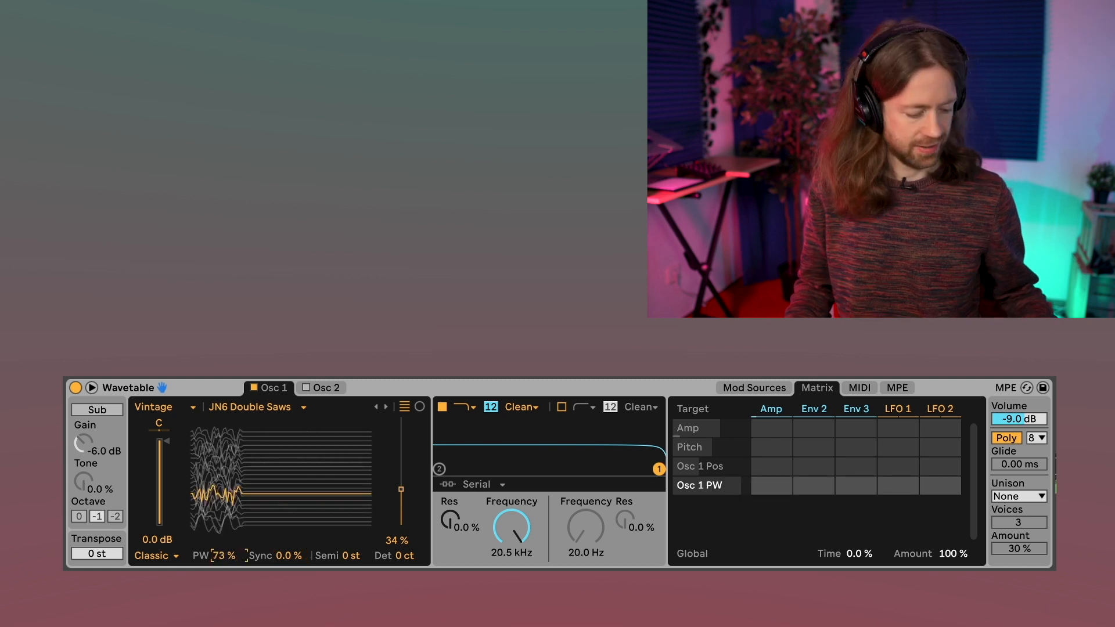
double_click(228, 558)
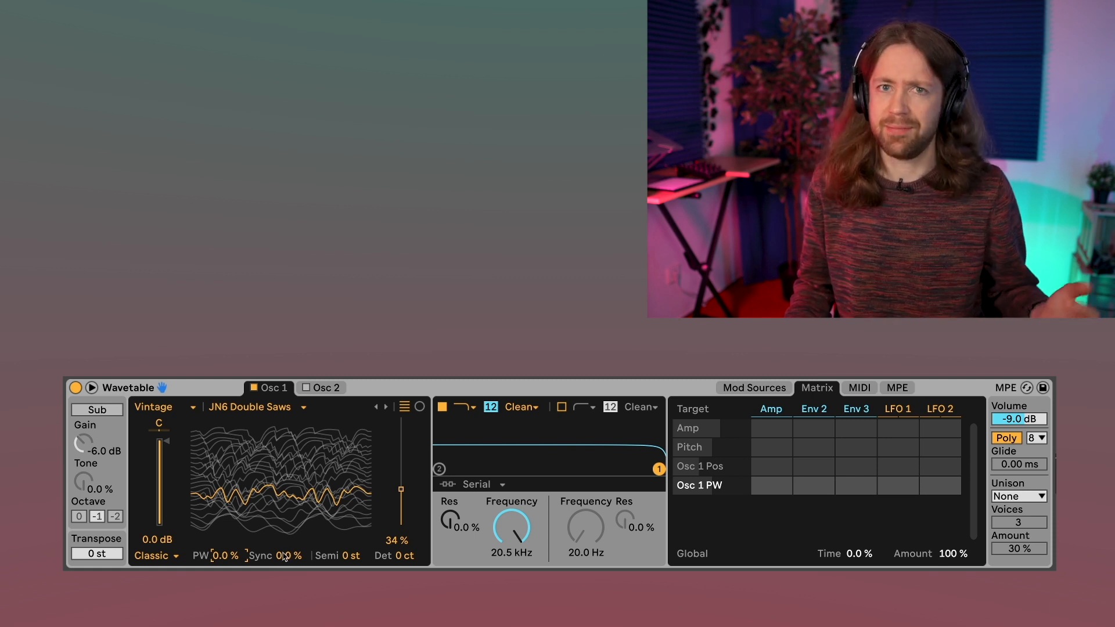
drag(290, 556, 291, 513)
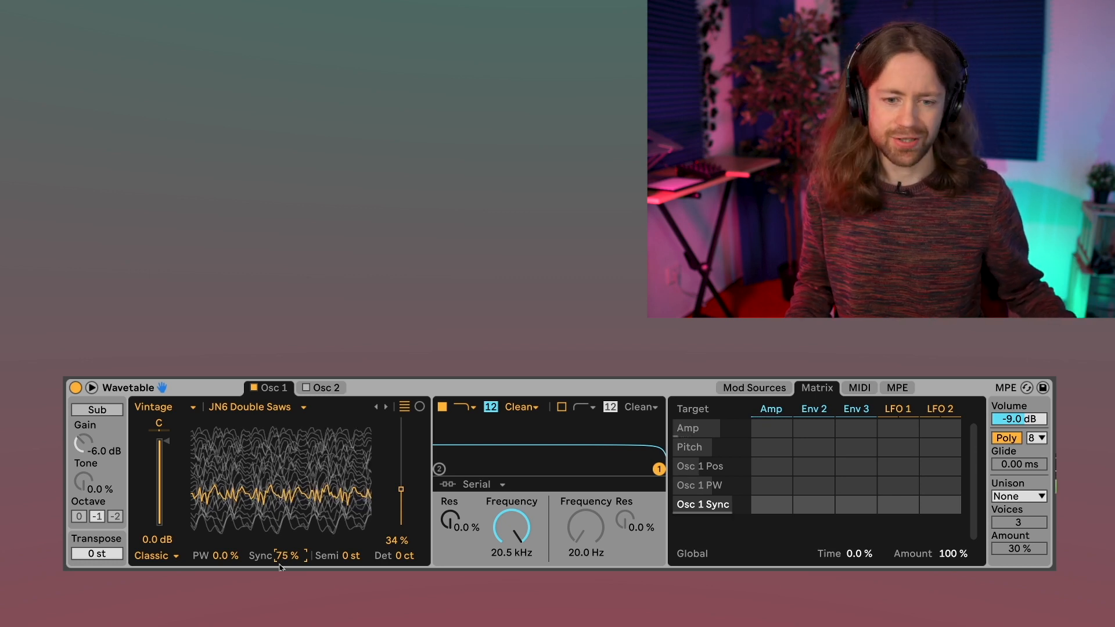
key(Delete)
Step: Switch oscillator 1's effect mode to Modern, raise Warp to 52 %, and reset it to 0.0 %
click(156, 556)
click(161, 541)
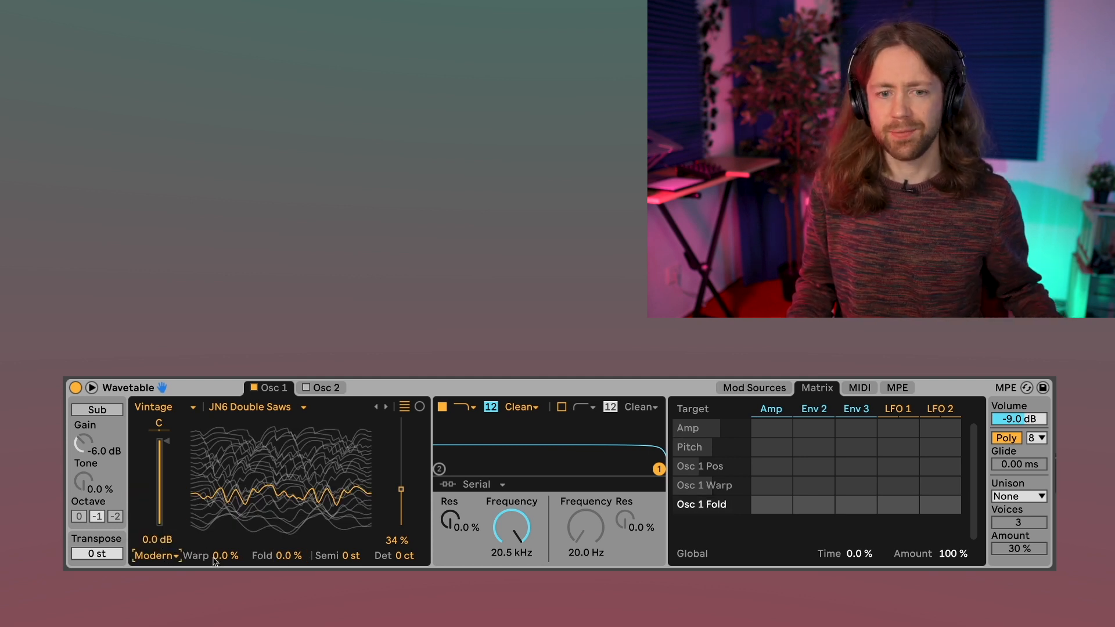
drag(217, 555, 217, 508)
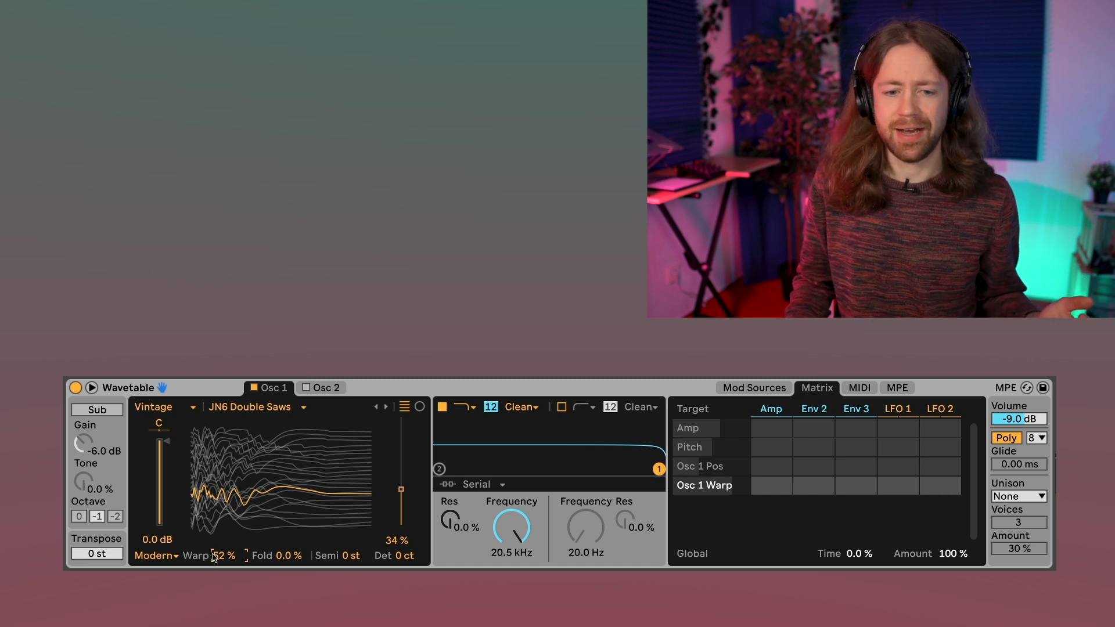
key(Delete)
Step: Raise oscillator 1's Fold amount to 38 % and reduce it to 31 %
click(289, 557)
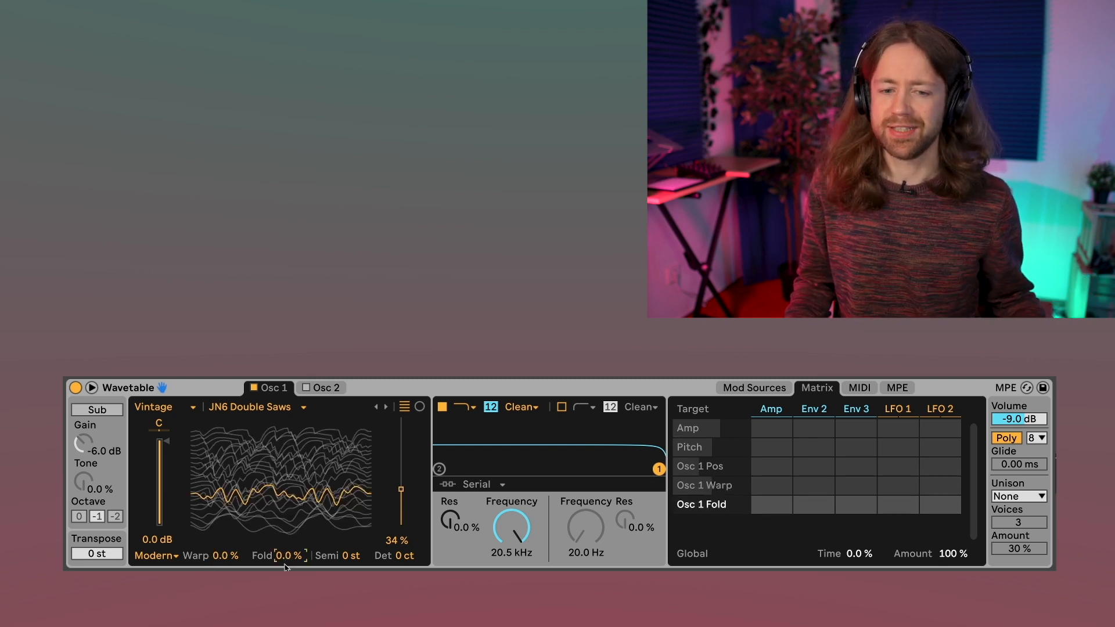
drag(289, 562, 289, 540)
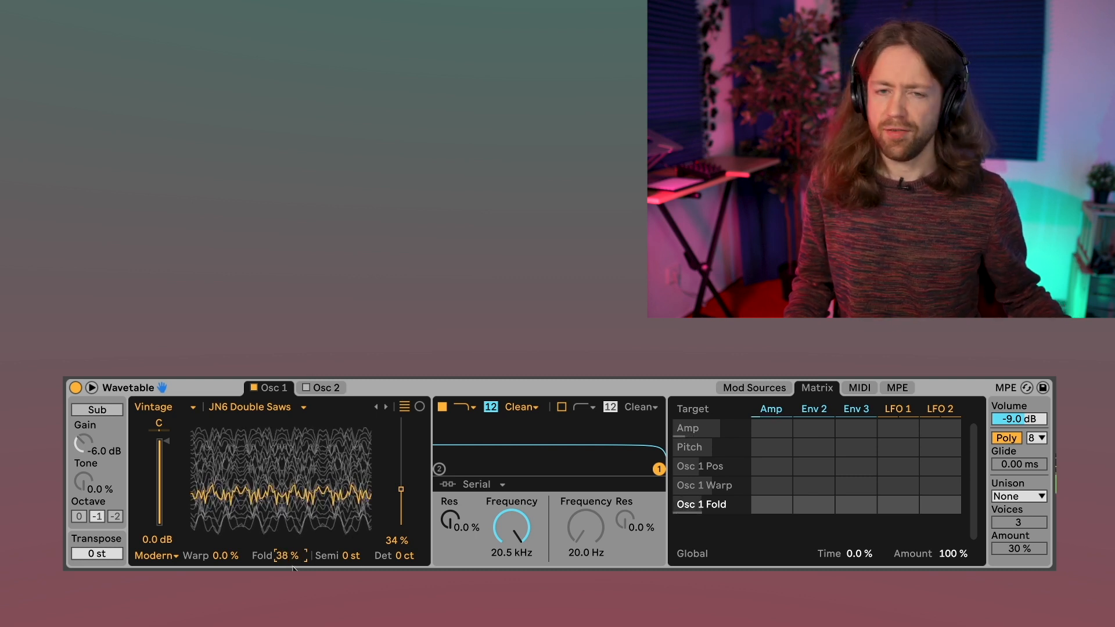
mouse_move(299, 558)
mouse_down()
mouse_move(299, 541)
mouse_move(299, 562)
mouse_up()
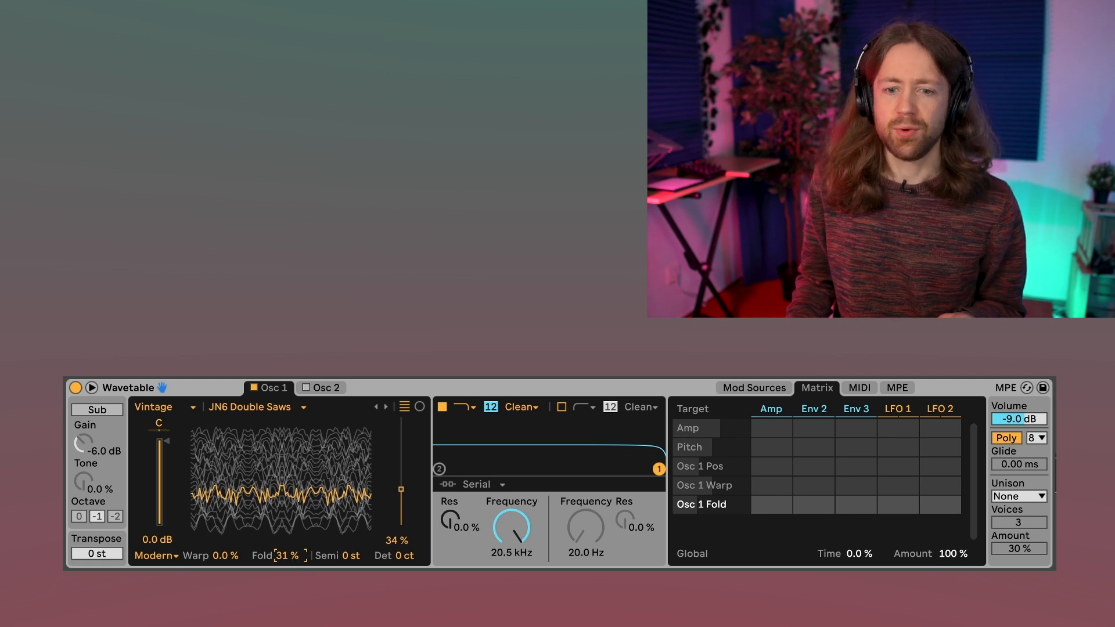
Step: Raise Fold to 42 % in the circular wavetable view, return to the linear view, and lower Fold to 22 %
click(420, 406)
drag(294, 549, 295, 543)
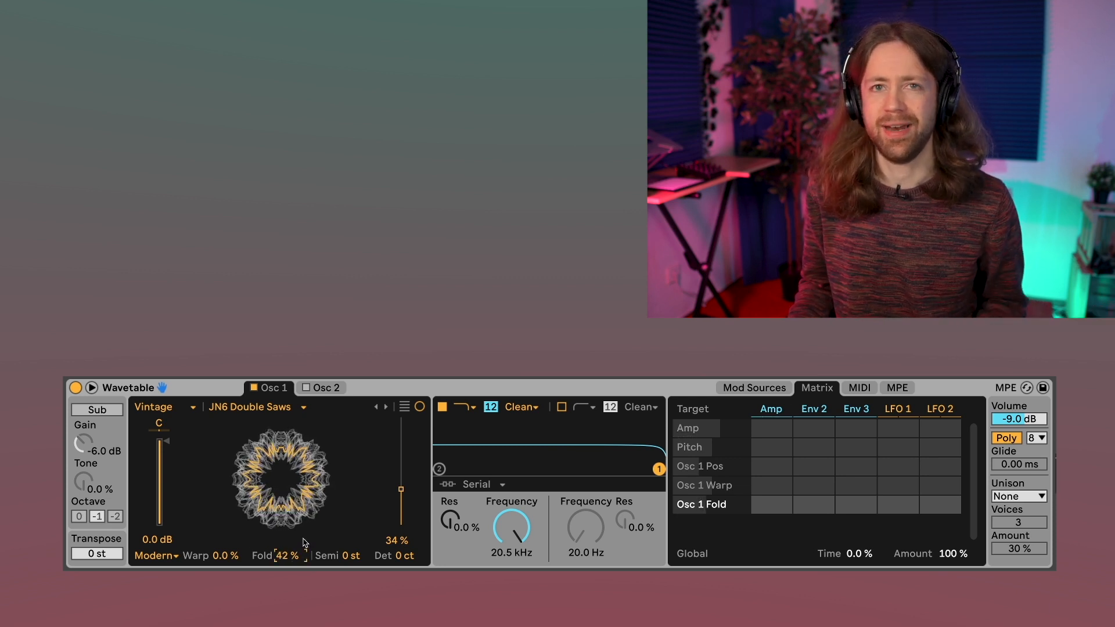
click(405, 407)
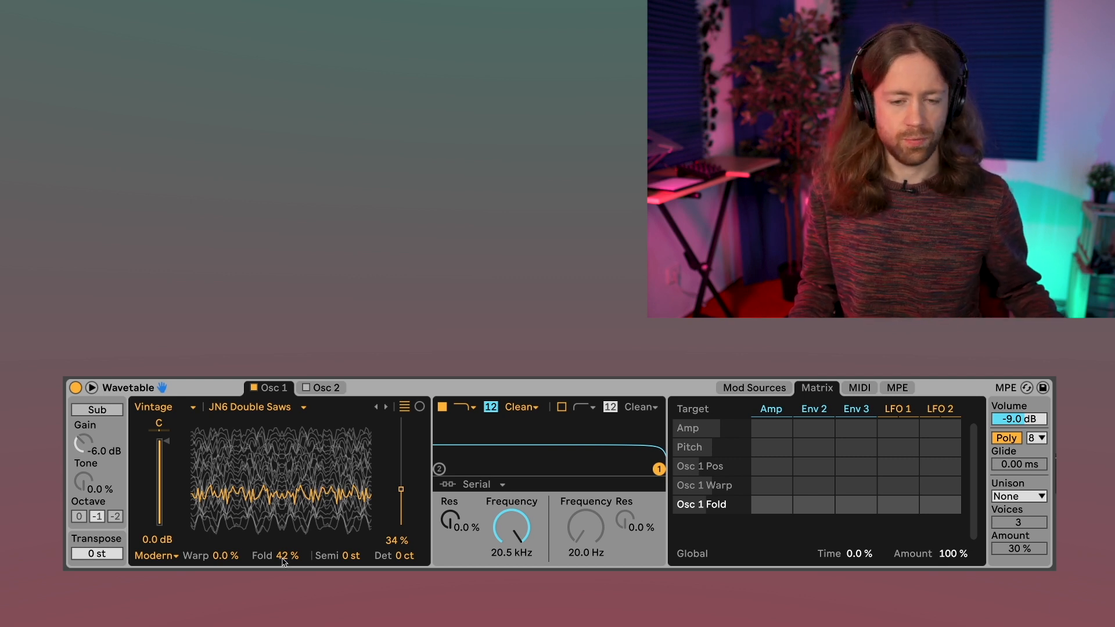
mouse_move(286, 556)
mouse_down()
mouse_move(287, 542)
mouse_move(283, 561)
mouse_up()
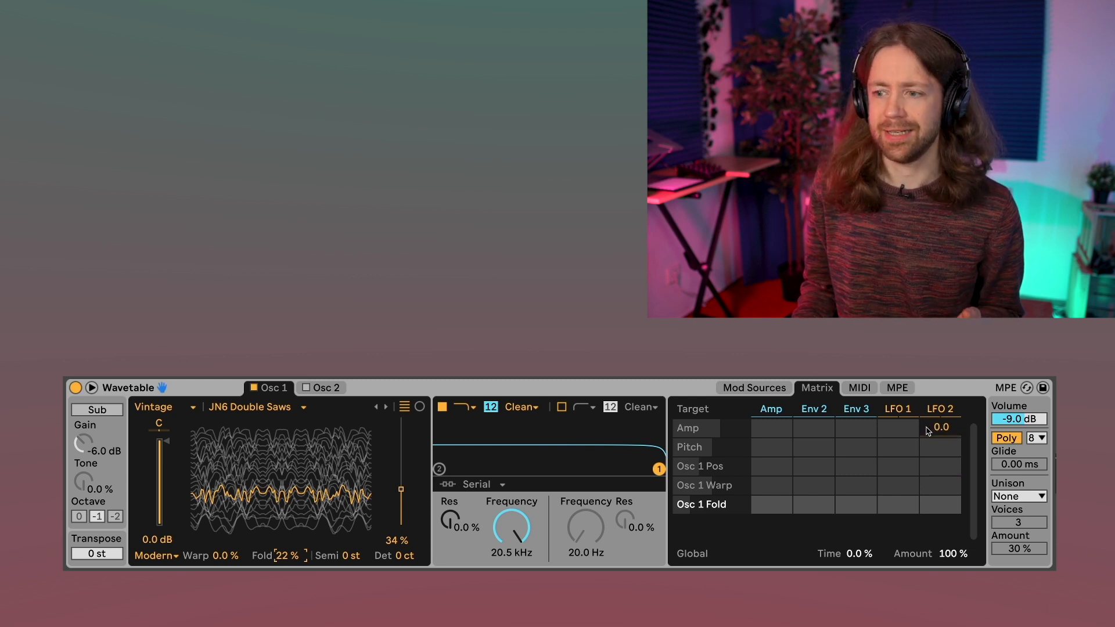
Step: Show LFO 1 and compare its triangle, sawtooth and square waveforms, returning it to sine
click(897, 410)
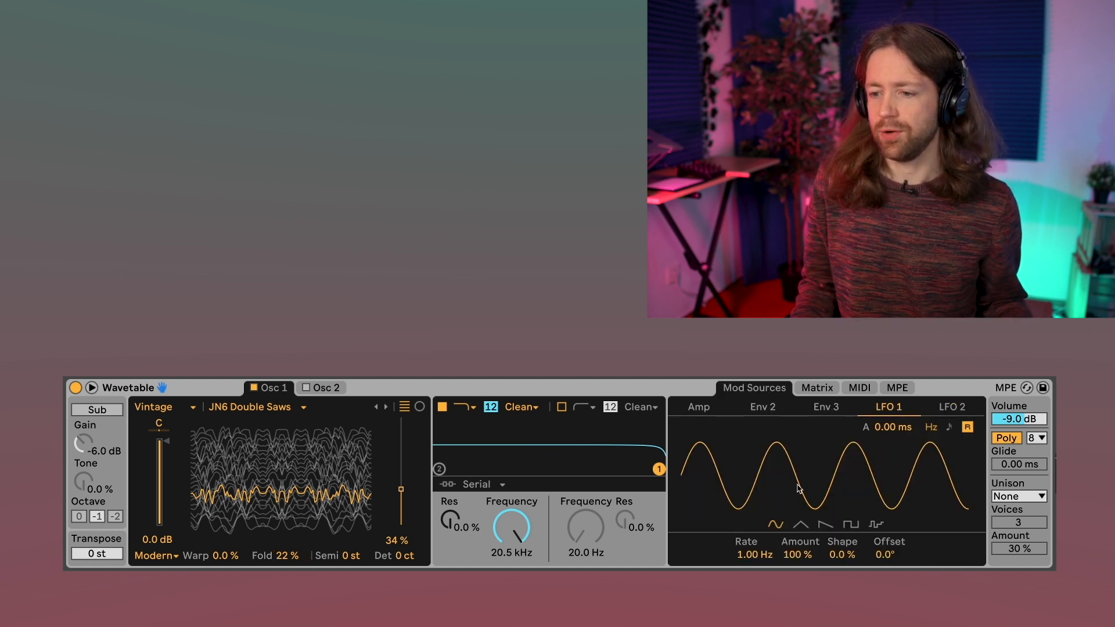
click(800, 525)
click(825, 524)
click(852, 525)
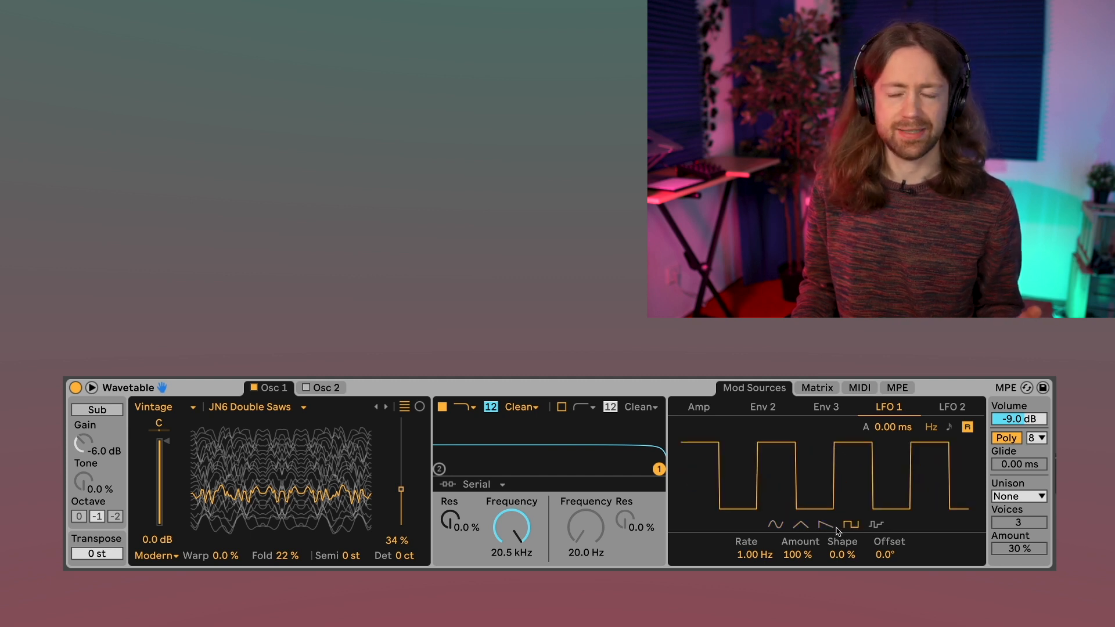
click(779, 526)
click(800, 526)
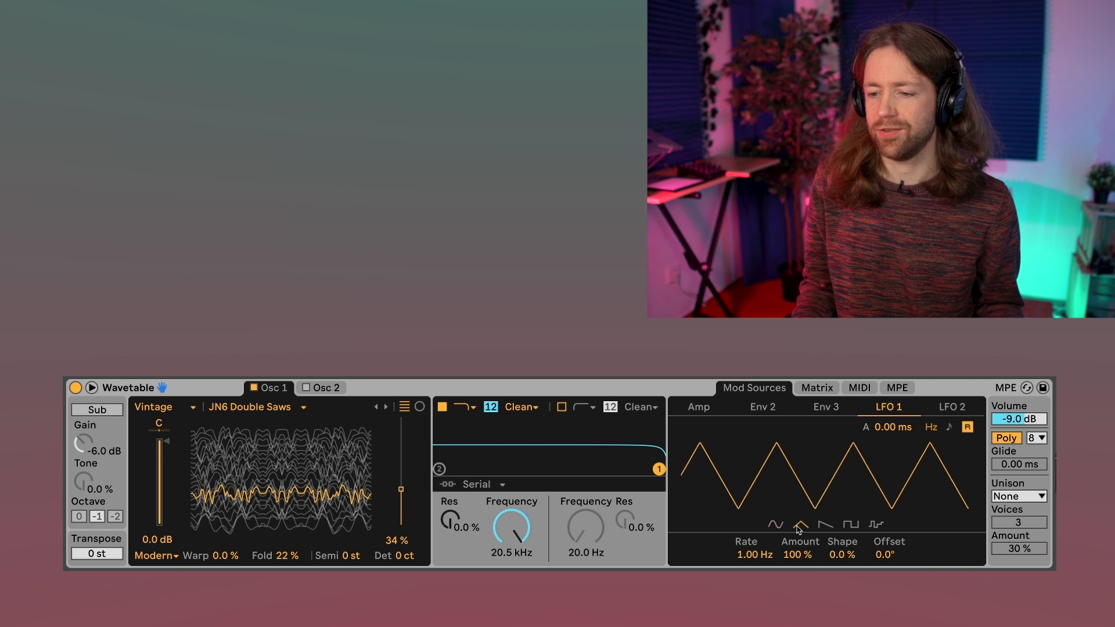
click(823, 527)
click(851, 524)
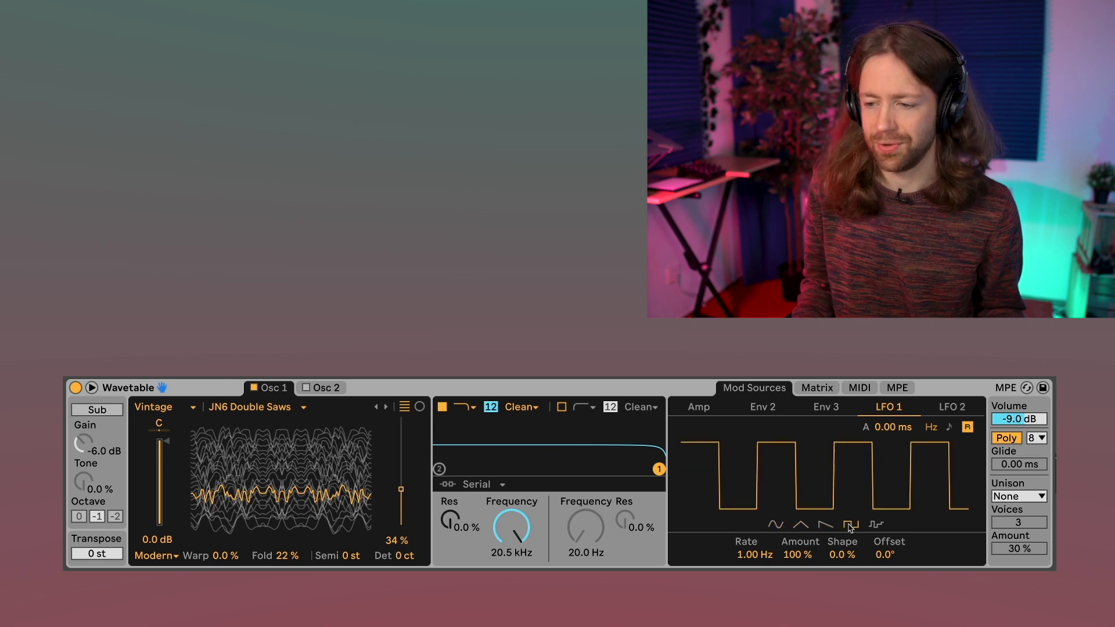
click(776, 525)
Step: Set LFO 1's rate to 7.61 Hz and amount to 12 %, keeping its shape at 0.0 %
mouse_move(758, 546)
mouse_down()
mouse_move(759, 505)
mouse_move(756, 556)
mouse_up()
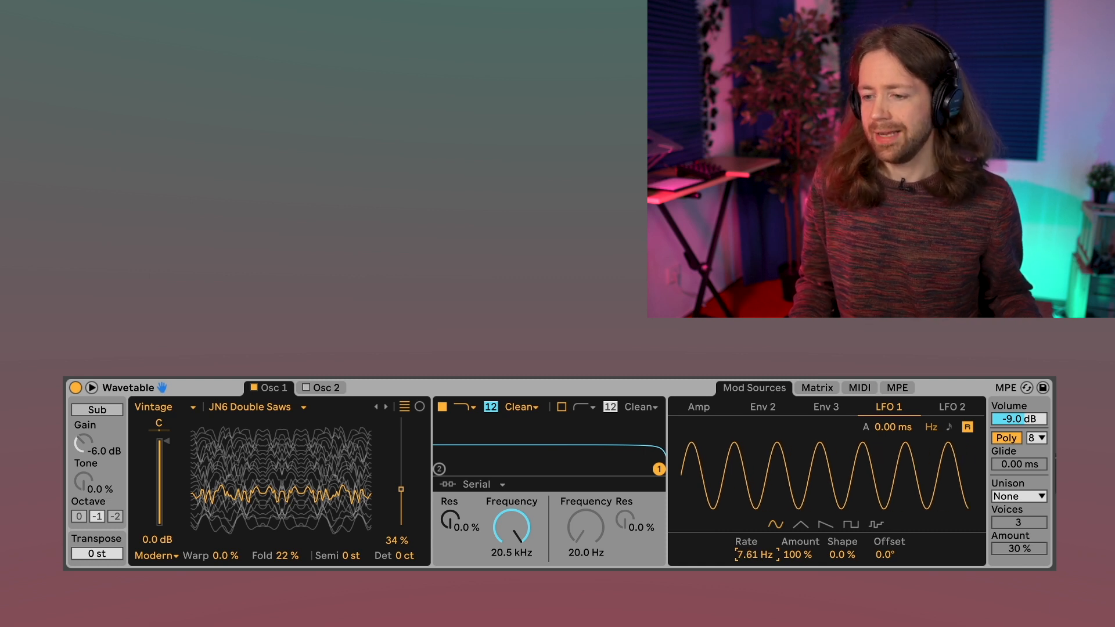
mouse_move(811, 556)
mouse_down()
mouse_move(811, 607)
mouse_move(814, 557)
mouse_up()
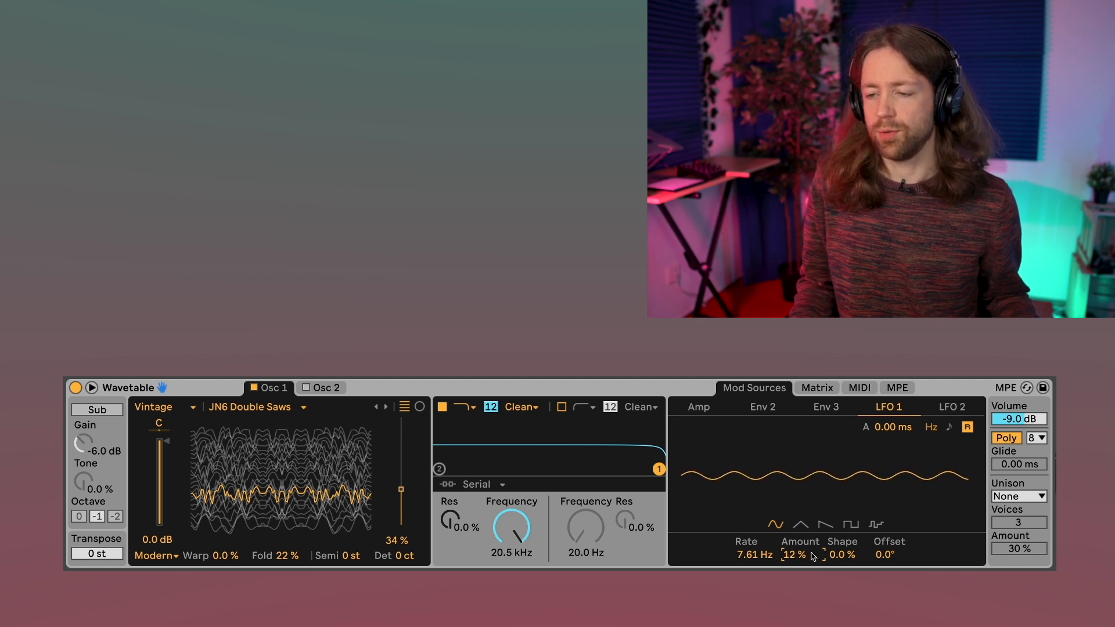
click(825, 390)
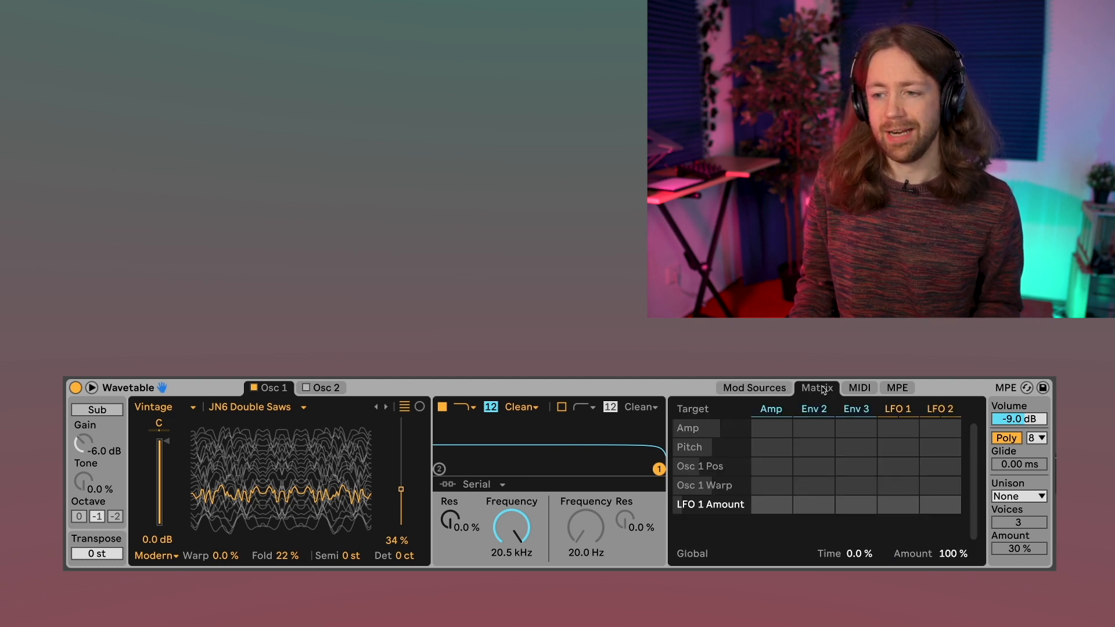
click(781, 389)
mouse_move(843, 554)
mouse_down()
mouse_move(843, 499)
mouse_move(838, 558)
mouse_up()
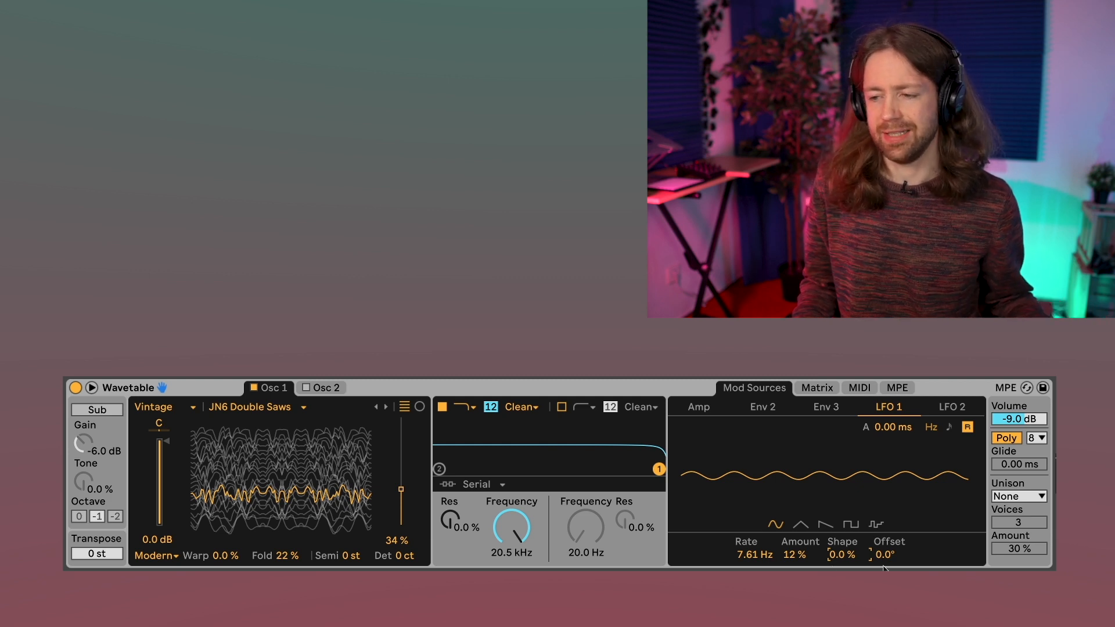
Step: Assign LFO 1 to oscillator 1's Fold in the modulation matrix with an amount of 100
click(829, 395)
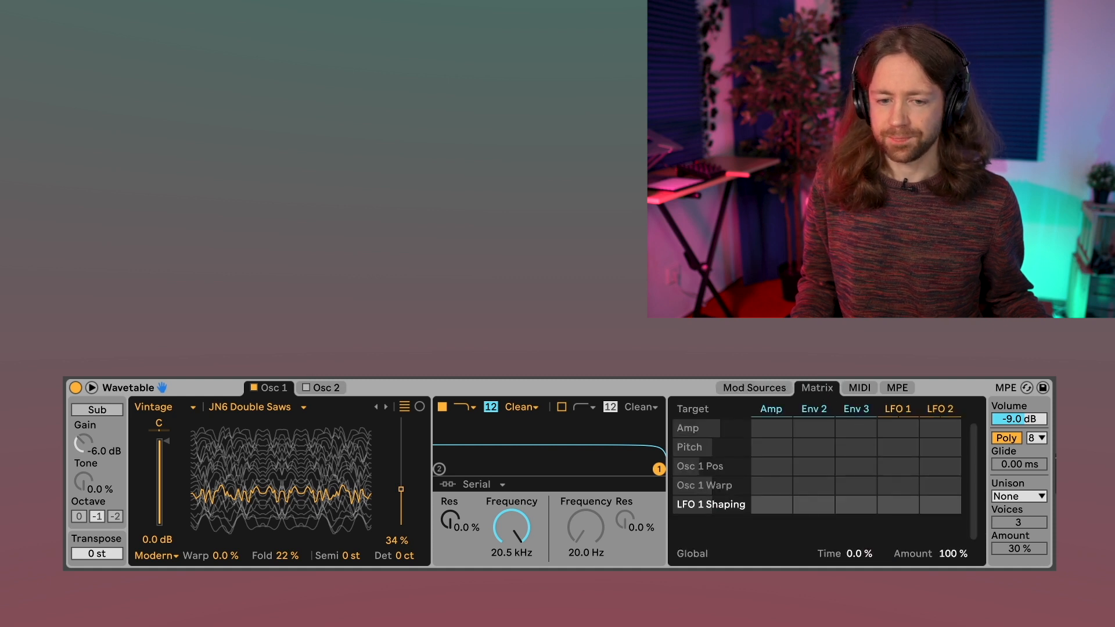
click(294, 558)
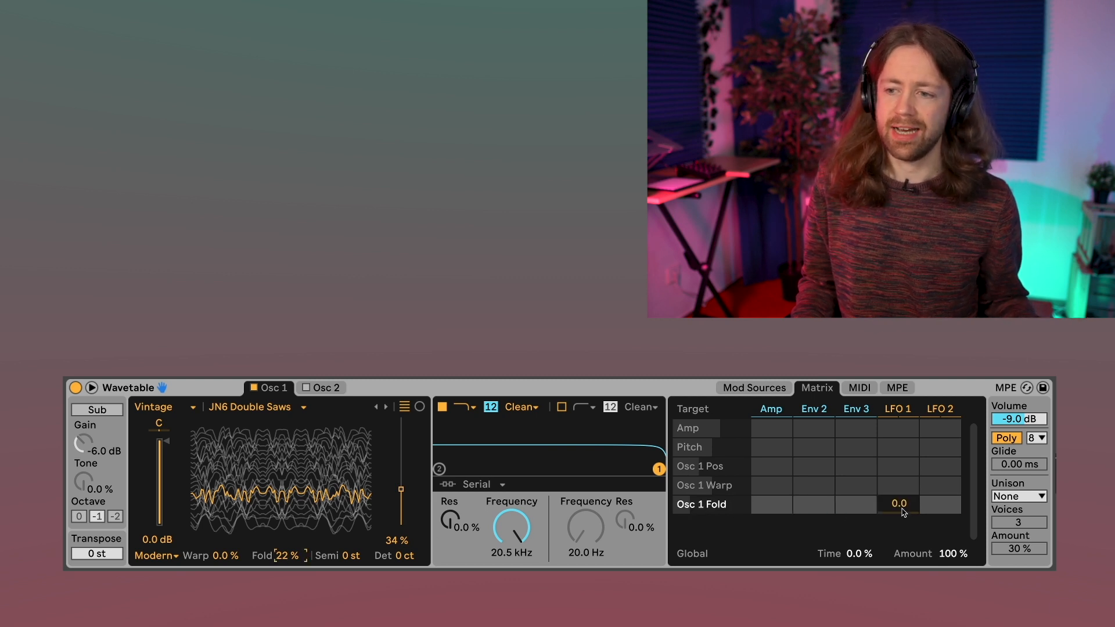
drag(904, 514, 903, 465)
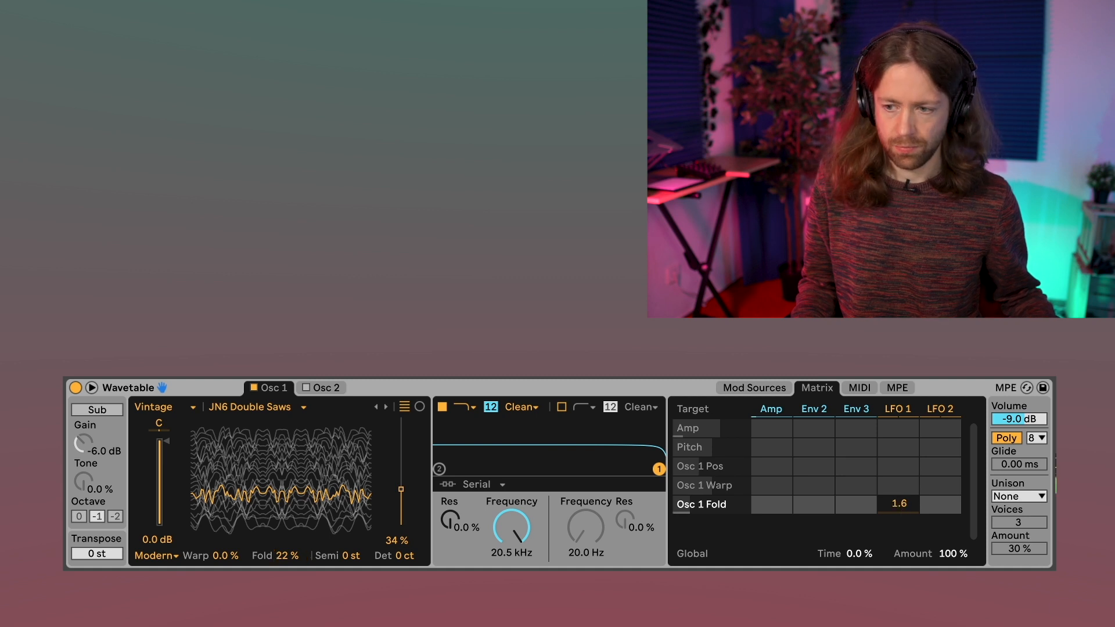
drag(900, 505, 901, 419)
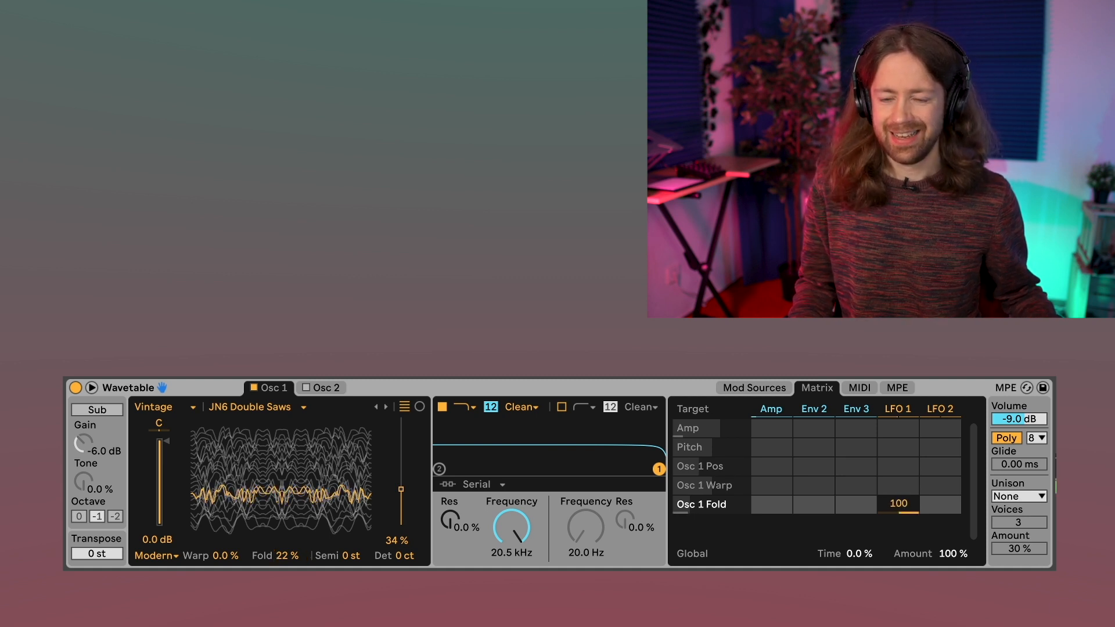
Step: Slow LFO 1's rate to 0.57 Hz and set its amount to 59 %
click(898, 410)
mouse_move(754, 554)
mouse_down()
mouse_move(754, 596)
mouse_move(755, 572)
mouse_up()
click(837, 388)
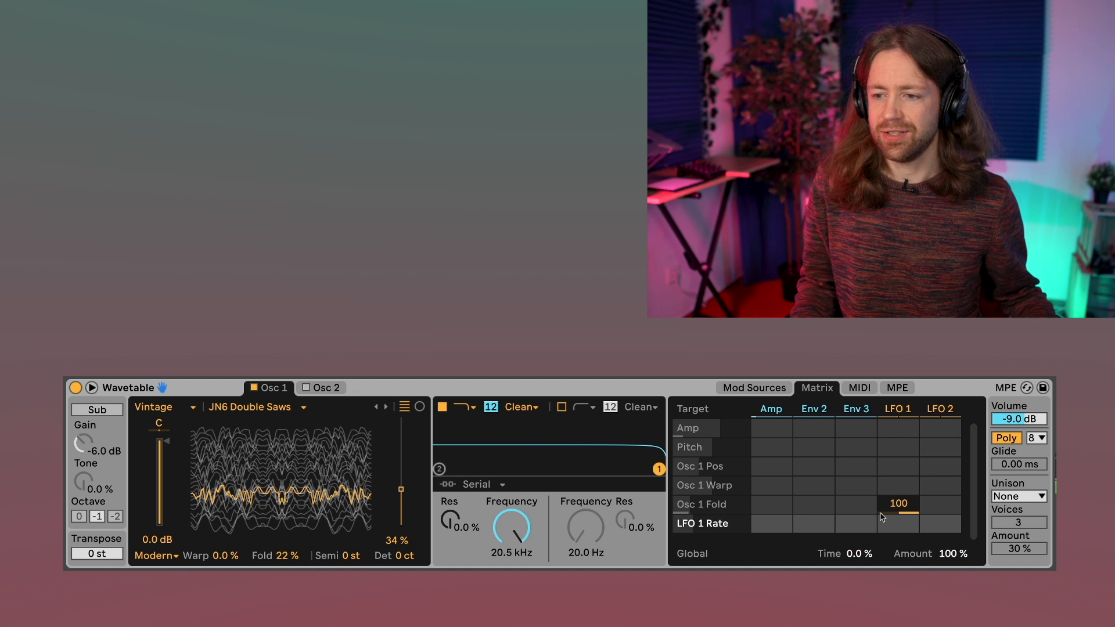
click(898, 409)
drag(796, 553, 796, 553)
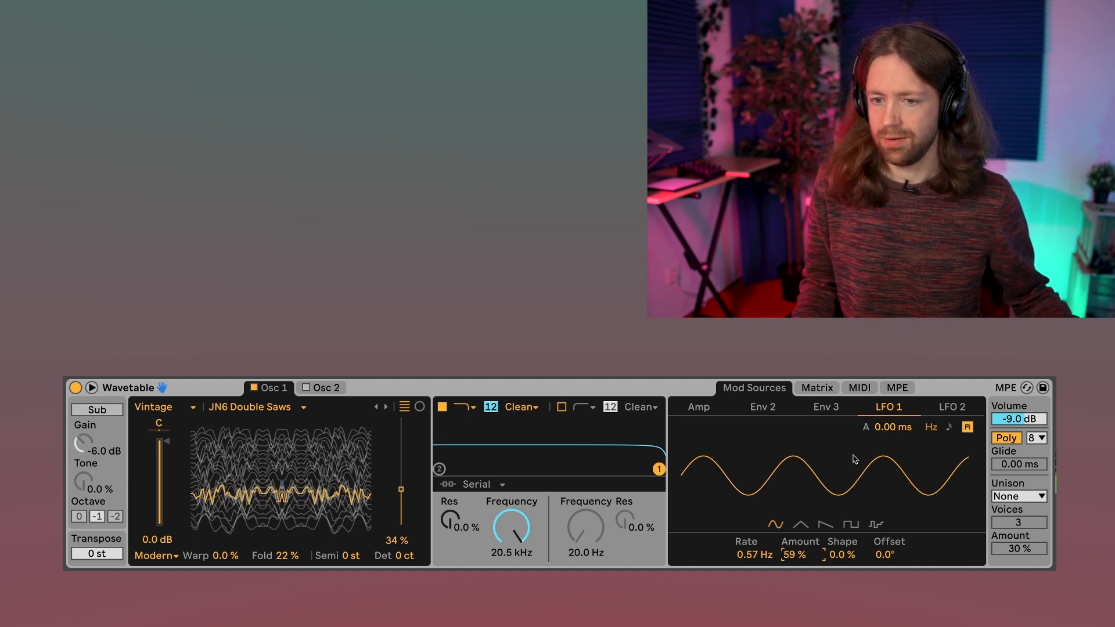
Step: Set the amp envelope's sustain to 0.0 dB and decay to 584 ms, and lower the synth volume to -12 dB
click(699, 407)
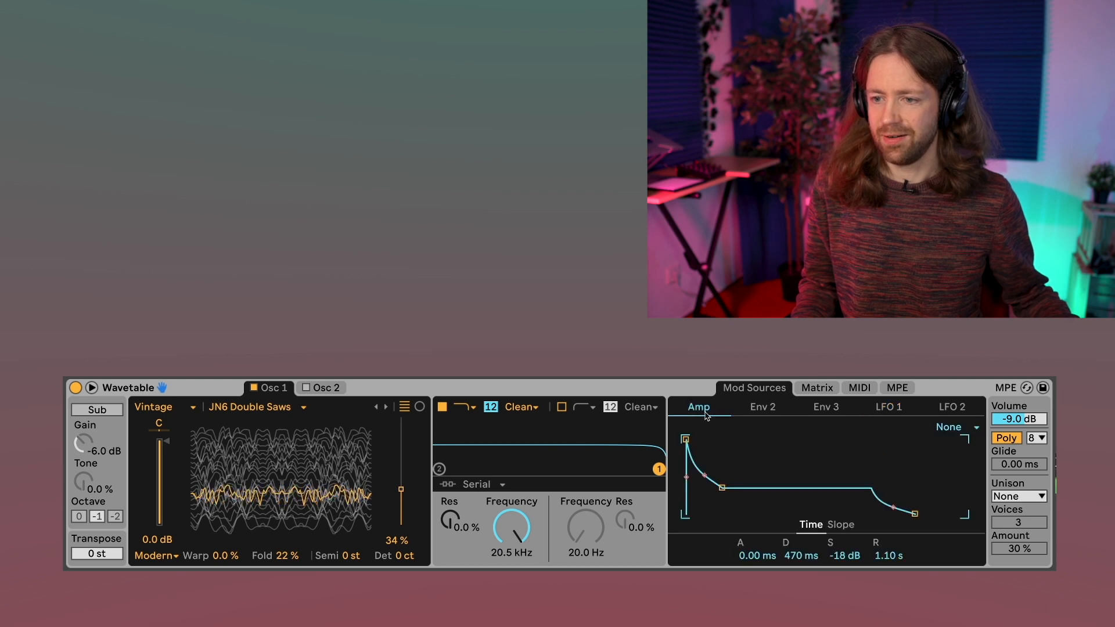
drag(724, 489, 725, 440)
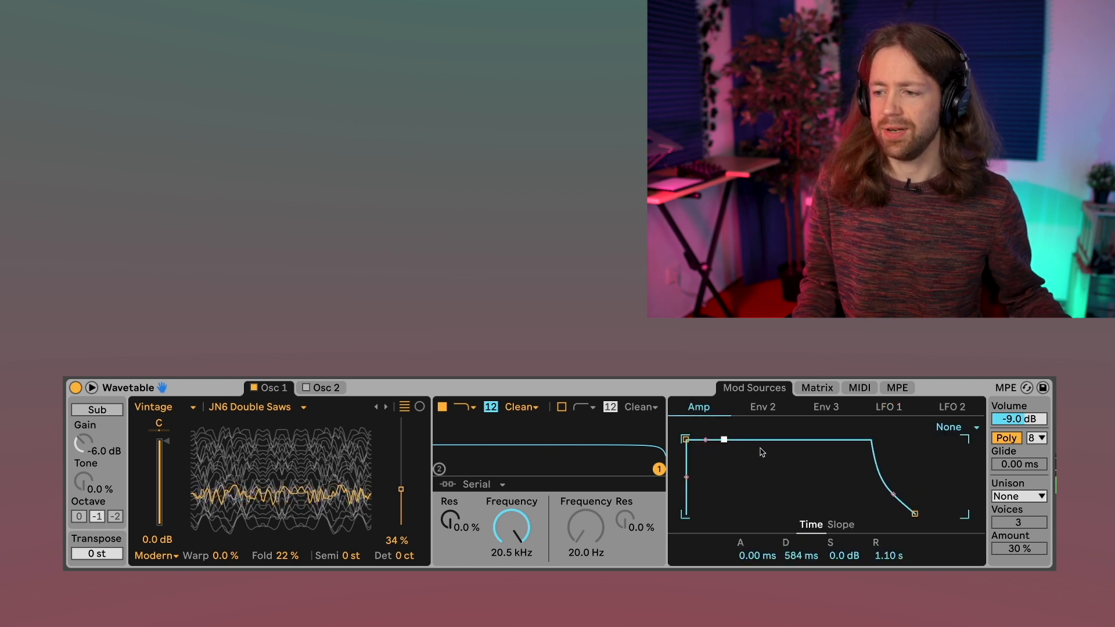
drag(1005, 419, 1004, 433)
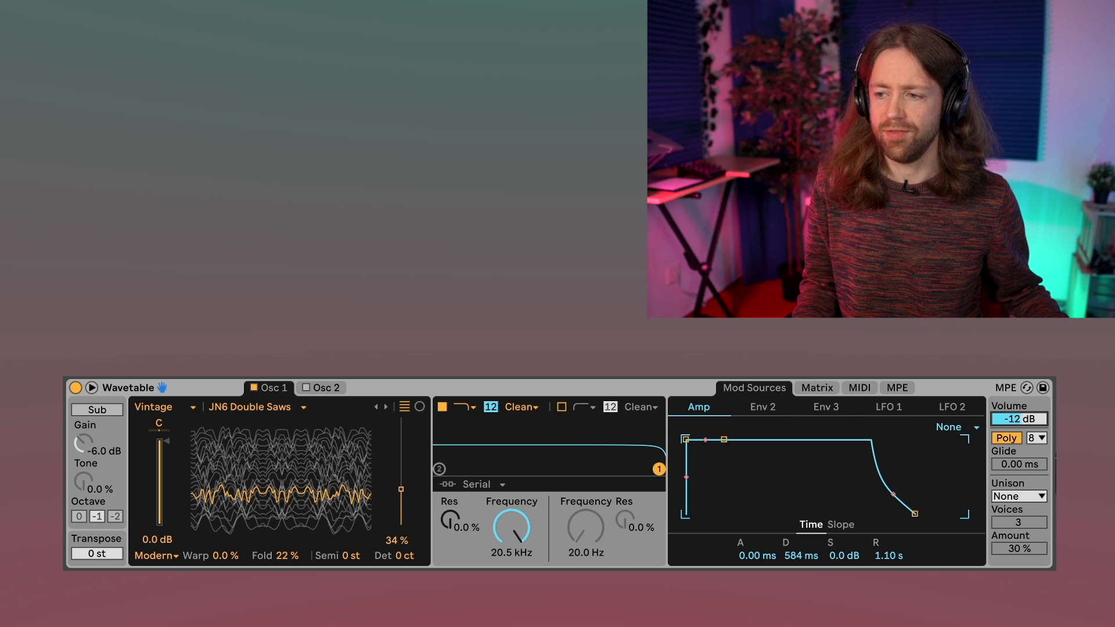
Step: After viewing the modulation matrix, set LFO 1's shape to 52 %
click(816, 387)
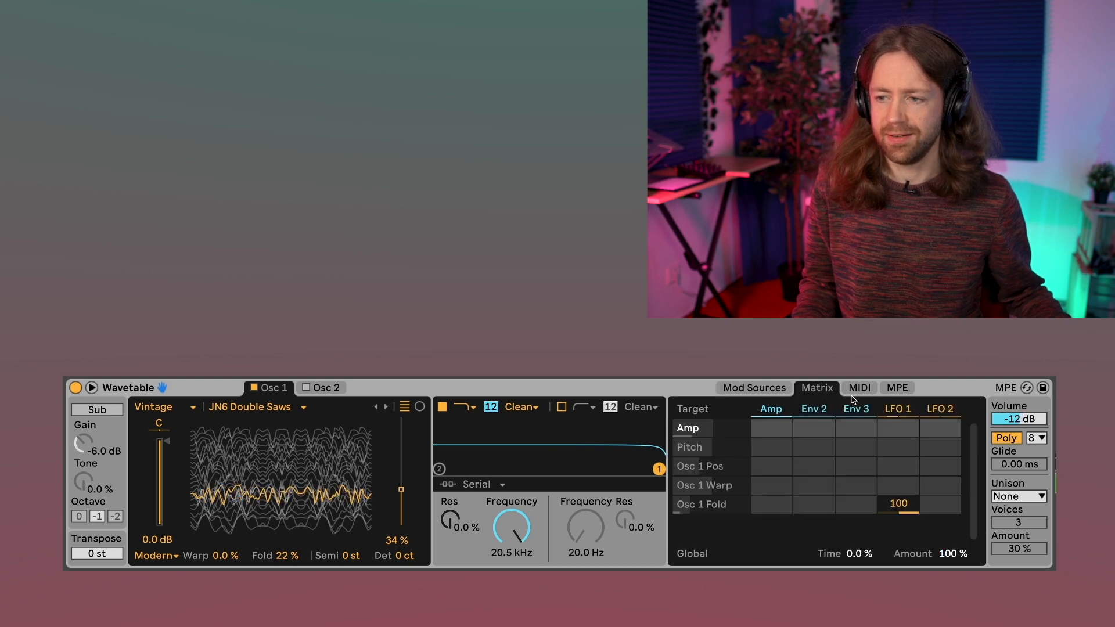
click(899, 411)
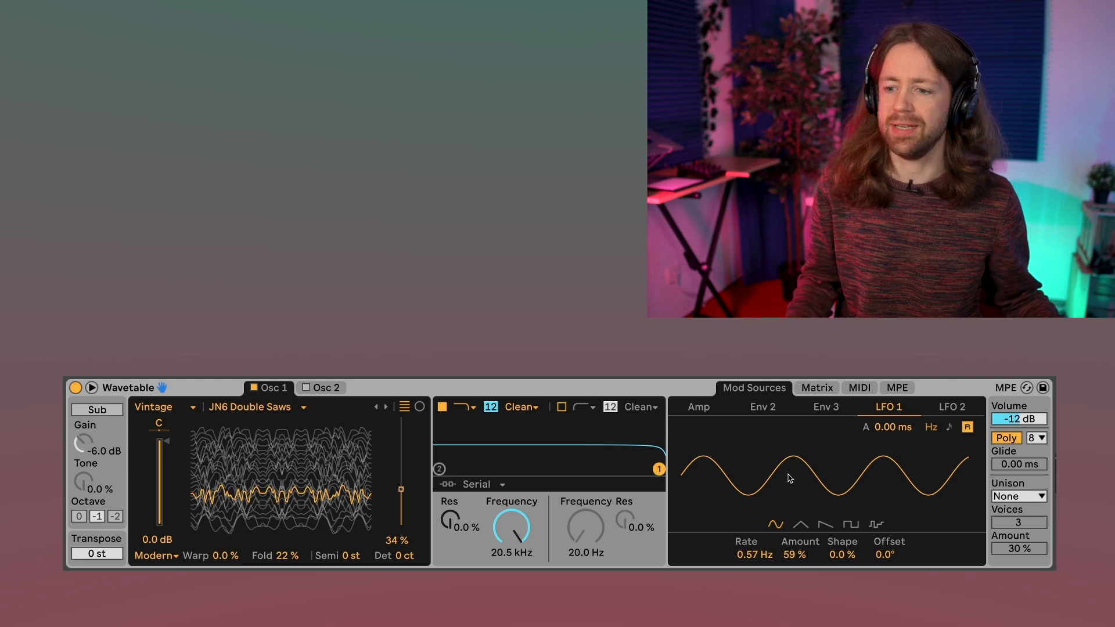
drag(842, 554, 842, 525)
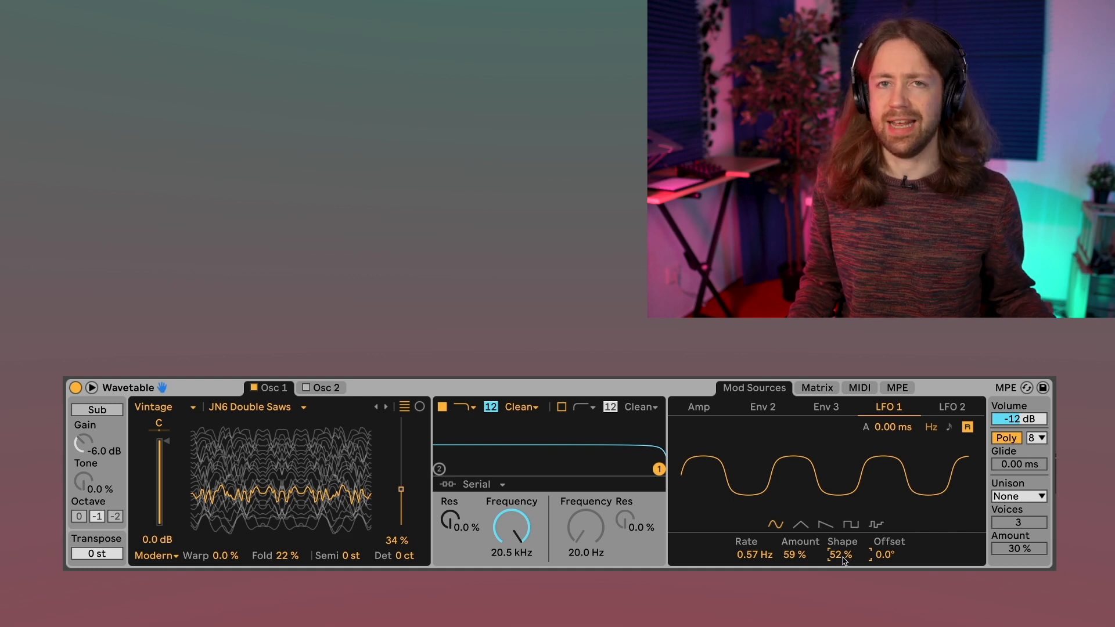
Step: Try LFO 1's shape at 100 % with the square and saw waveforms, then reset the shape to 0.0 % and select the sine waveform
drag(844, 556, 844, 529)
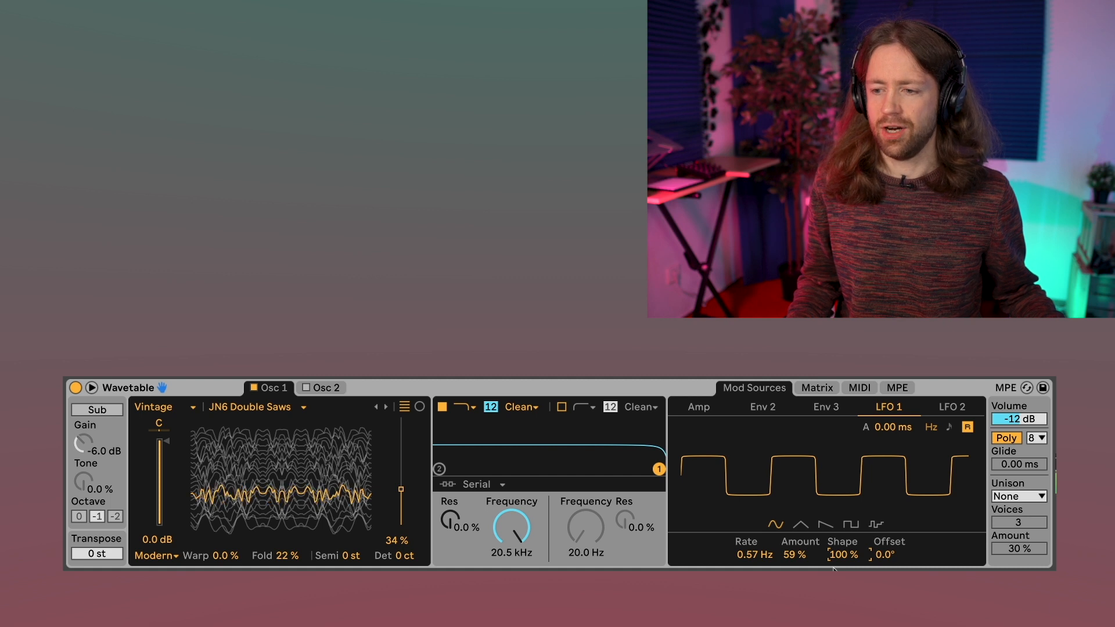
click(850, 527)
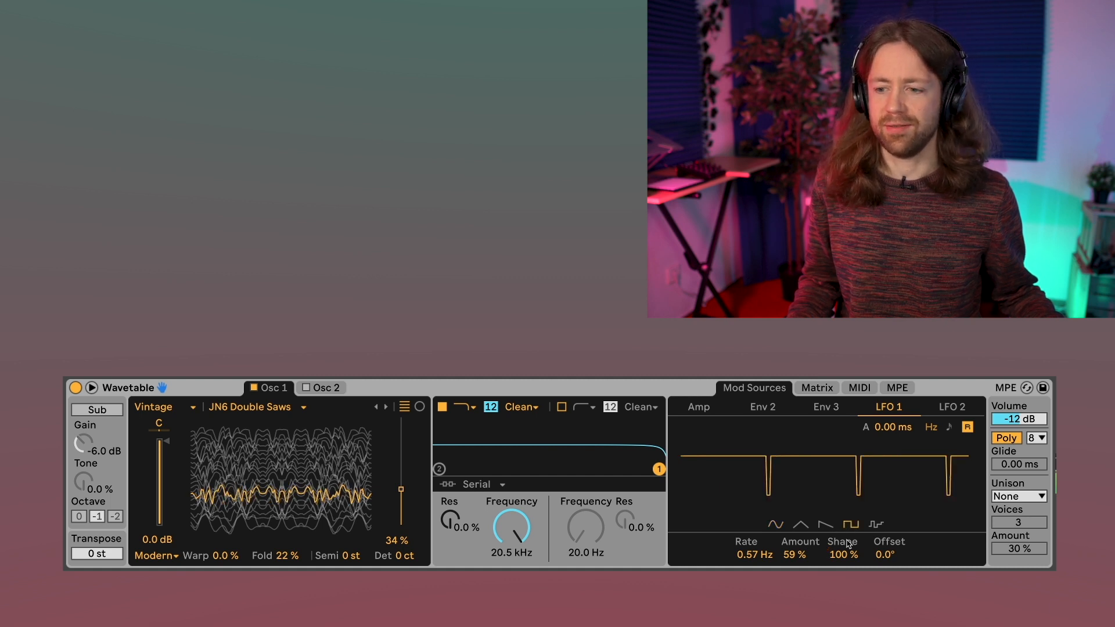
click(816, 526)
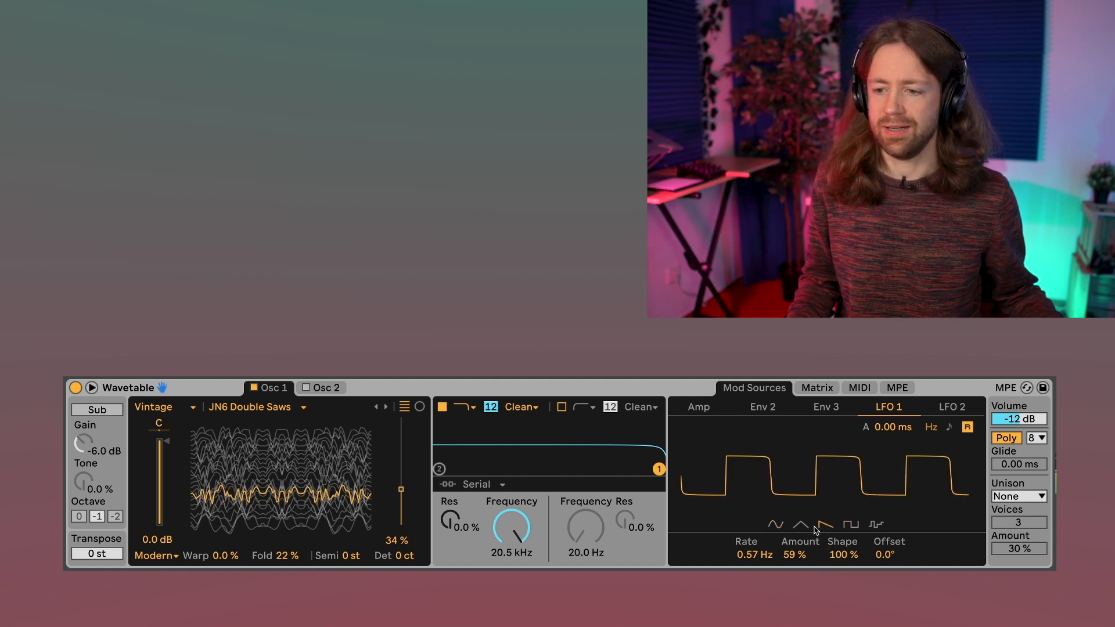
double_click(842, 556)
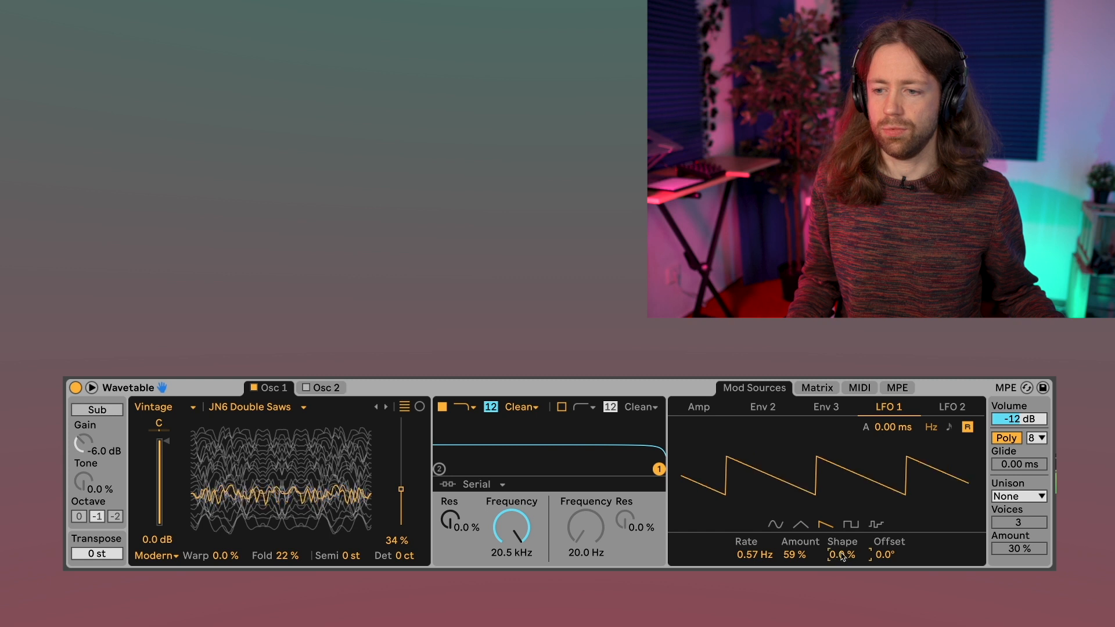
click(777, 526)
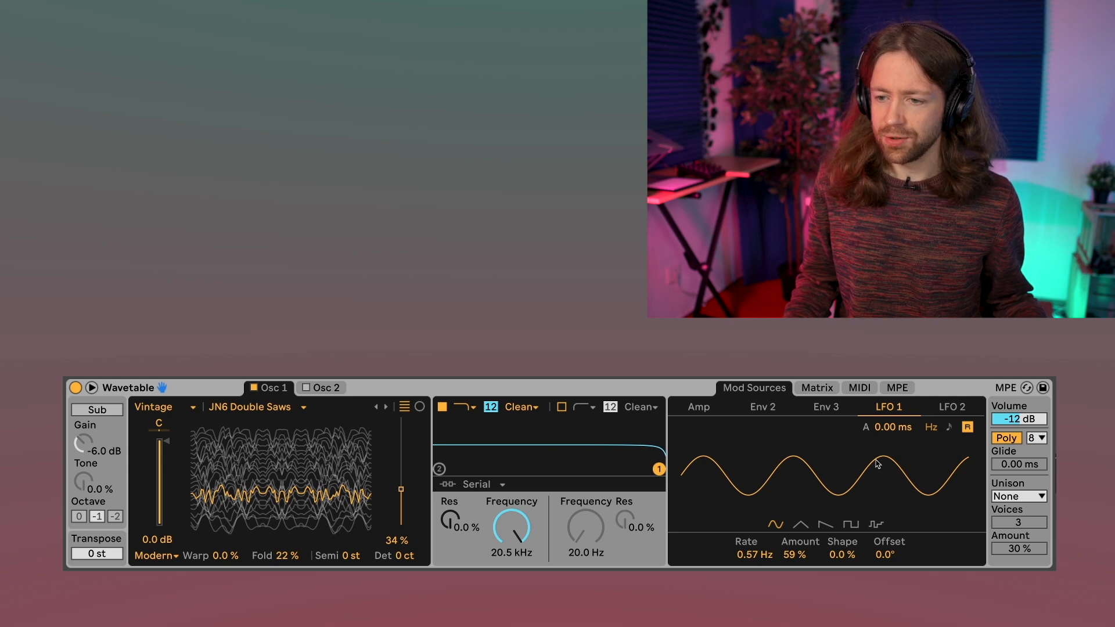
Step: Try a 1.59 s attack on LFO 1 and reset it to 0.00 ms, and toggle its retrigger off and back on
mouse_move(893, 427)
mouse_down()
mouse_move(893, 397)
mouse_move(894, 421)
mouse_up()
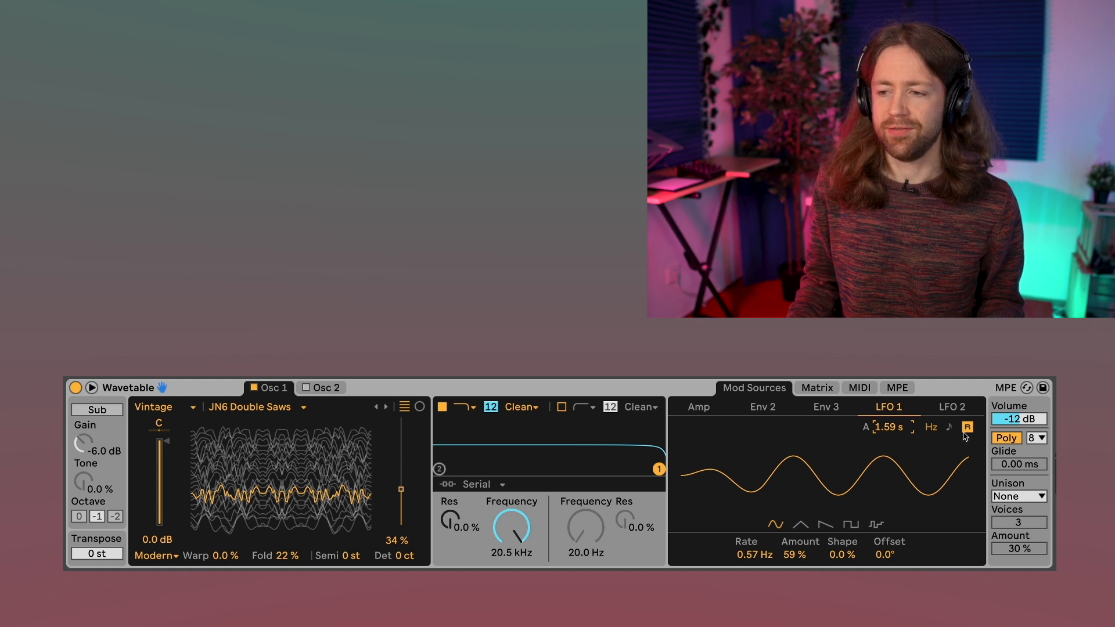
double_click(898, 429)
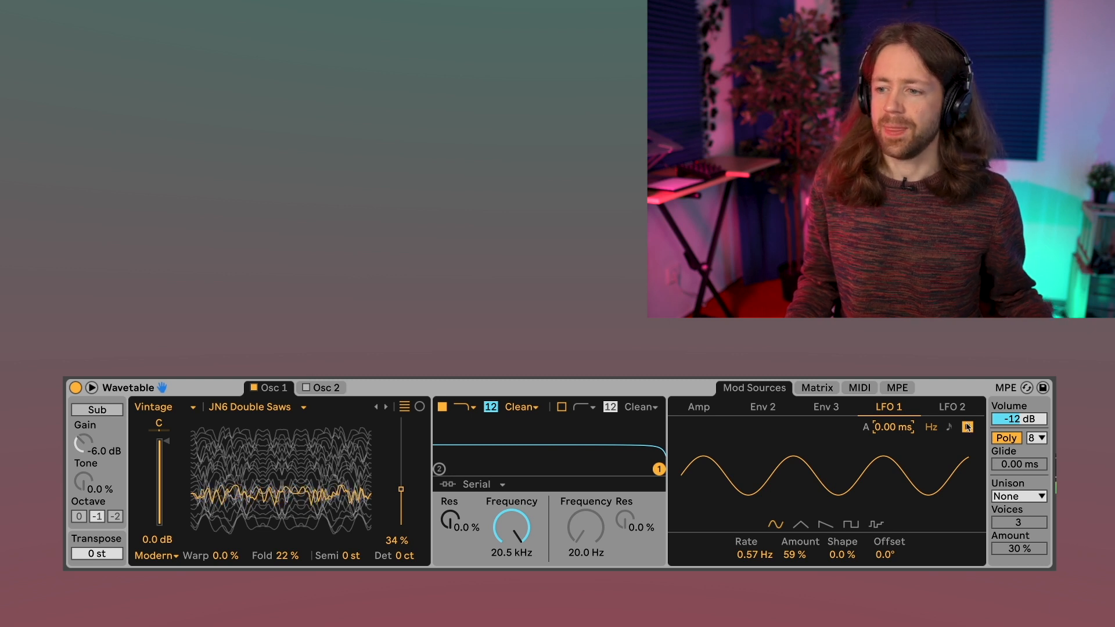
click(968, 429)
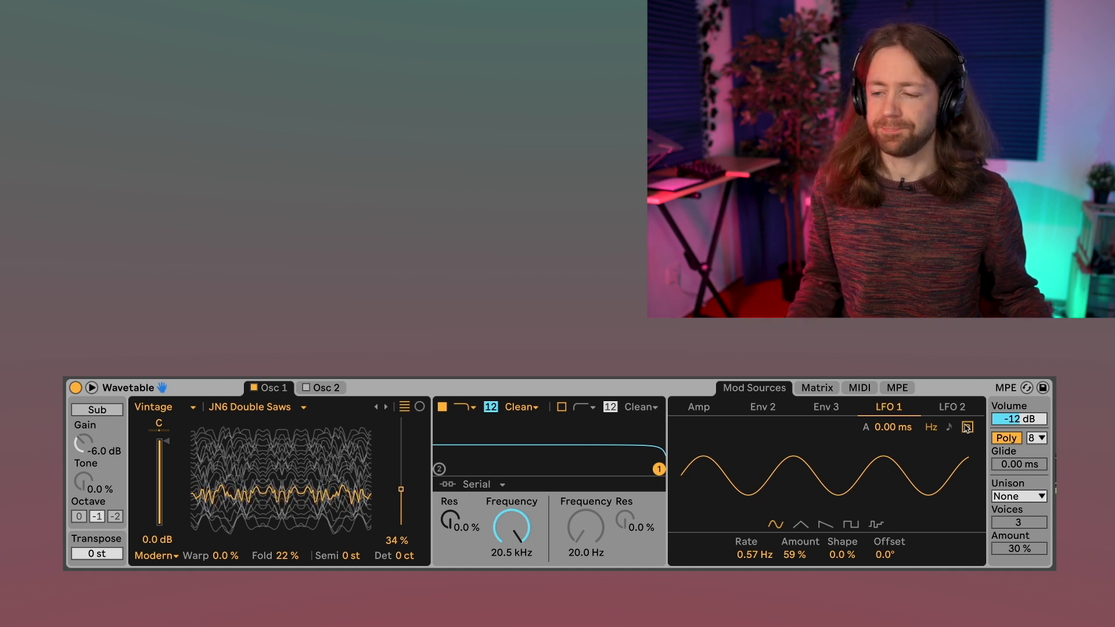
click(968, 427)
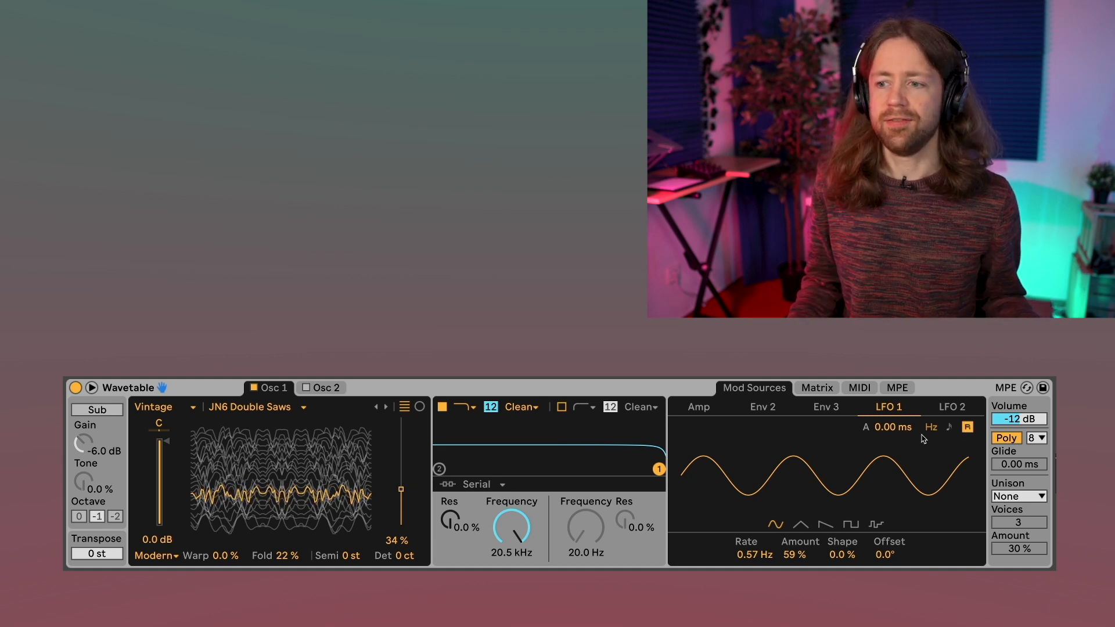
Step: Try syncing LFO 1's rate to the song tempo at 1/8 and view the modulation matrix
click(950, 428)
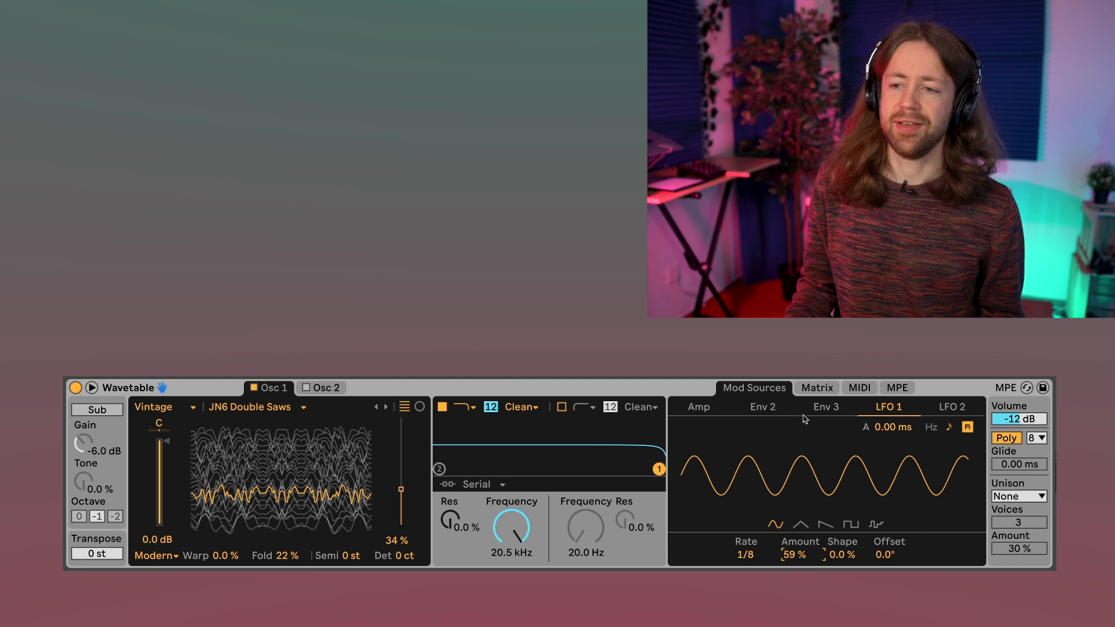
click(811, 392)
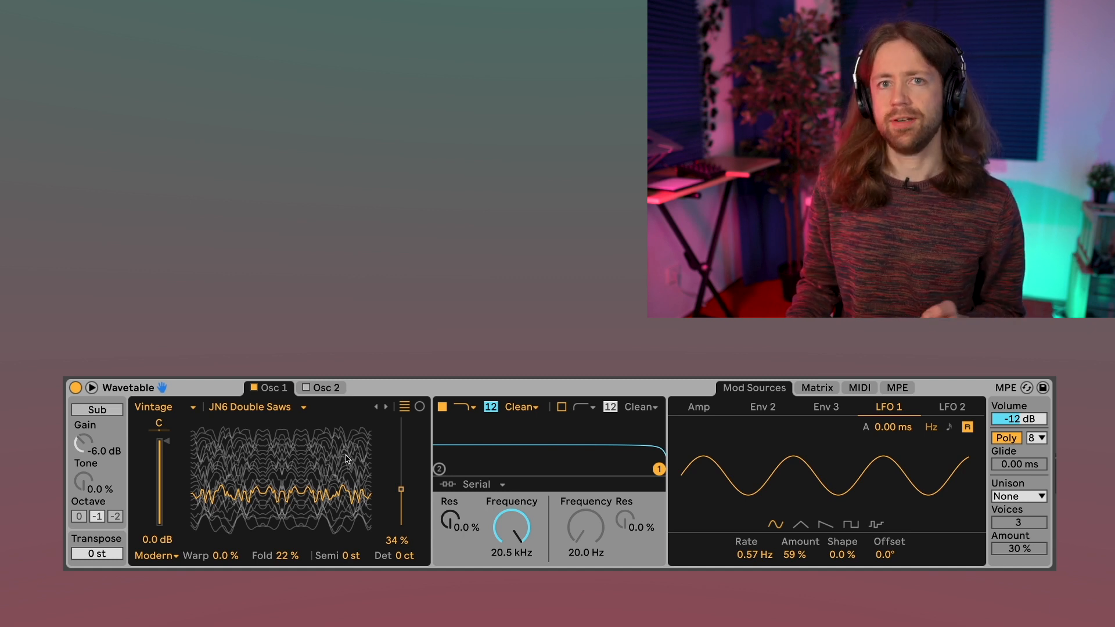
Step: Enable oscillator 2 with the Formant AEIOU wavetable, set its wavetable position to 41 % and lower its gain to -4.4 dB
click(336, 388)
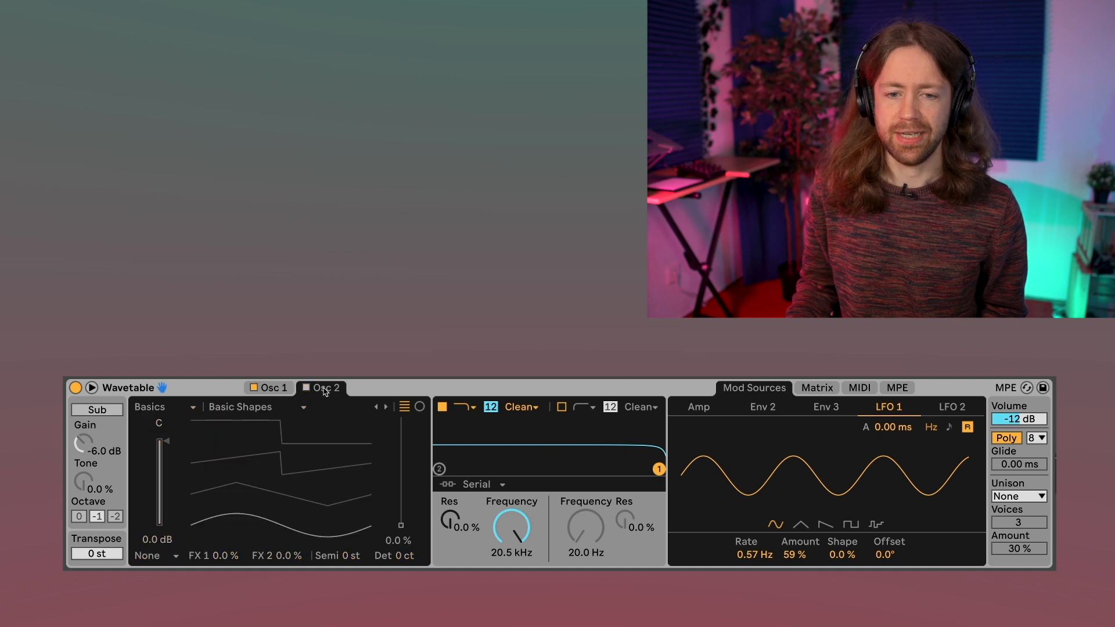
click(152, 407)
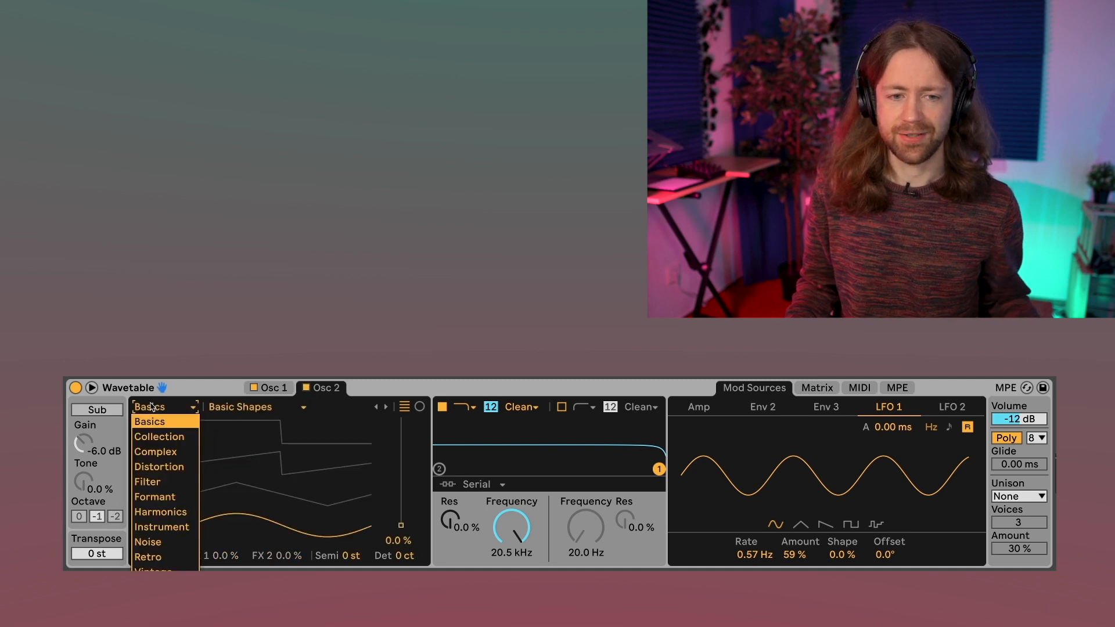
click(156, 498)
drag(401, 529, 400, 485)
drag(163, 449, 163, 474)
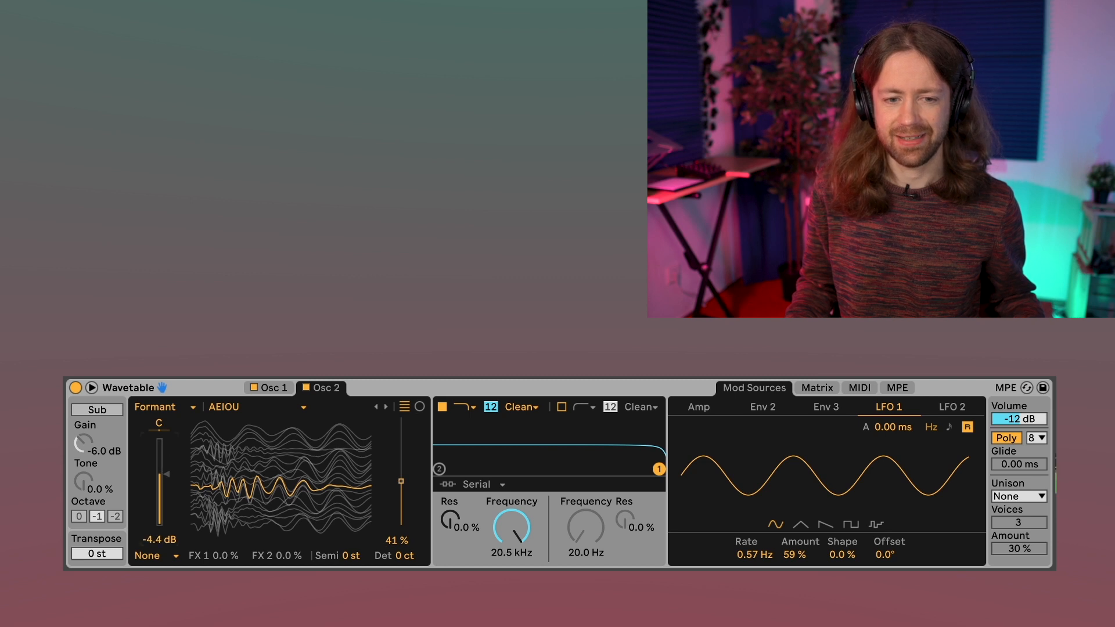
Step: Set oscillator 2 to 7 st with 28 ct detune, switch it off, and return to oscillator 1
click(306, 388)
click(306, 388)
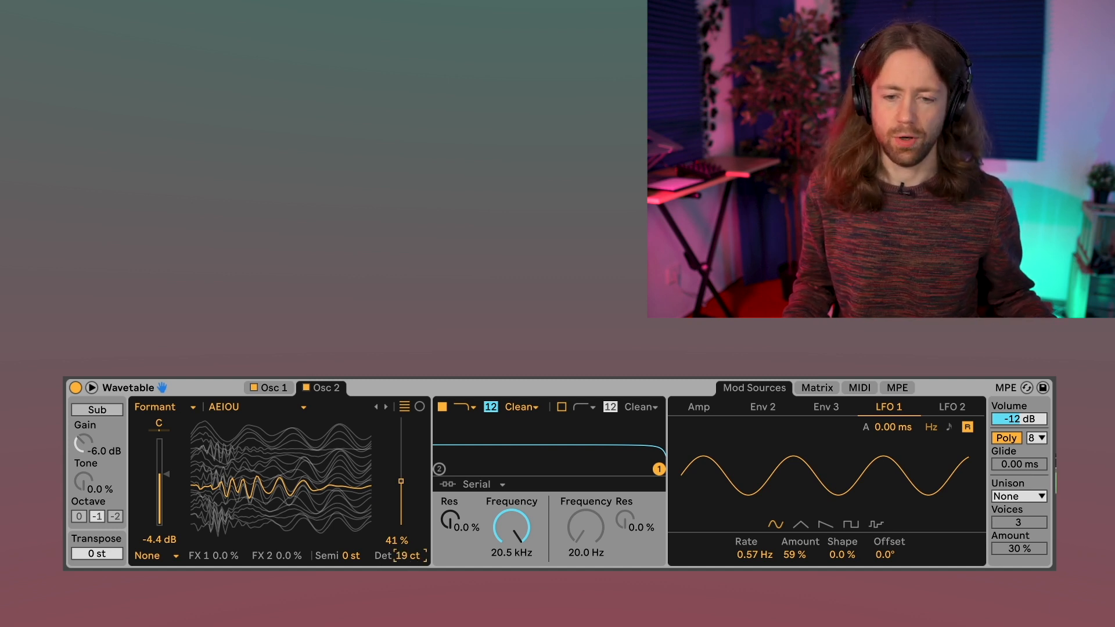
drag(407, 555, 410, 562)
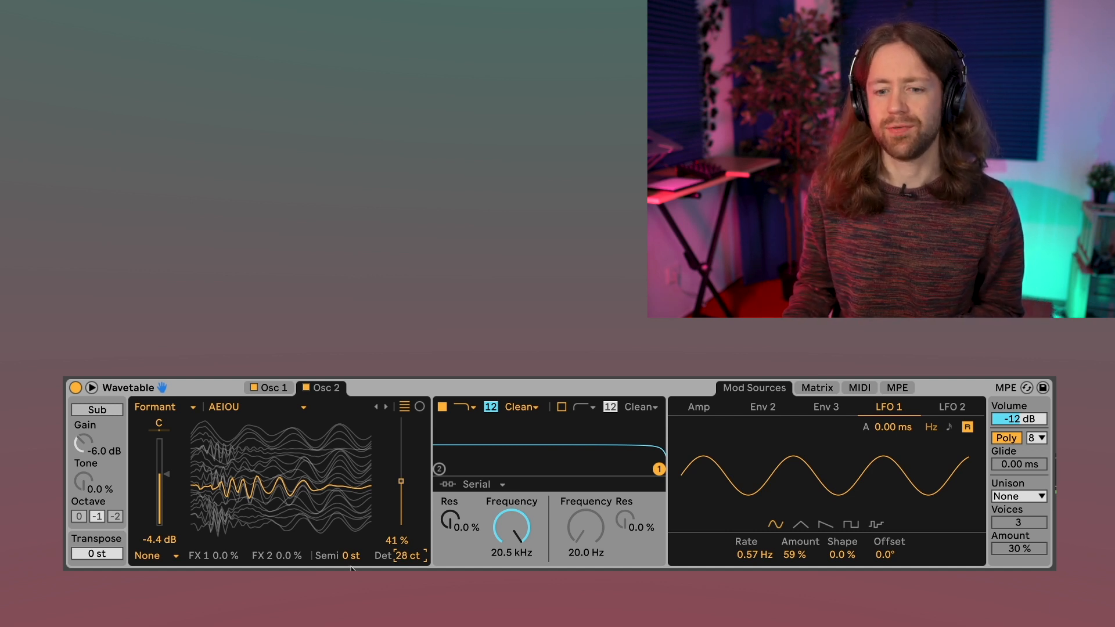
drag(351, 556, 351, 545)
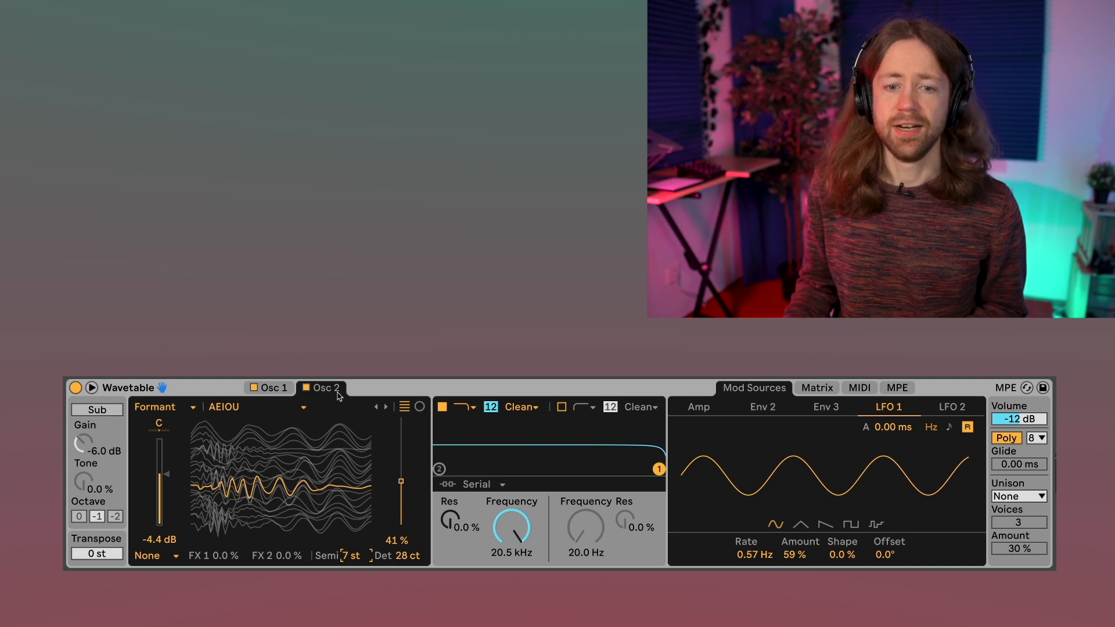
click(305, 388)
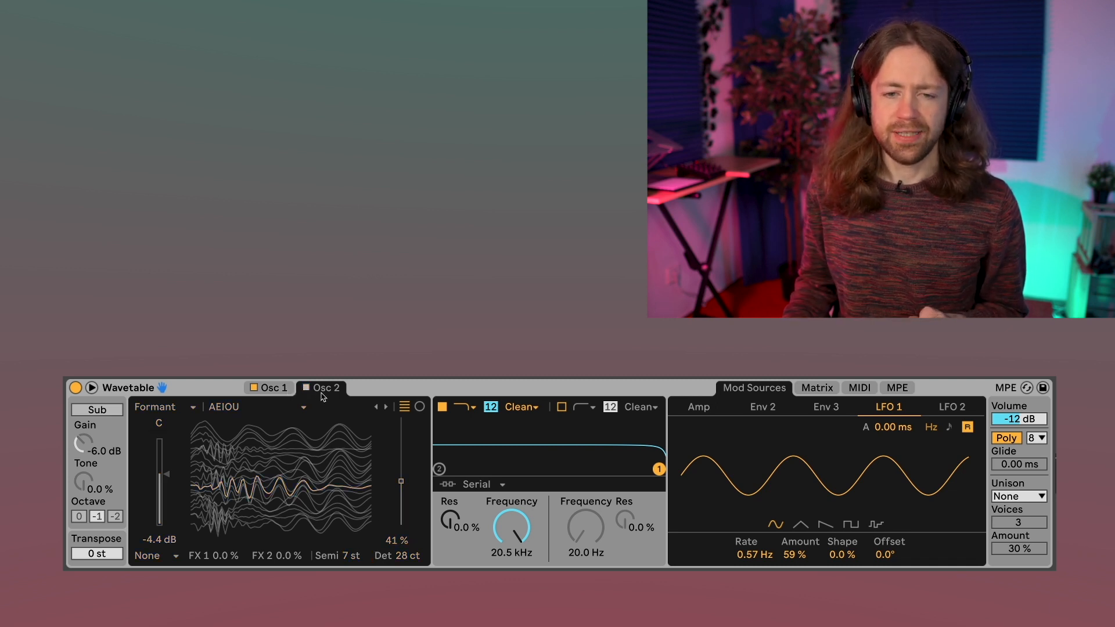
click(285, 388)
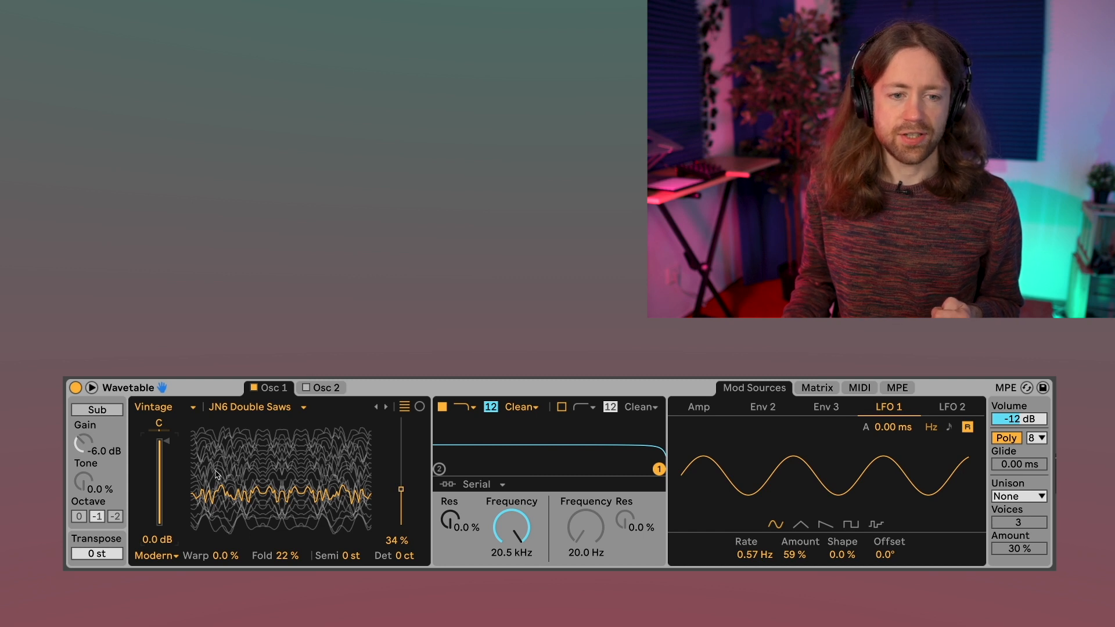
Step: Enable the sub oscillator with a gain of -3.1 dB and a tone of 100 %
click(105, 412)
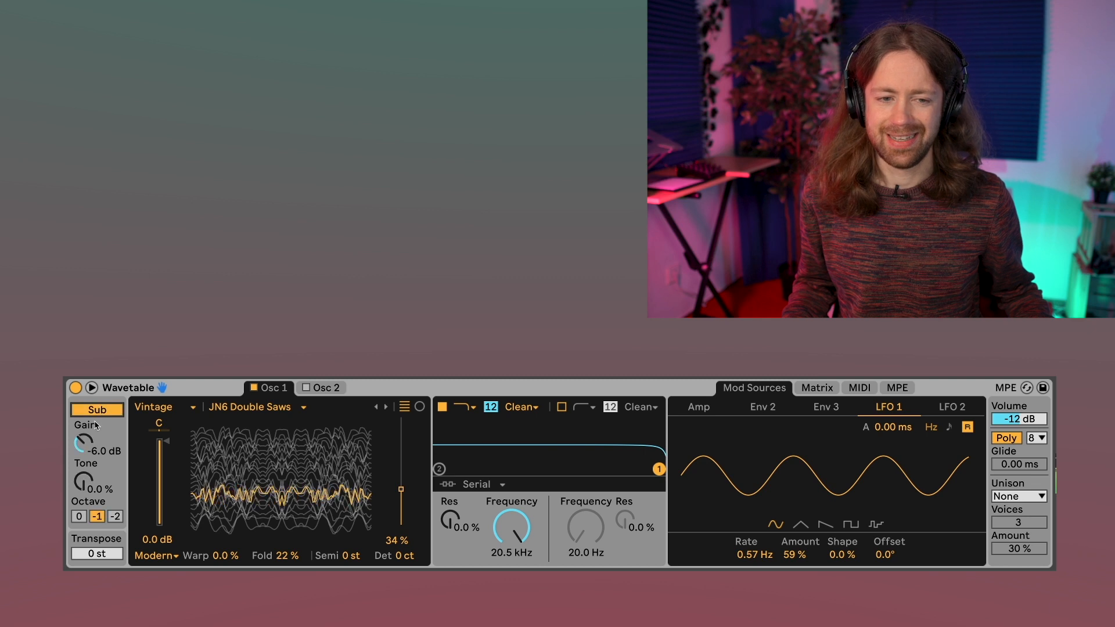
drag(83, 452, 83, 442)
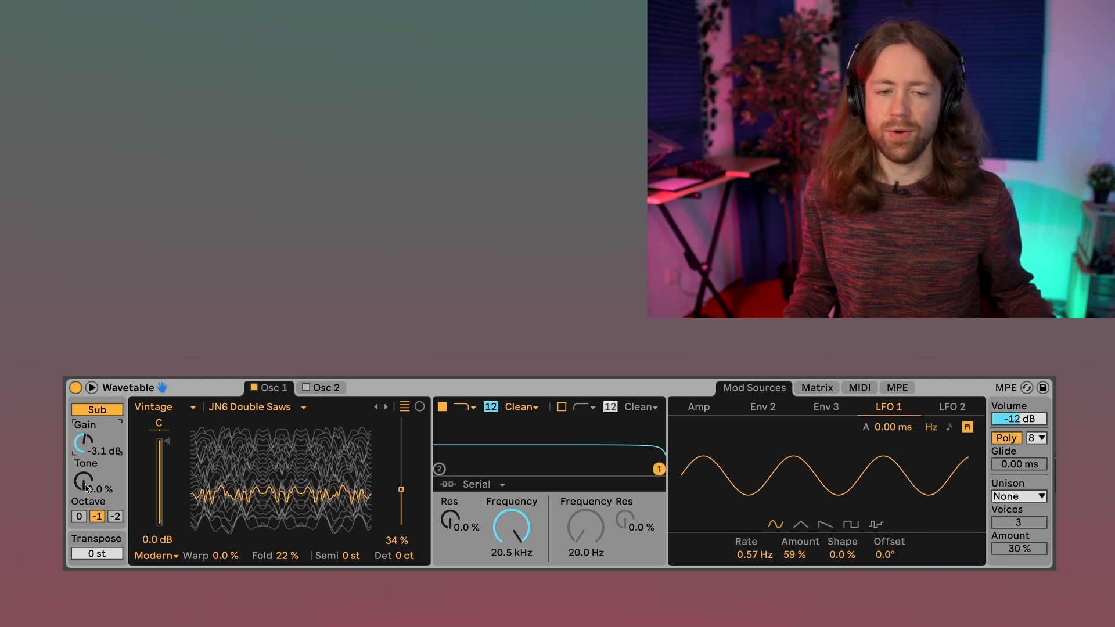
drag(83, 481, 83, 471)
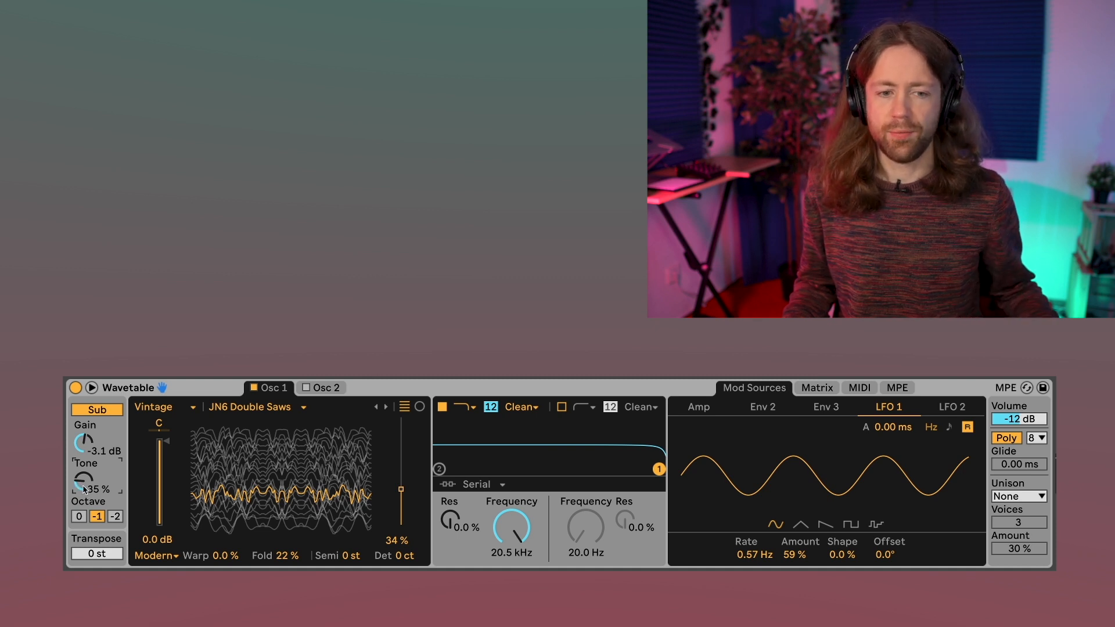
drag(80, 487, 81, 442)
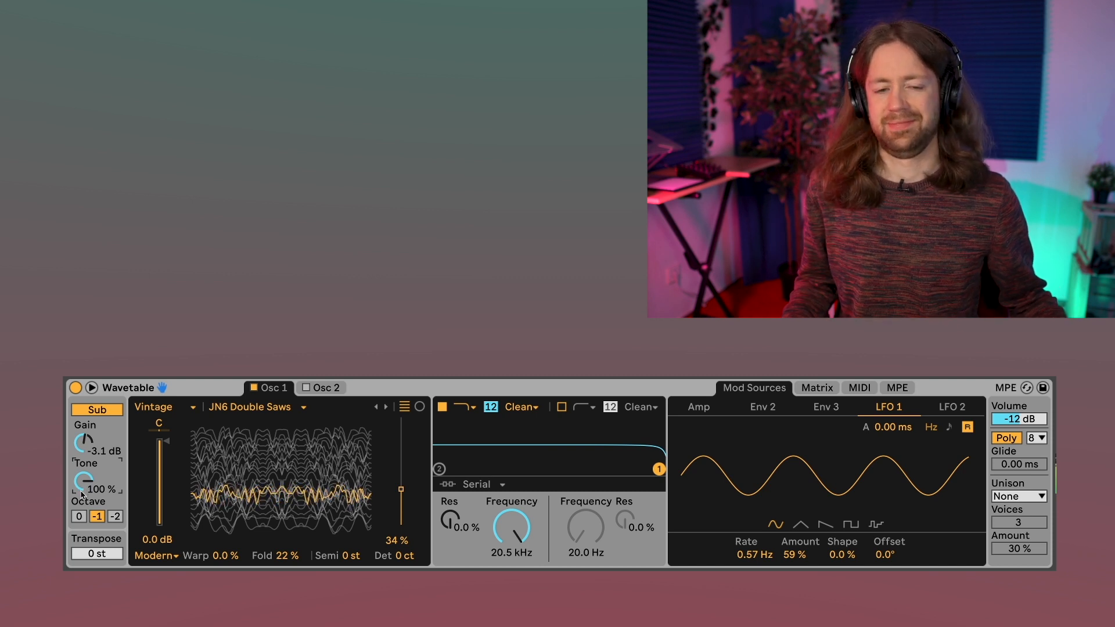
Step: Try other sub oscillator octaves and a synth transposition, then restore octave -1 and 0 st
click(80, 517)
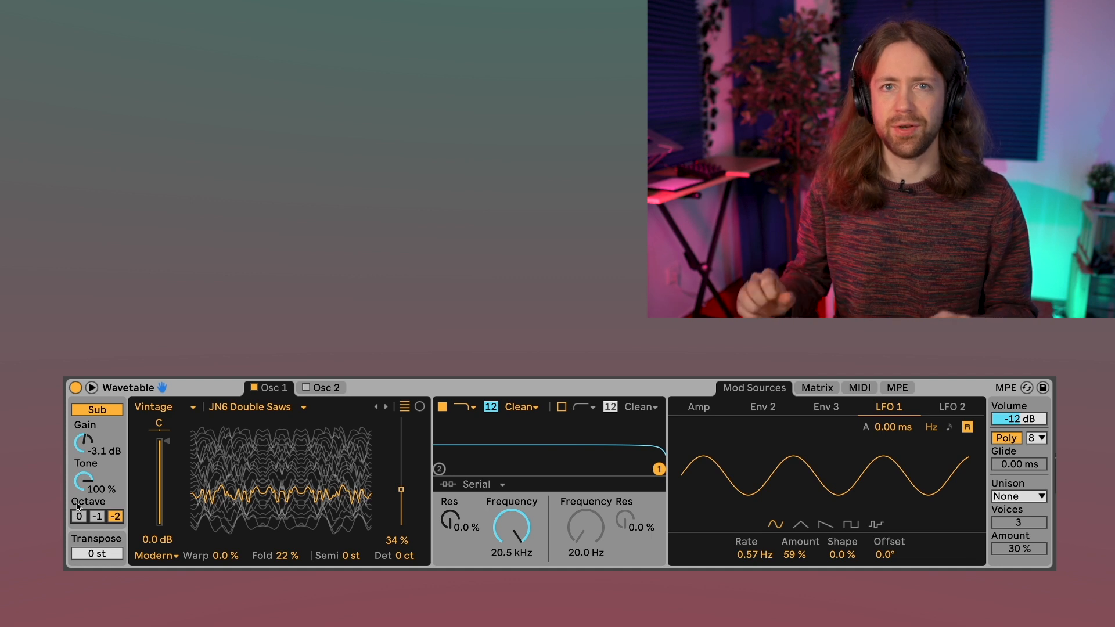
click(97, 516)
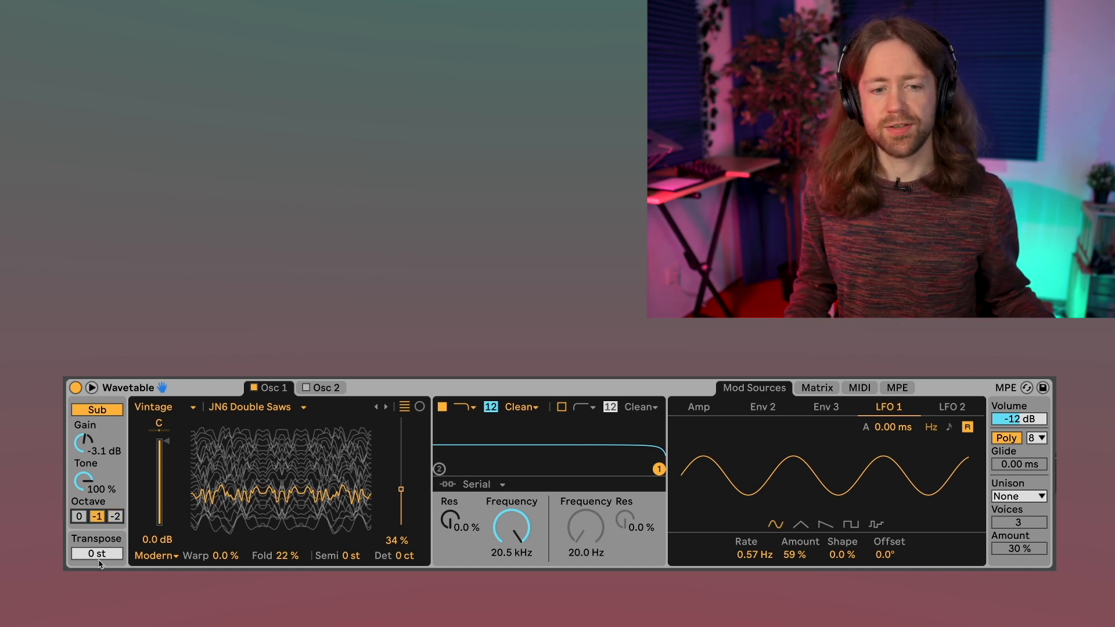
drag(100, 558, 100, 549)
double_click(99, 559)
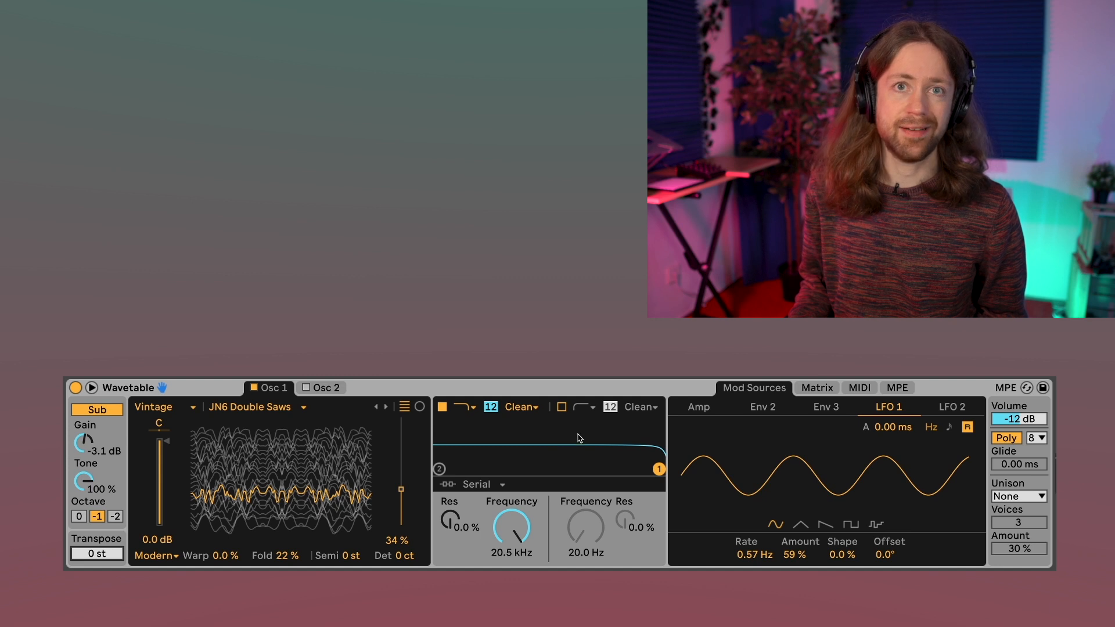
Step: Enable the second filter at 213 Hz and set the first filter's frequency to 3.33 kHz
click(562, 408)
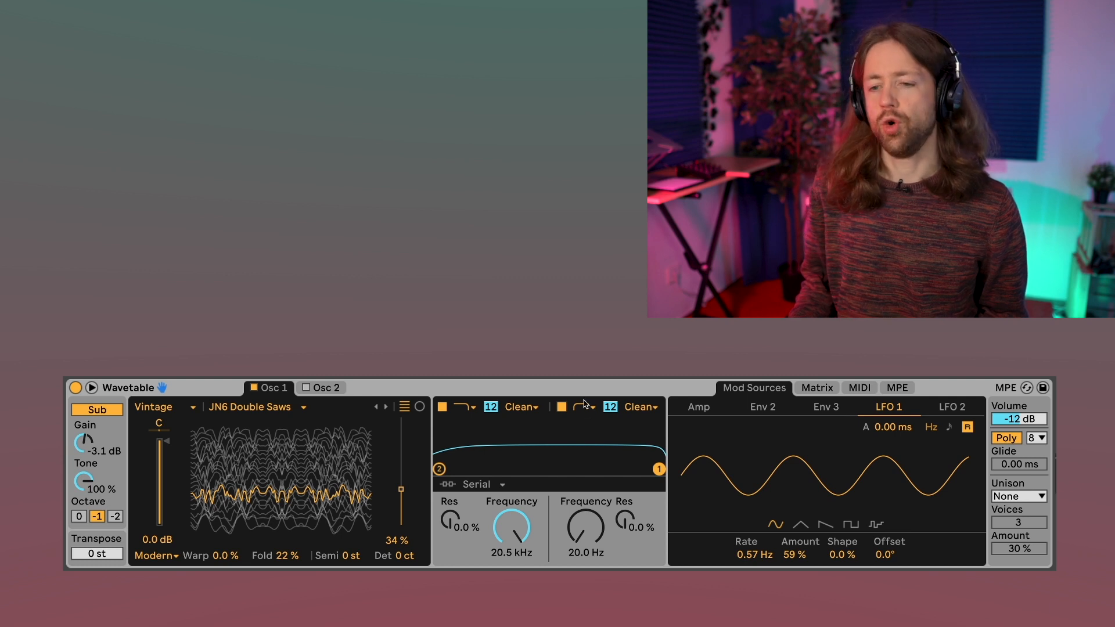
drag(556, 529, 513, 555)
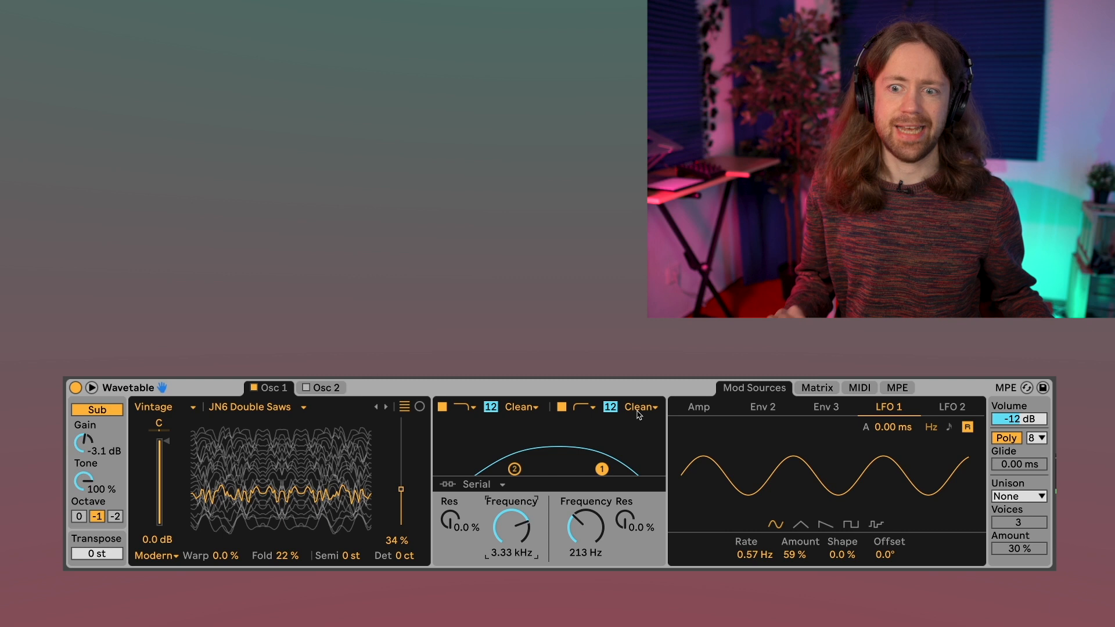
Step: Try the Parallel and Split filter routings, set filter 1 to 714 Hz and filter 2 to 1.72 kHz, and return to Serial routing
click(481, 485)
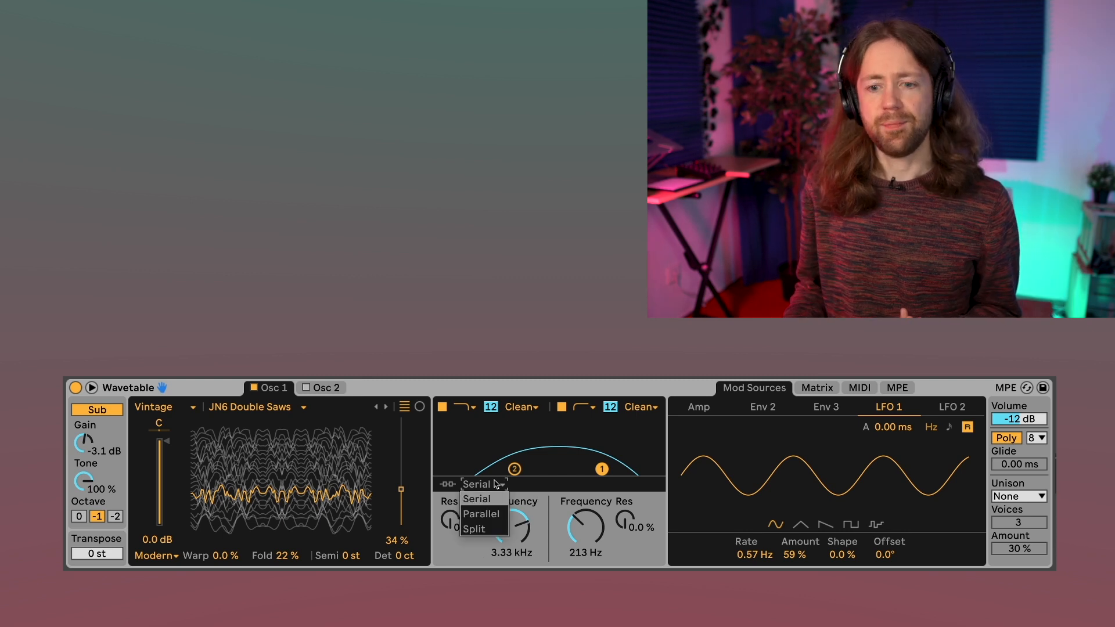
click(503, 508)
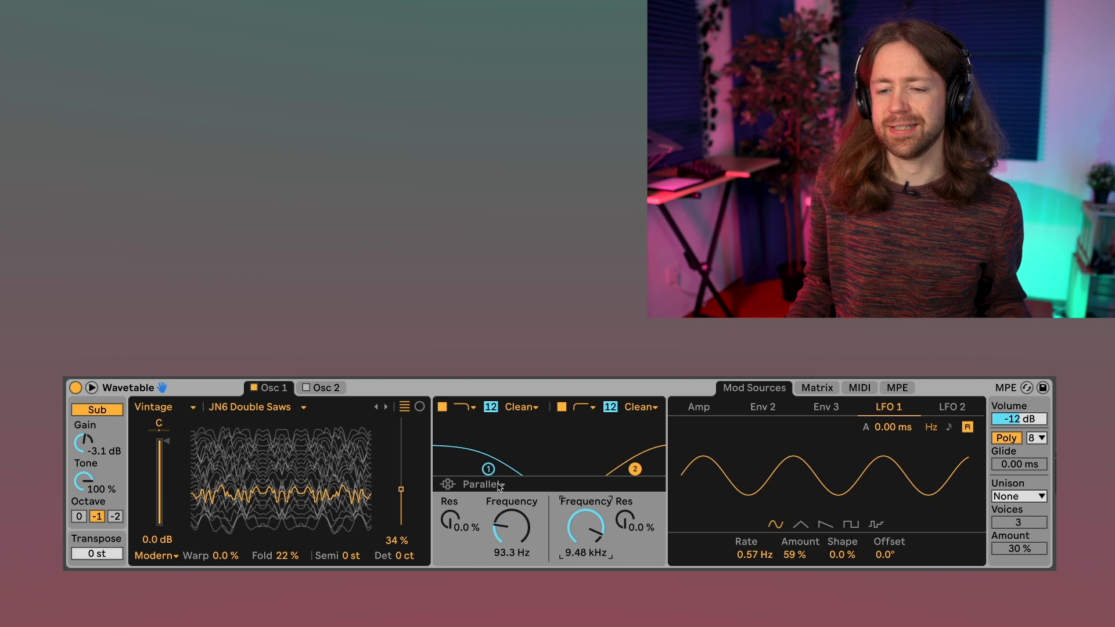
drag(519, 527, 519, 531)
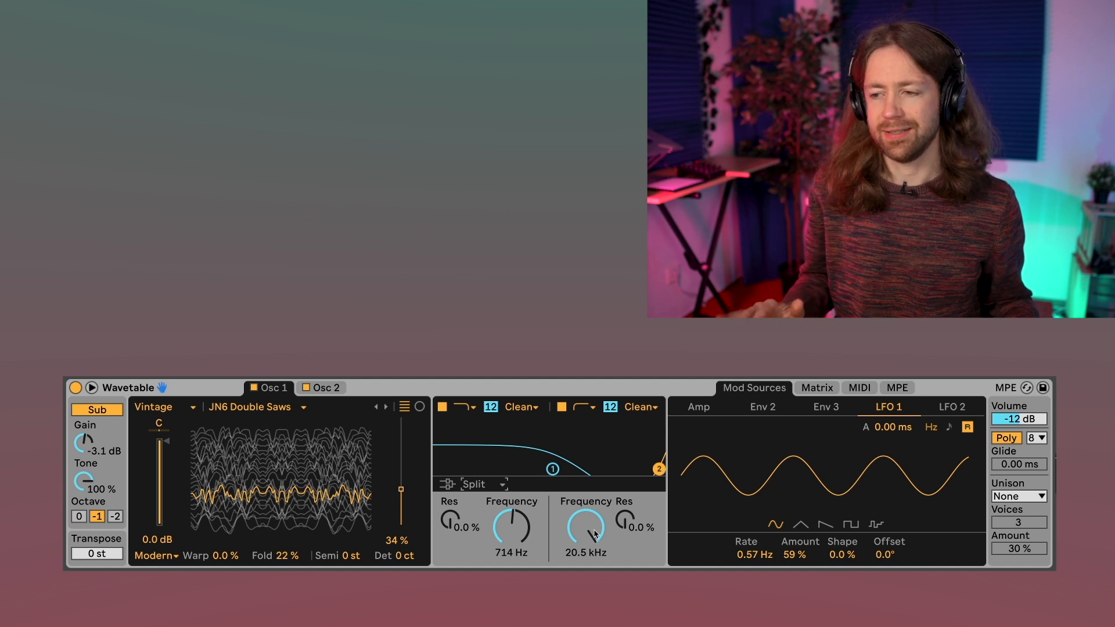
drag(584, 540, 584, 592)
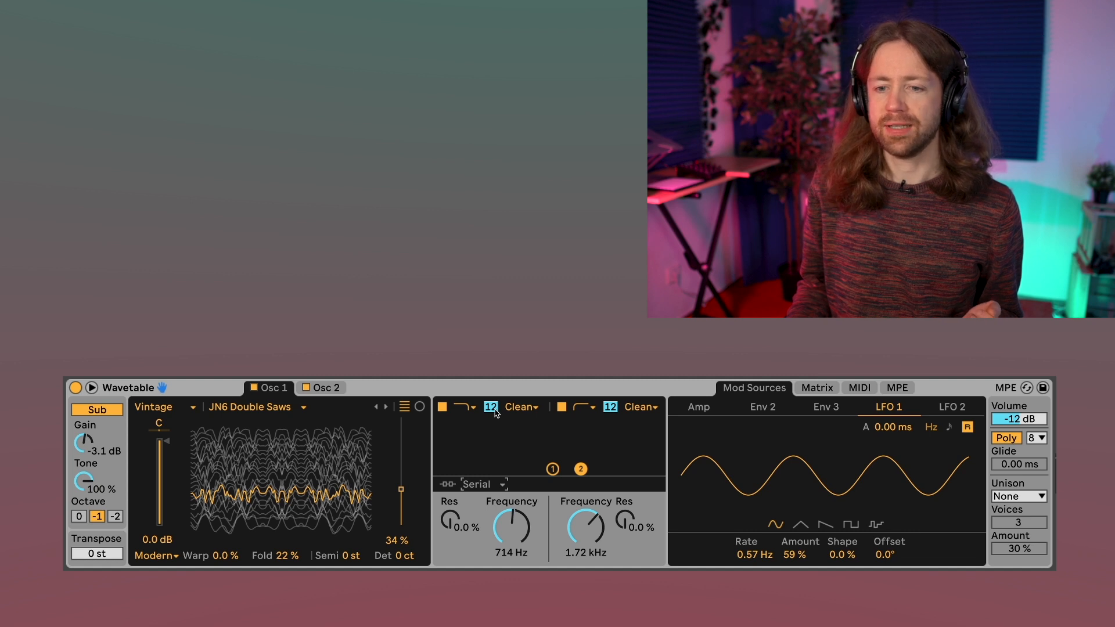
Step: Lower filter 2 to 20.0 Hz and switch it off, and set filter 1 to 606 Hz with the 24 dB slope after comparing with 12
click(490, 408)
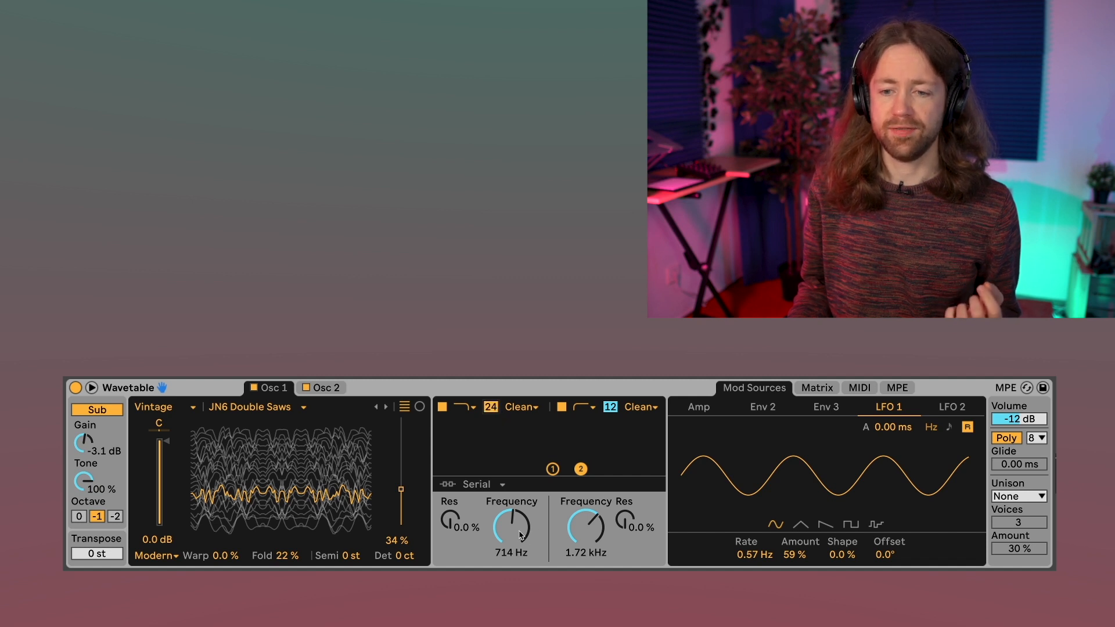
drag(585, 536, 585, 575)
click(562, 407)
drag(532, 497, 529, 488)
click(491, 408)
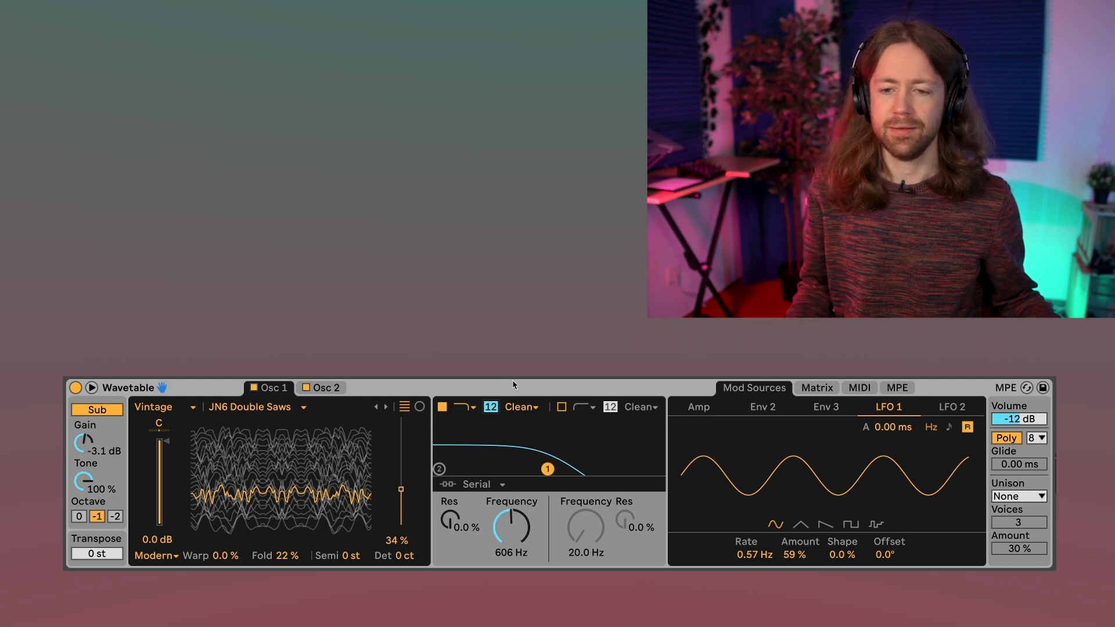
click(491, 408)
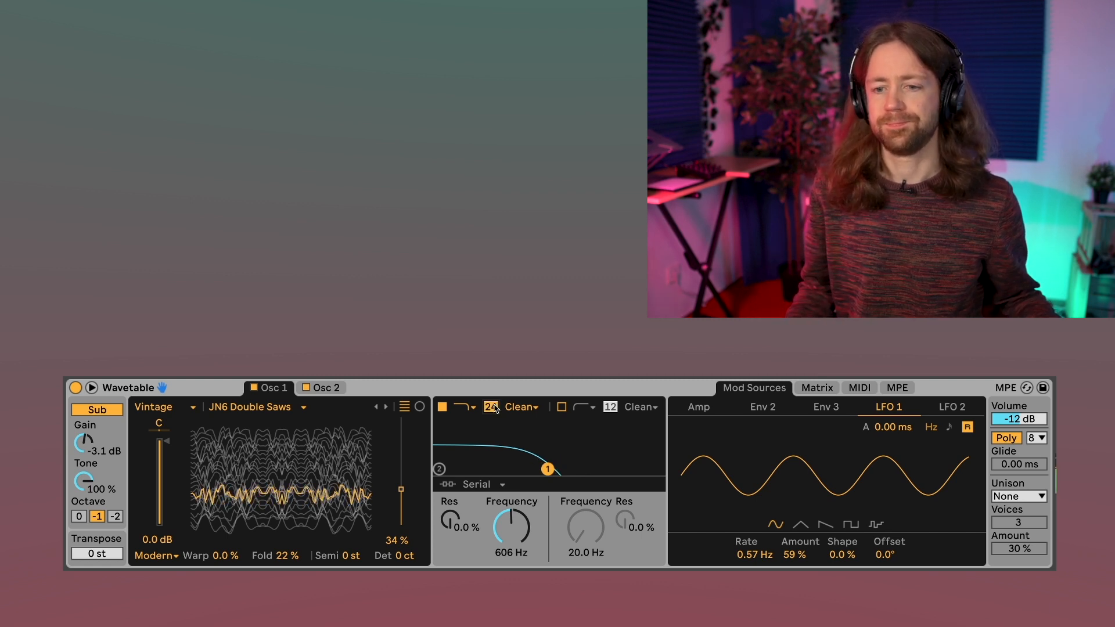
Step: Try the PRD circuit type with added drive on filter 1, and raise the filter's frequency to 6.11 kHz
click(535, 408)
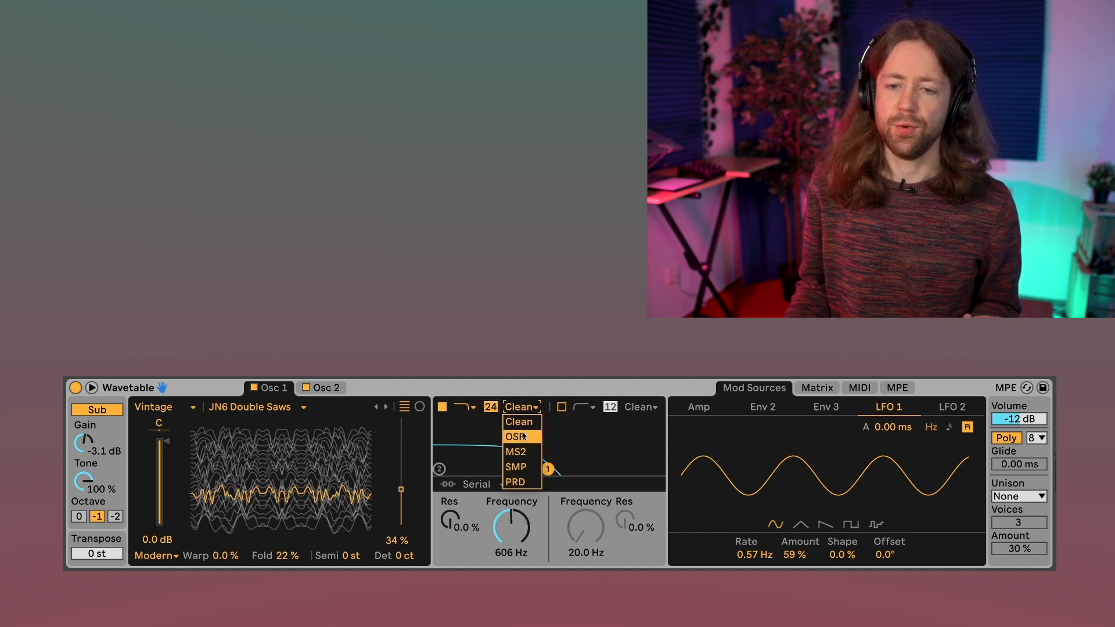
click(515, 485)
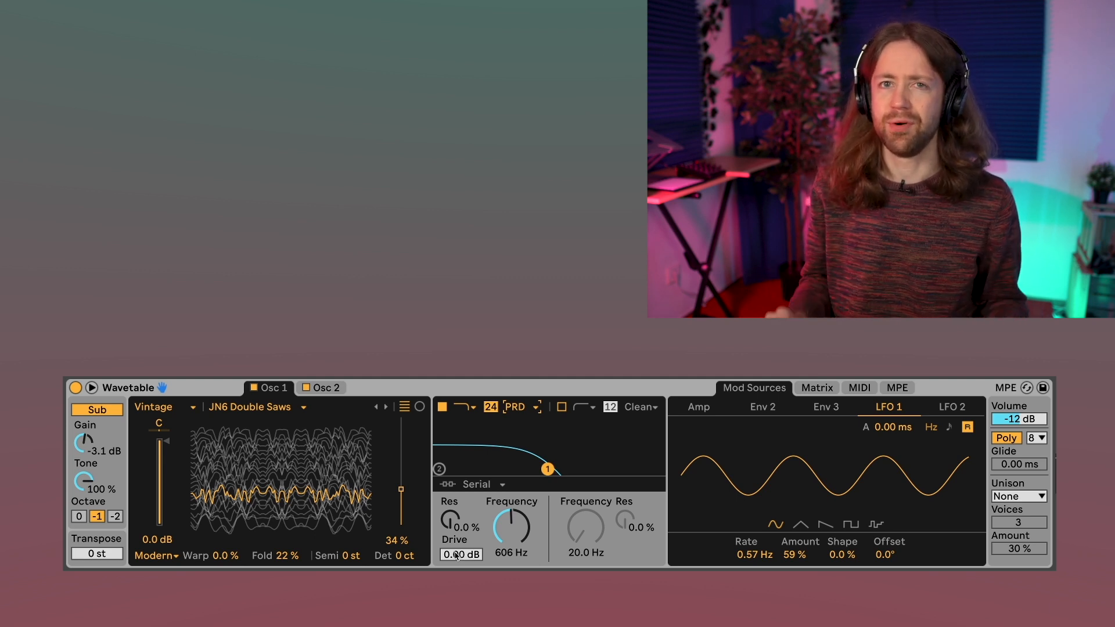
drag(454, 555, 453, 459)
drag(518, 531, 518, 511)
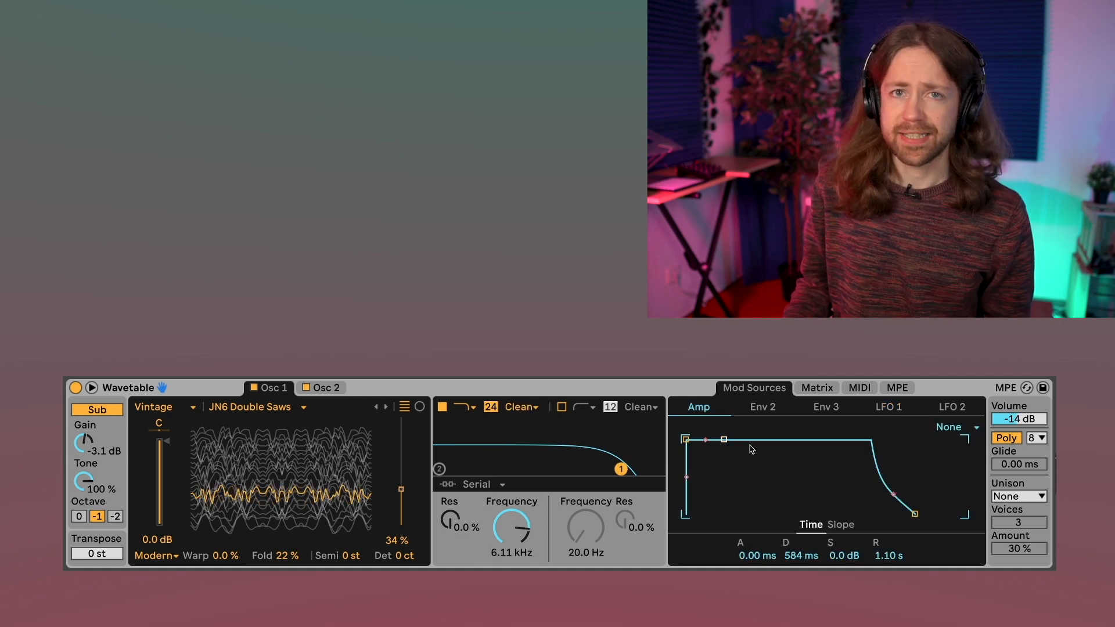
Step: Shape the amp envelope with 1.25 s attack, 1.15 s decay and -20 dB sustain, and bend its release and attack curves
drag(686, 439, 709, 492)
mouse_move(770, 439)
mouse_down()
mouse_move(777, 491)
mouse_move(756, 456)
mouse_up()
drag(894, 508, 893, 507)
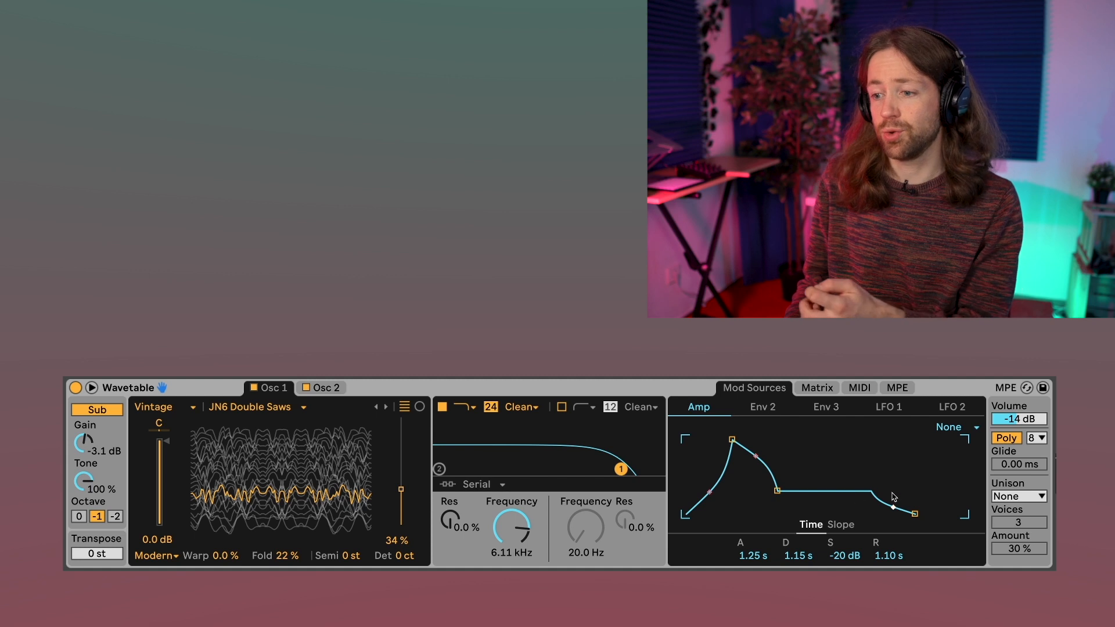
drag(894, 507, 893, 497)
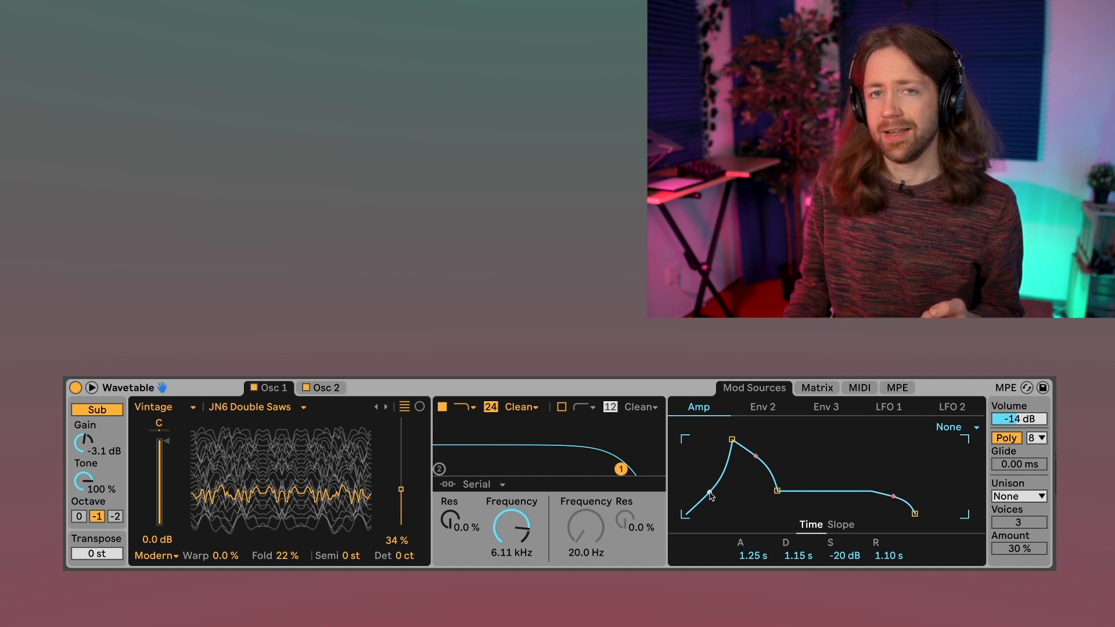
drag(711, 496, 712, 511)
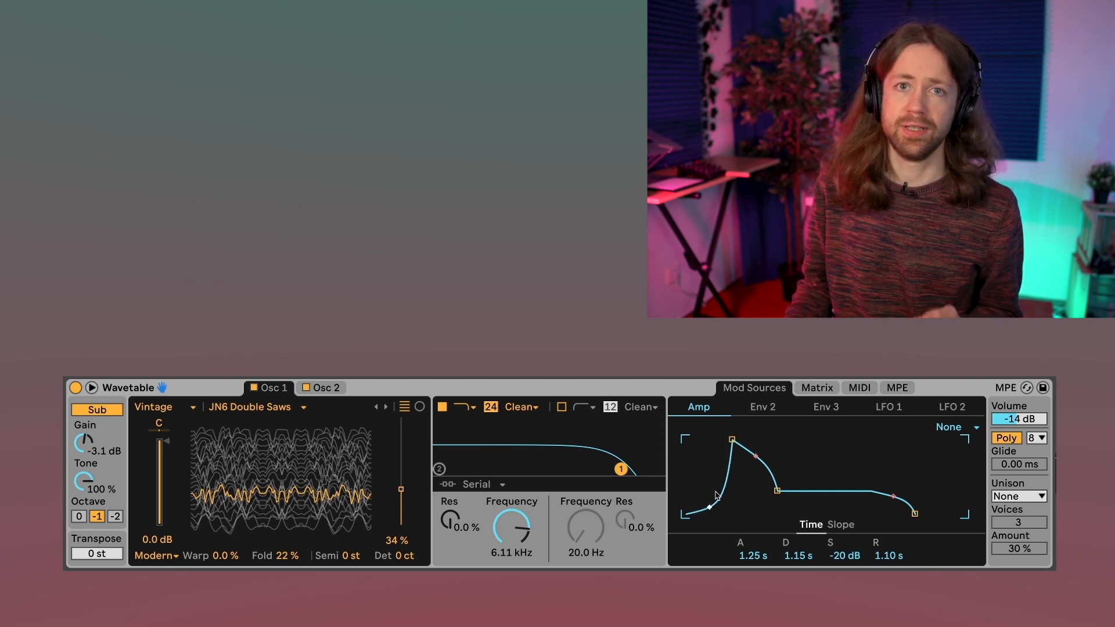
Step: Set the amp envelope to Trigger mode with 0.00 ms attack, 111 ms decay and 0.0 dB sustain
click(977, 427)
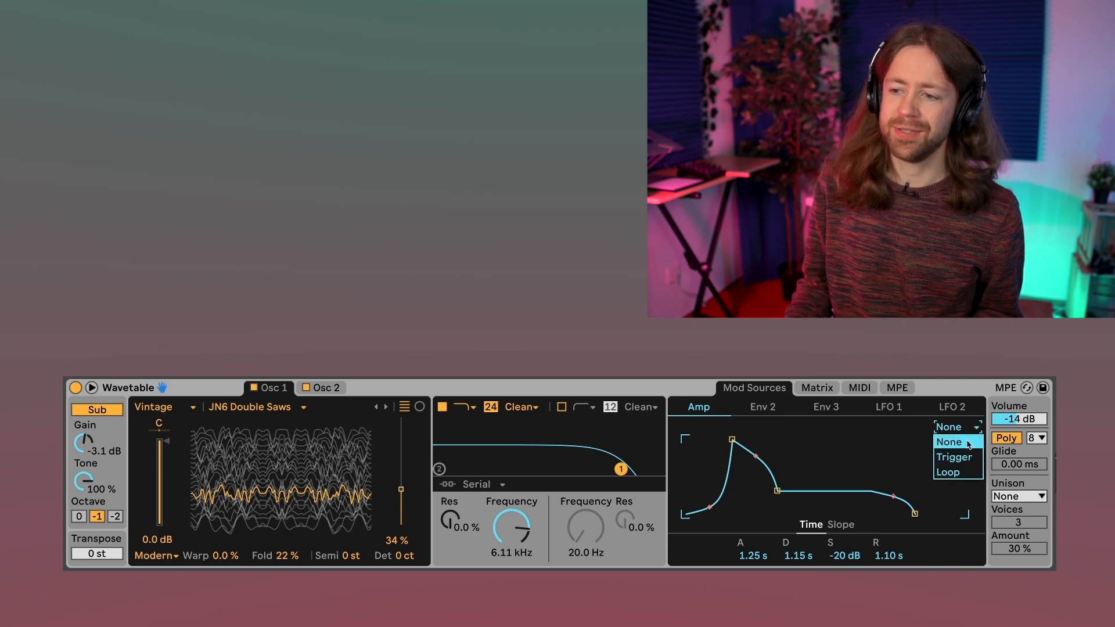
click(954, 458)
drag(732, 440, 712, 491)
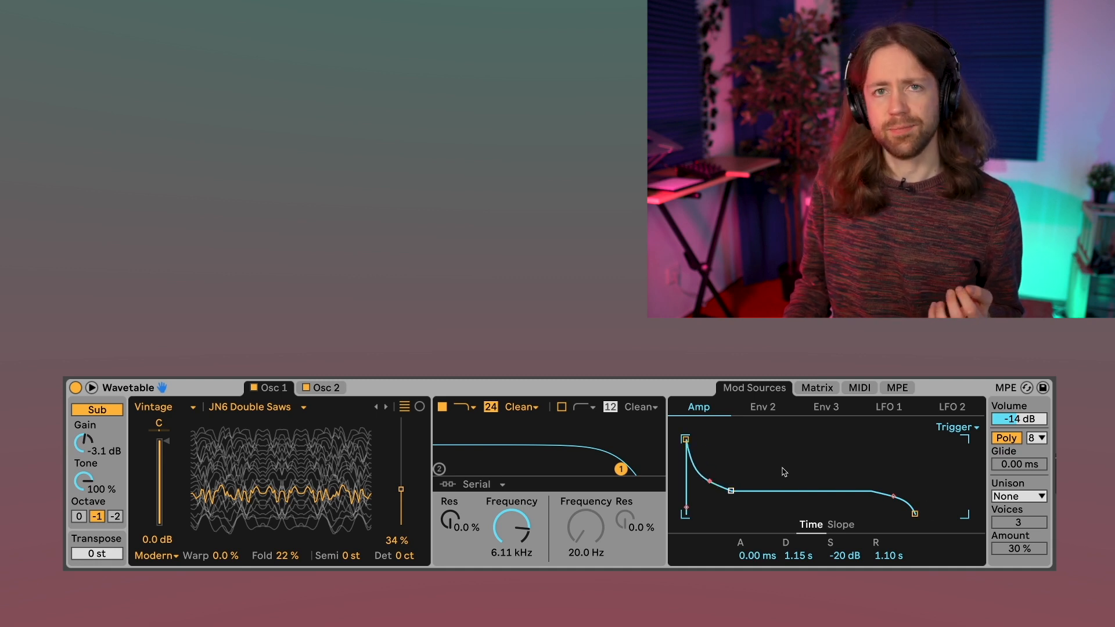
drag(729, 494, 711, 439)
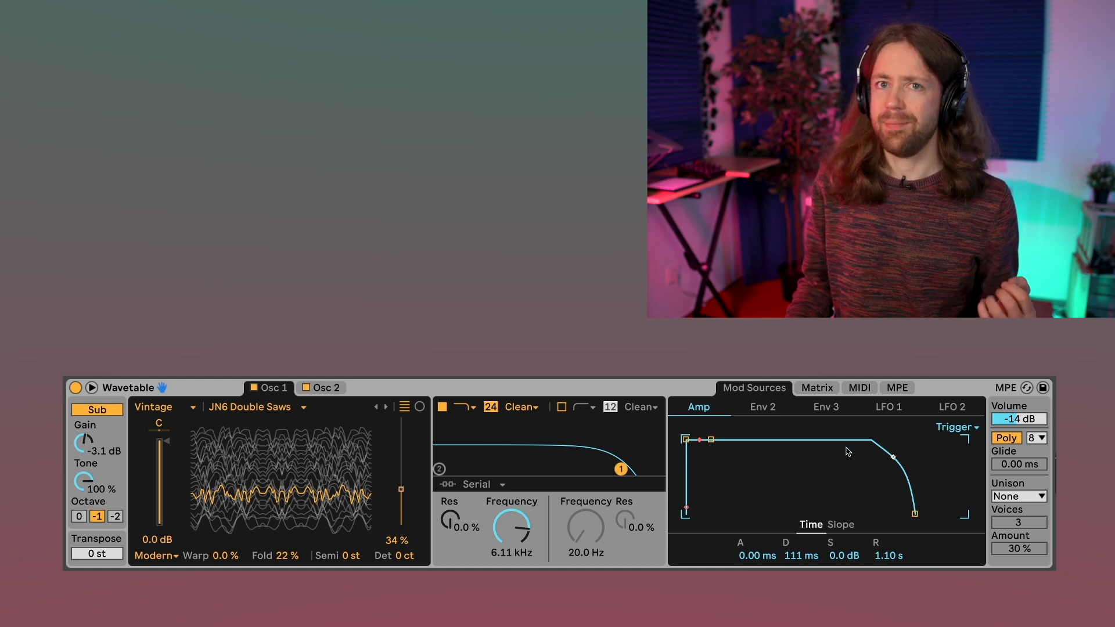
Step: Set the amp envelope to Loop mode with -inf dB sustain, 22.3 ms decay and 101 ms release
click(956, 428)
click(954, 433)
click(954, 434)
click(954, 471)
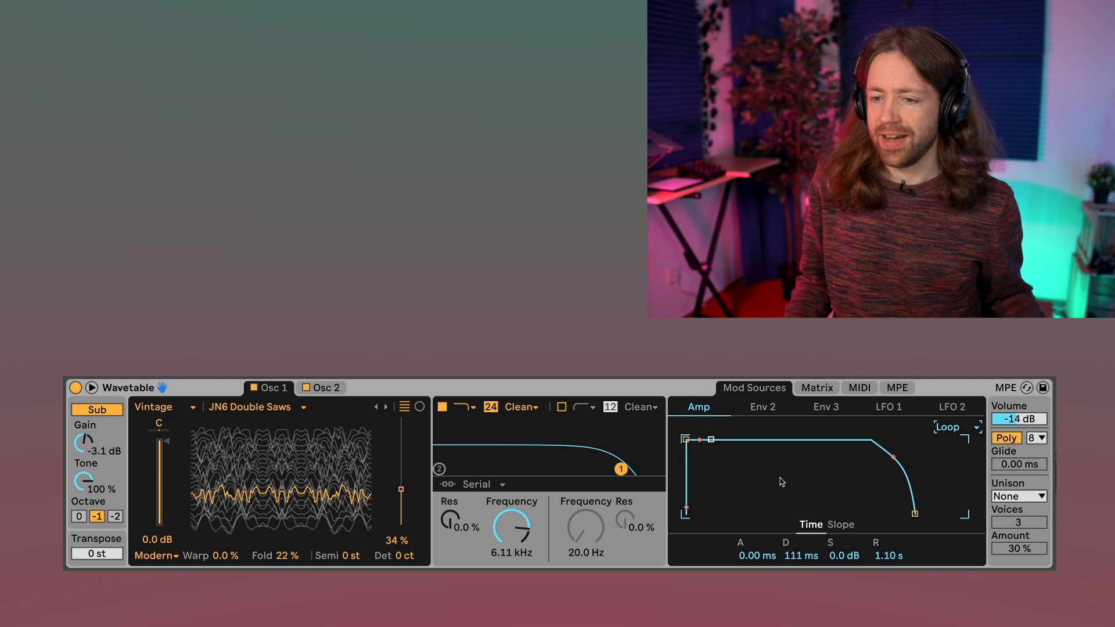
drag(711, 441, 707, 514)
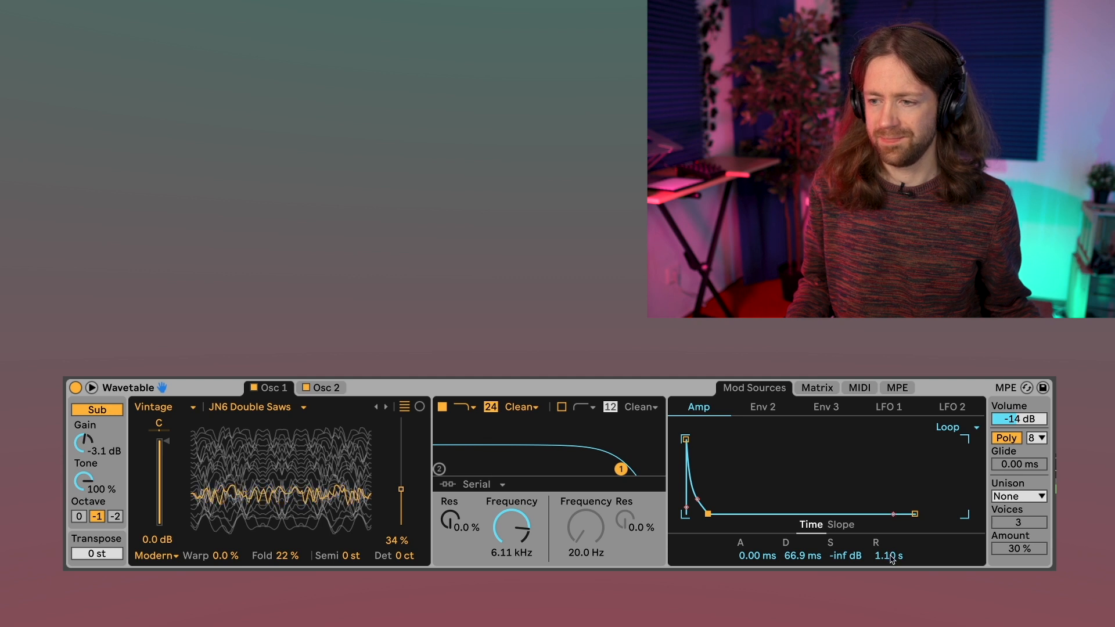
click(803, 556)
drag(803, 556, 803, 580)
drag(890, 556, 890, 590)
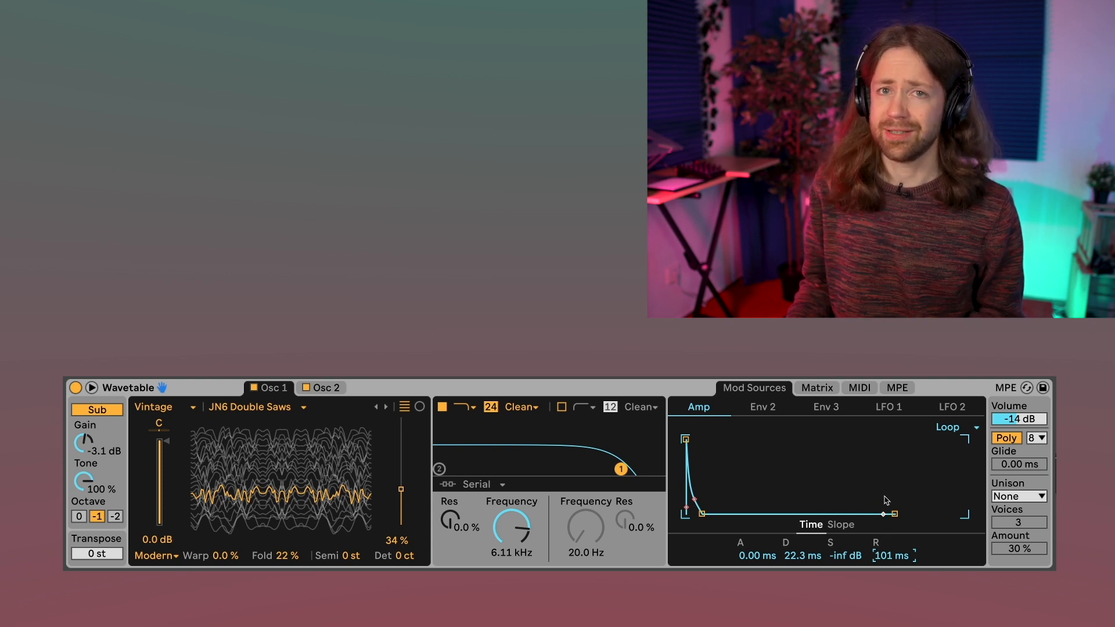
Step: View envelopes 2 and 3, try other LFO 1 phase offsets such as 129°, and reset the offset to 0.0°
click(774, 413)
click(838, 413)
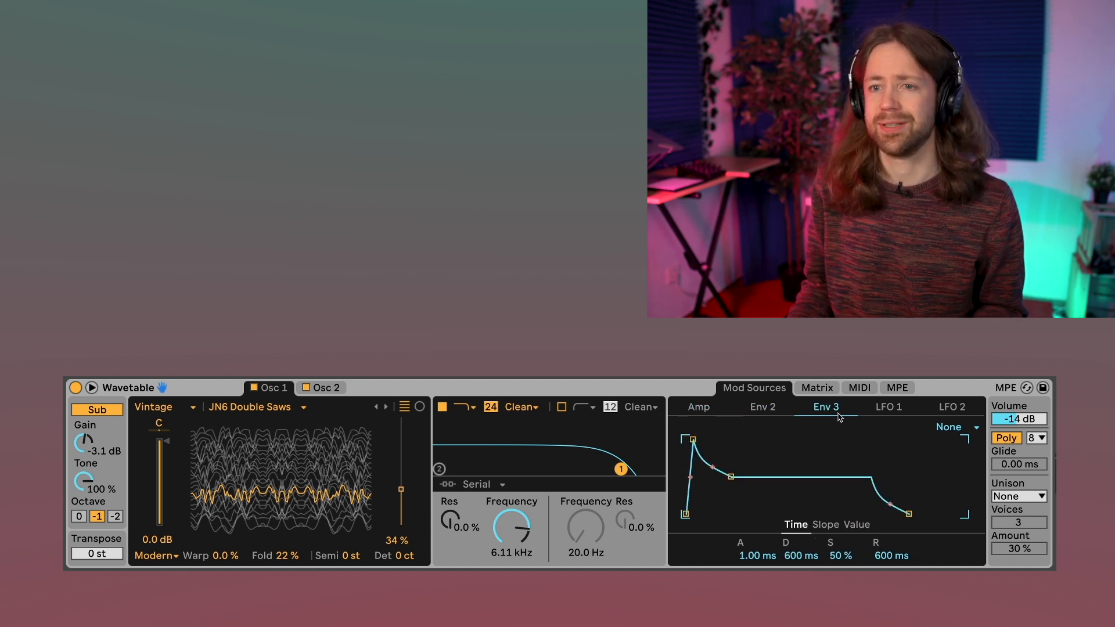
click(876, 408)
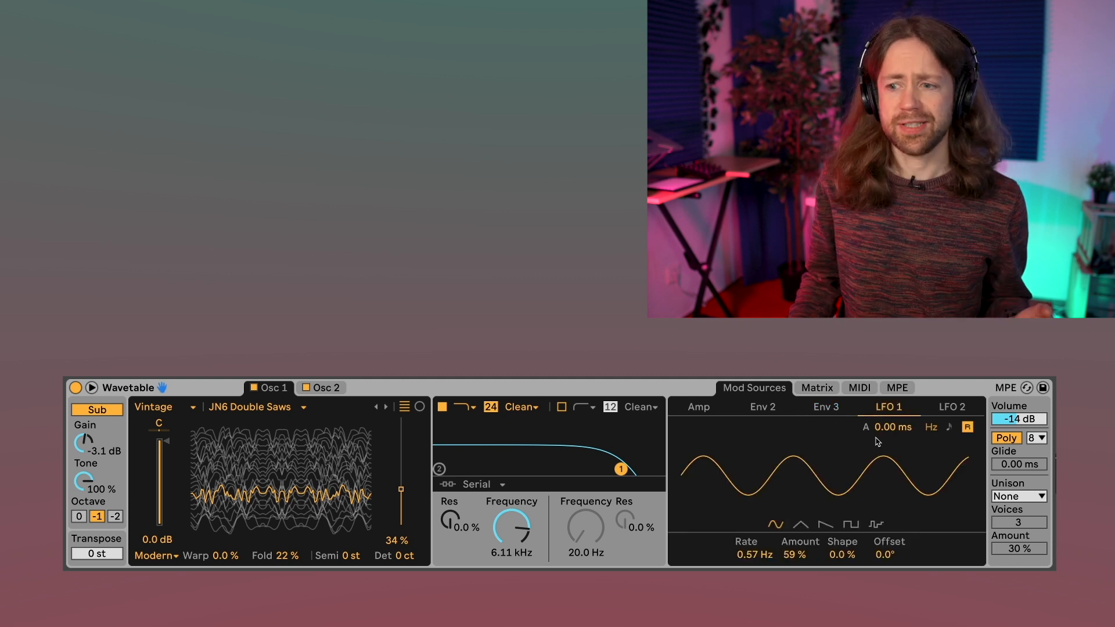
mouse_move(888, 559)
mouse_down()
mouse_move(889, 543)
mouse_move(888, 559)
mouse_up()
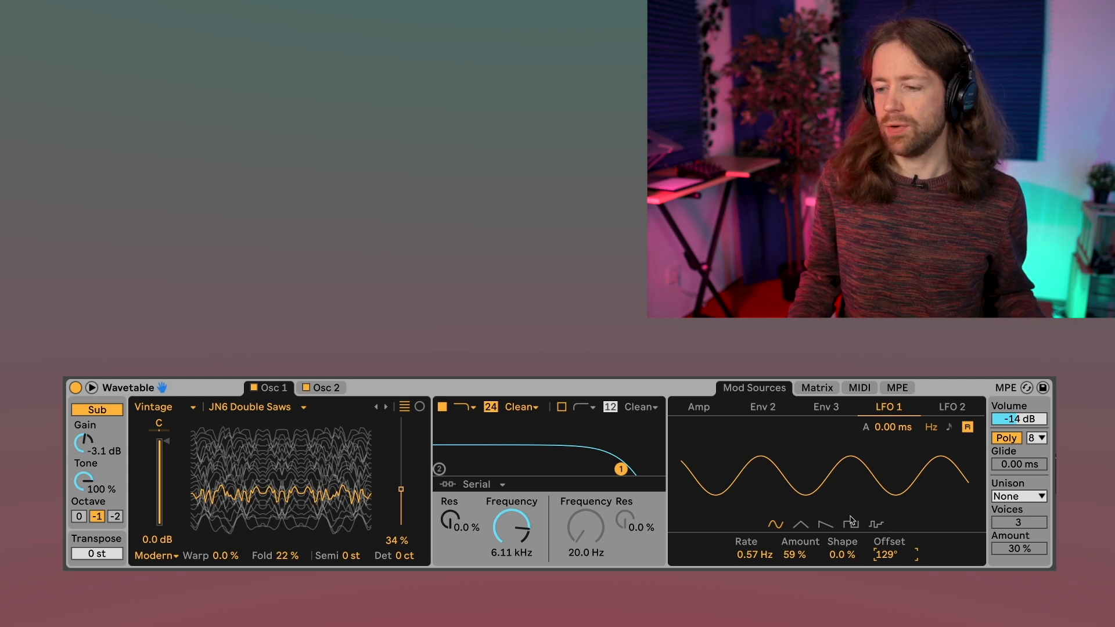
drag(888, 555, 888, 485)
drag(880, 553, 880, 561)
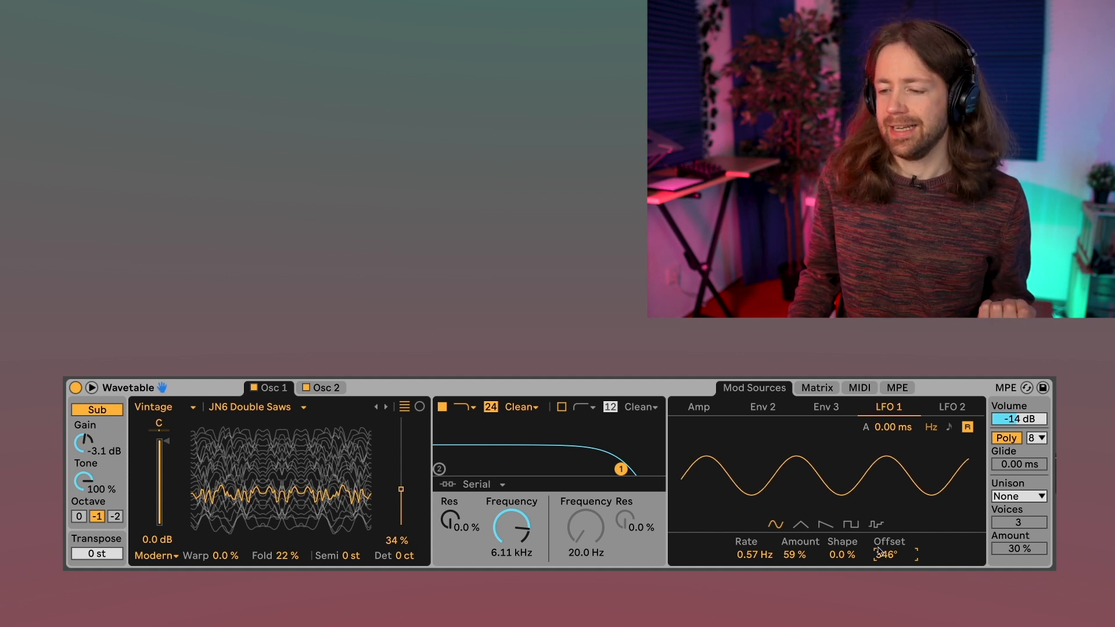
key(Delete)
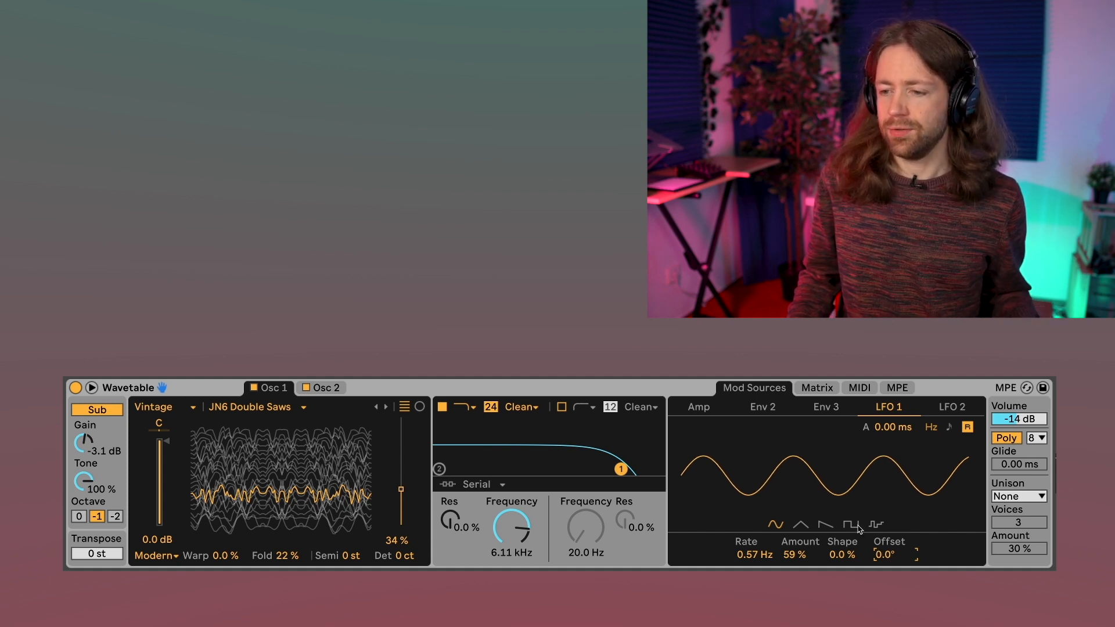
Step: Give LFO 1 the random stepped waveform, modulate Amp Release with it by 25 in the matrix, and adjust the LFO rate
click(877, 525)
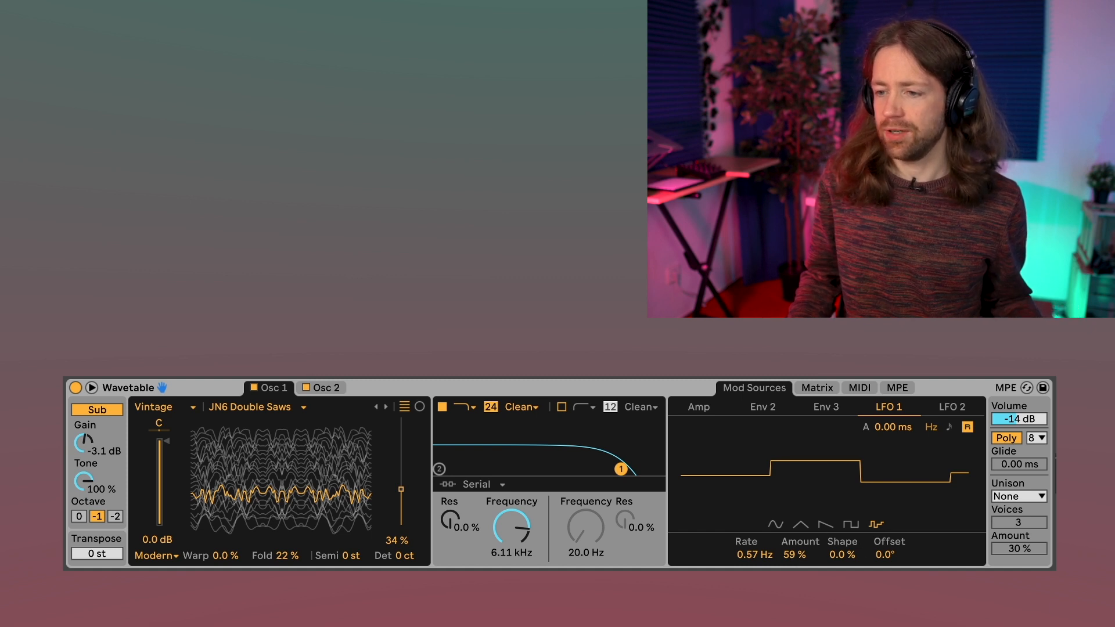
click(838, 387)
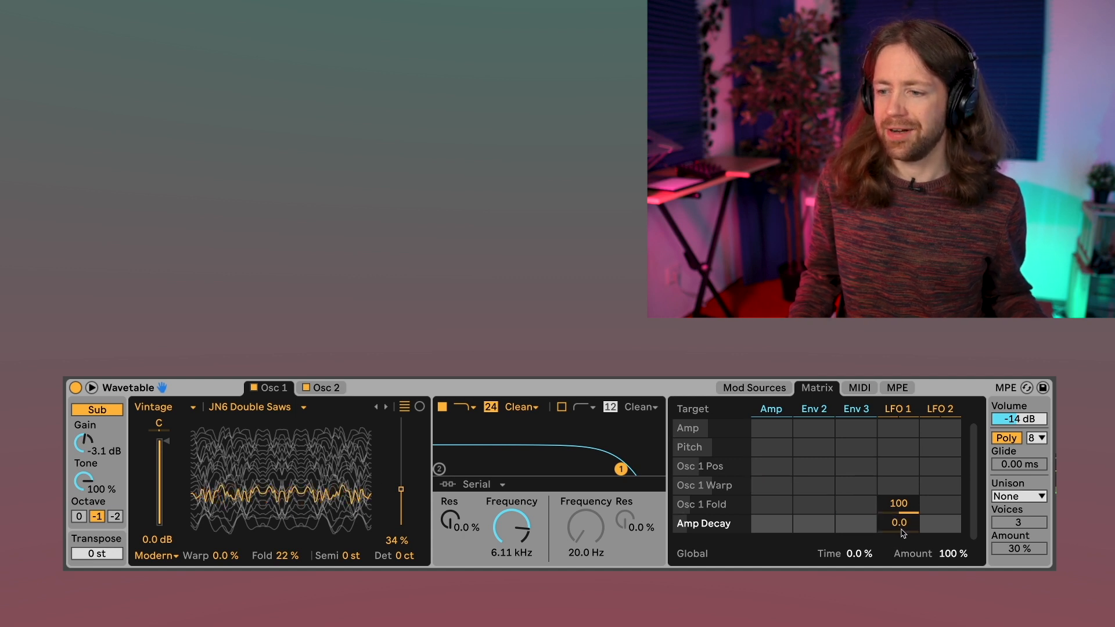
click(822, 412)
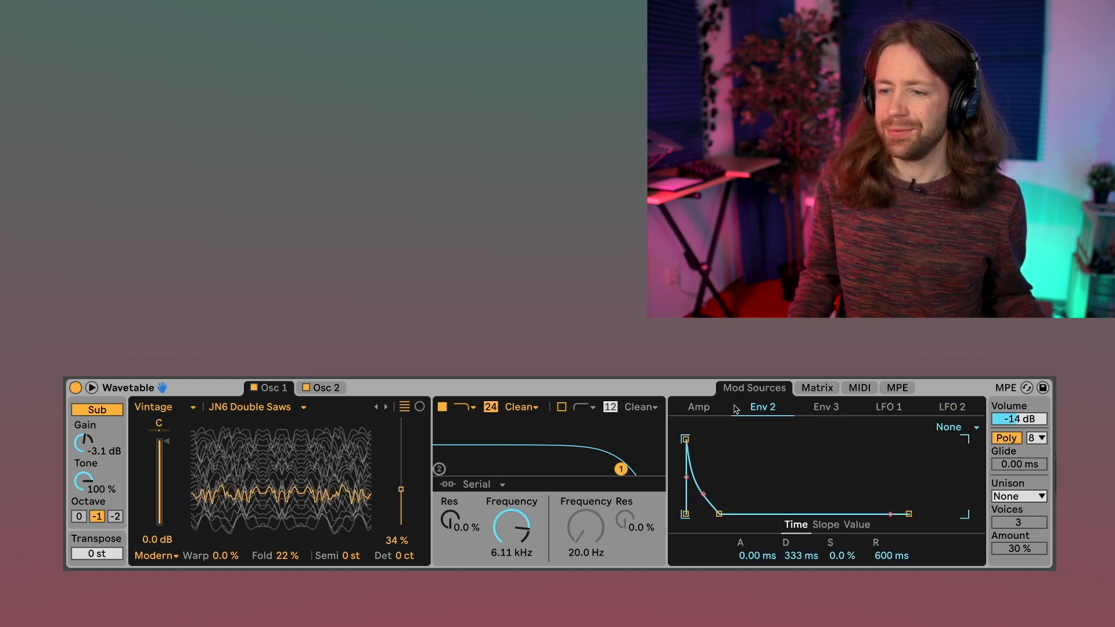
click(700, 408)
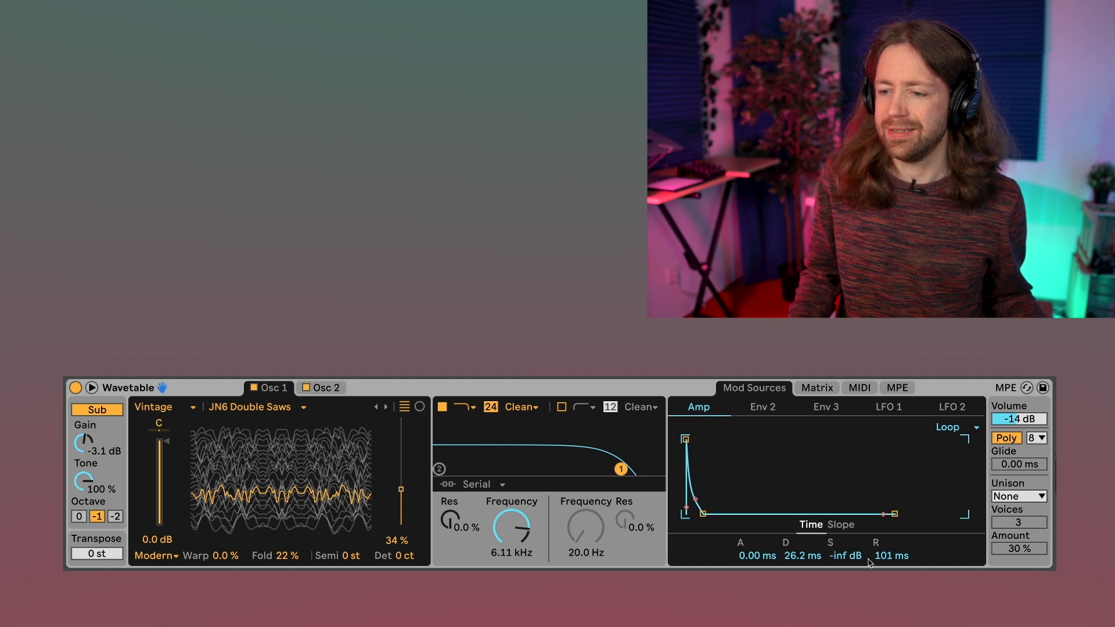
click(832, 390)
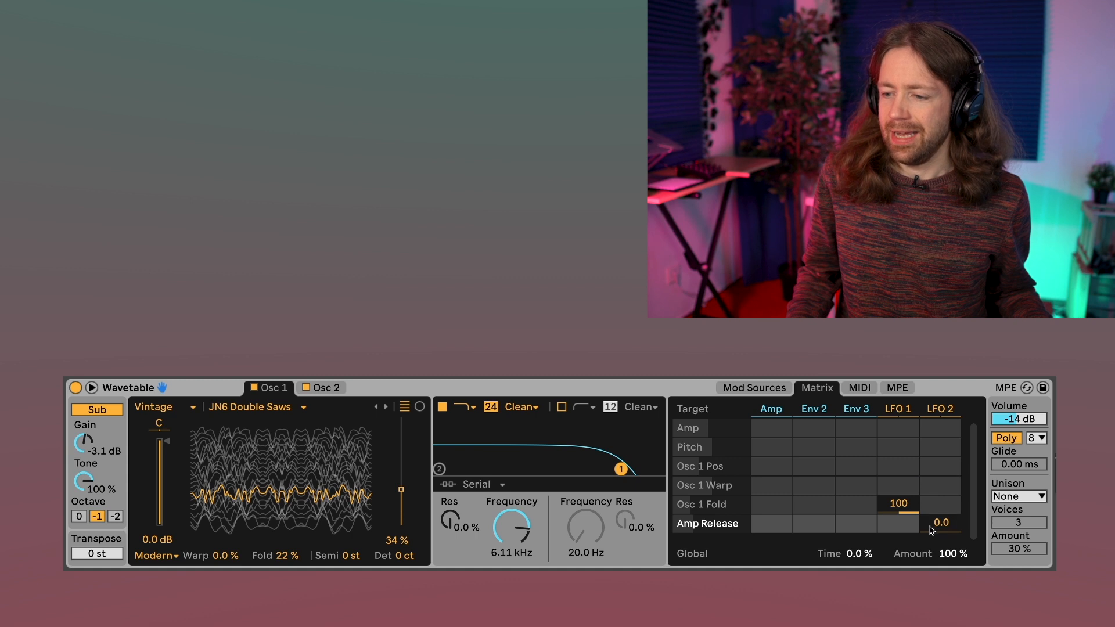
mouse_move(899, 524)
mouse_down()
mouse_move(899, 494)
mouse_move(899, 519)
mouse_up()
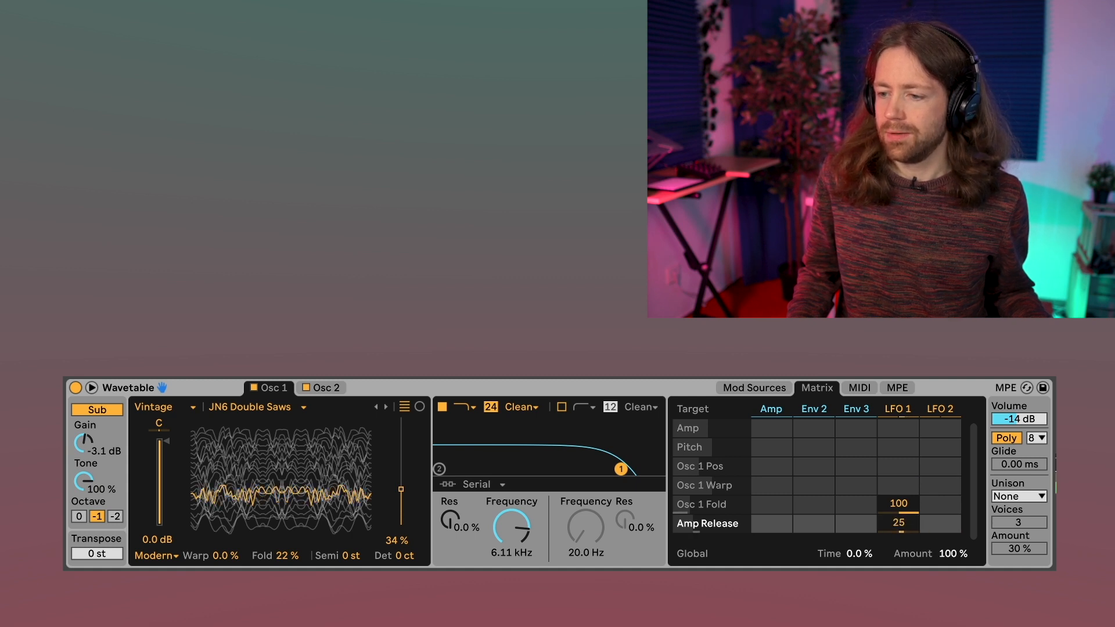
click(898, 410)
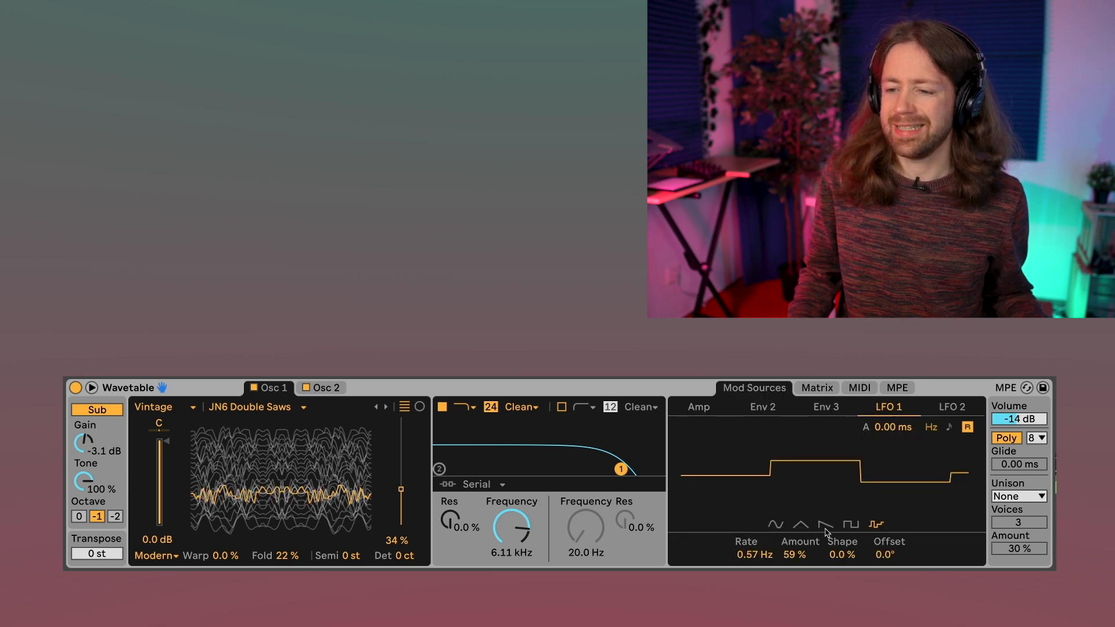
mouse_move(770, 556)
mouse_down()
mouse_move(770, 521)
mouse_move(755, 543)
mouse_move(755, 529)
mouse_move(760, 561)
mouse_up()
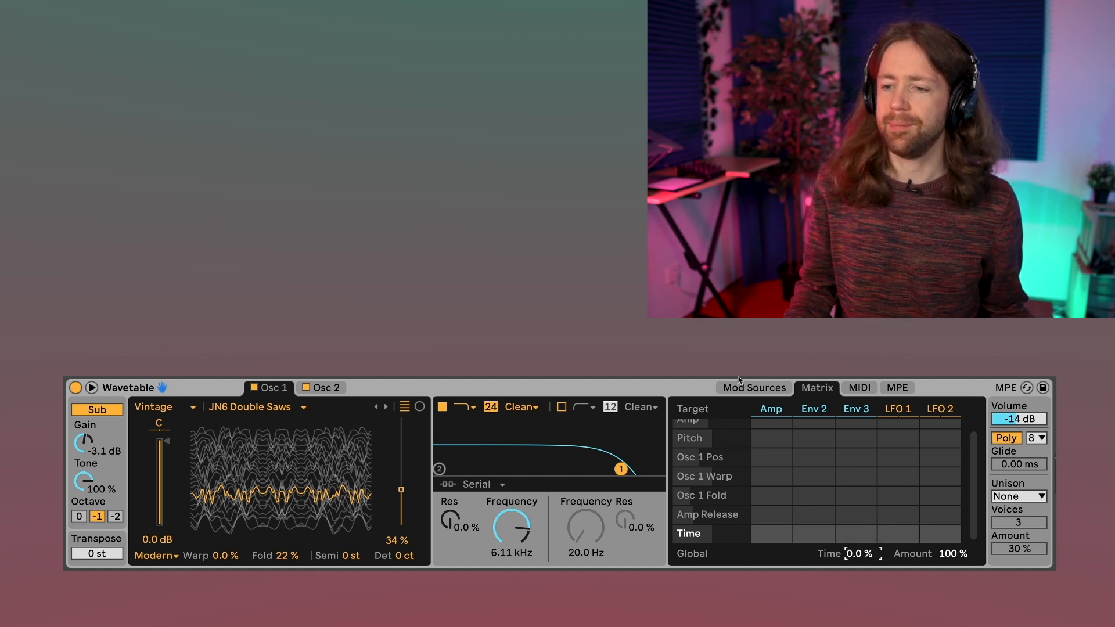
Step: Check the amp envelope's times and set the modulation matrix's global Time to 100 %
click(771, 410)
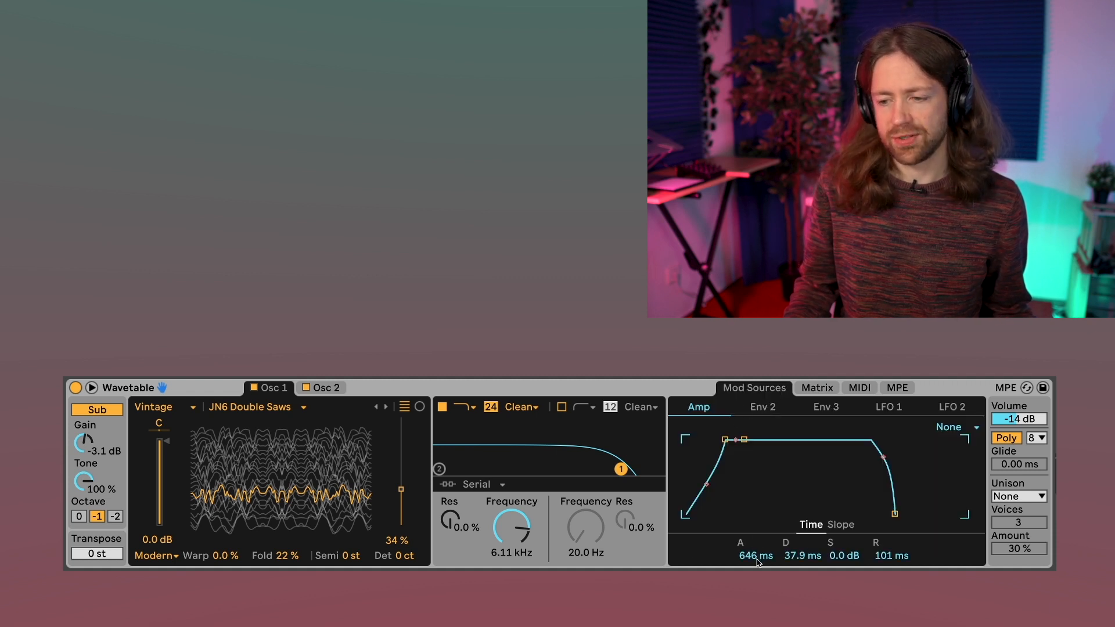
click(817, 391)
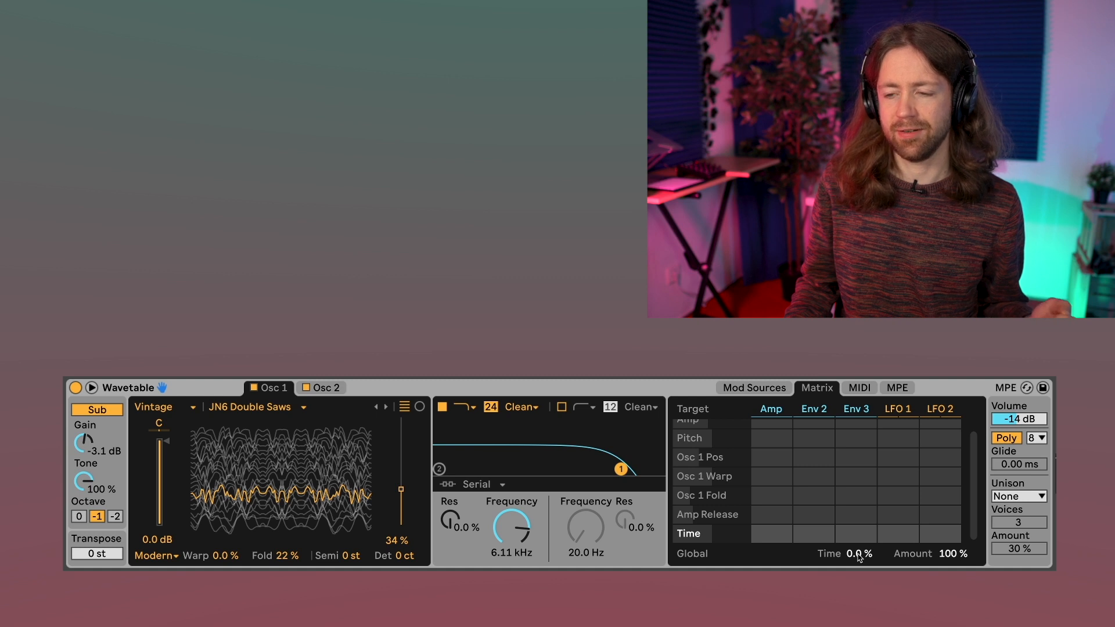
drag(860, 557, 861, 512)
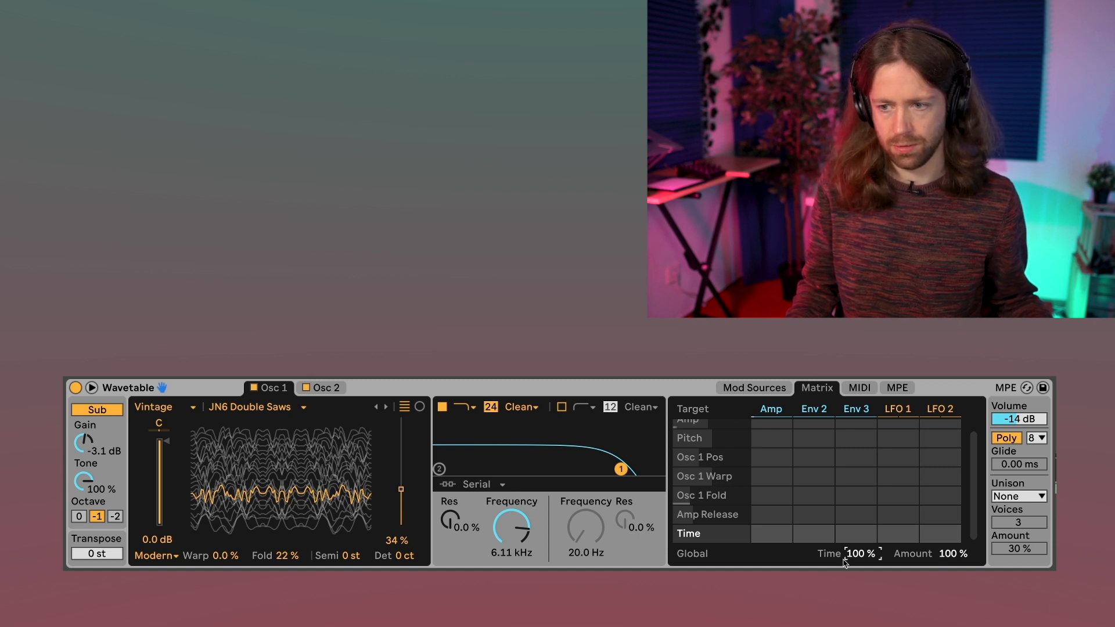
Step: Bend the amp envelope's release curve inward and lengthen the release to 3.54 s
click(768, 388)
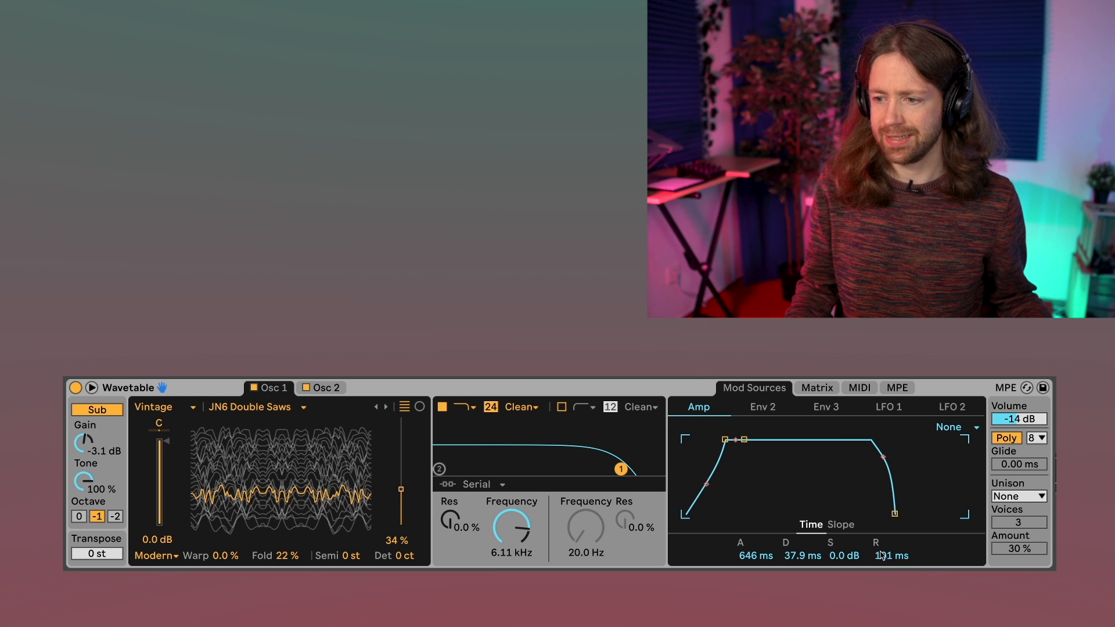
drag(884, 458, 883, 492)
drag(880, 543, 882, 528)
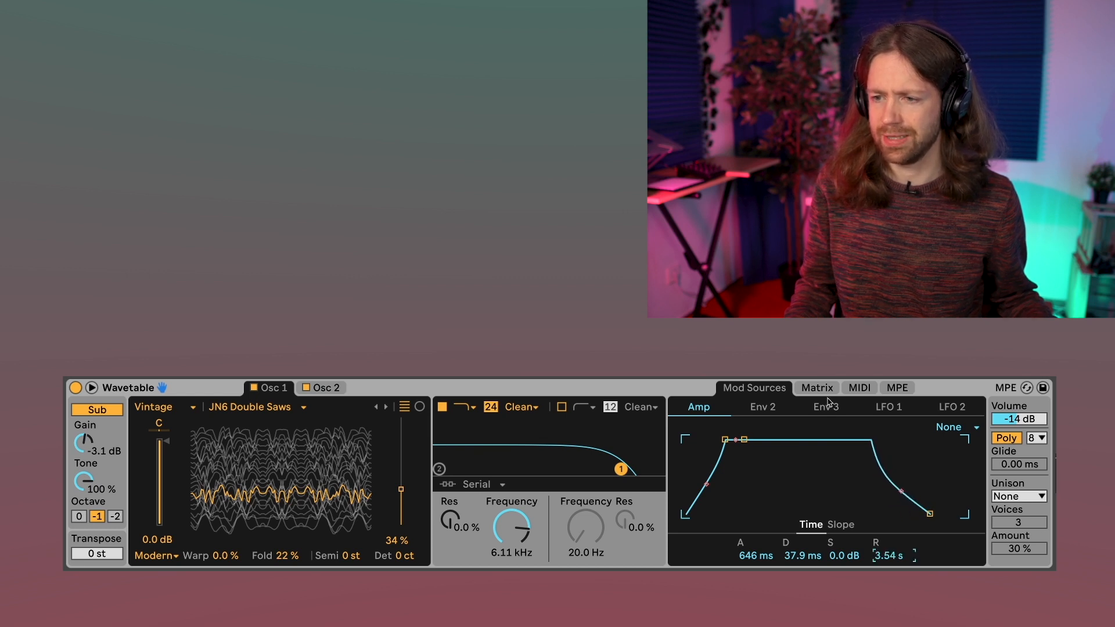
Step: Reset the matrix's global Time to 0.0 %, compare lower and higher settings, and return it to 100 %
click(822, 389)
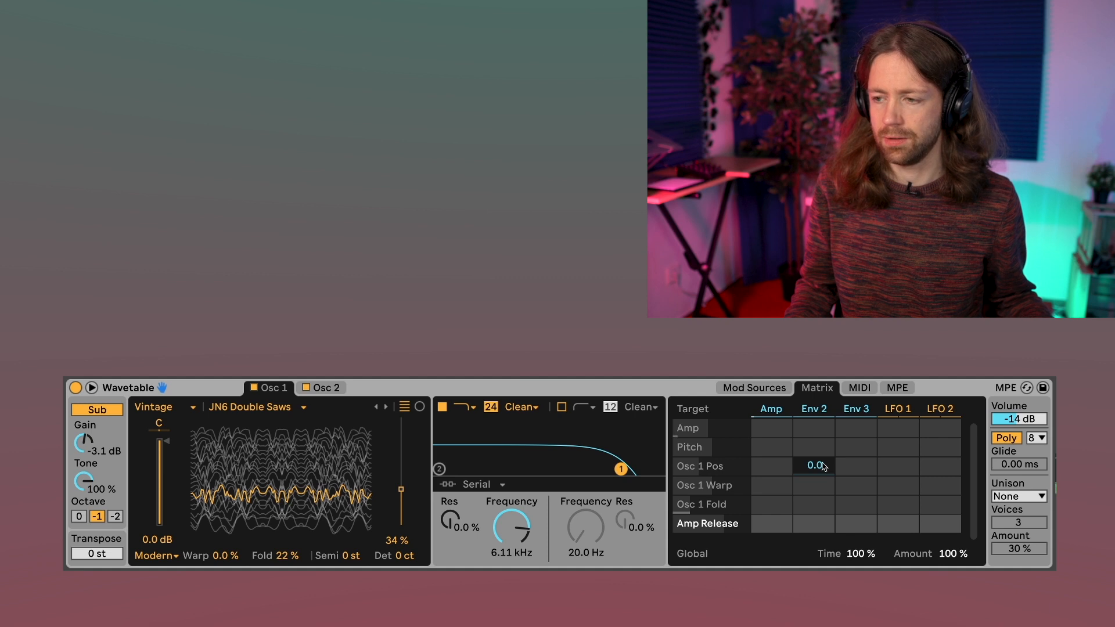
double_click(863, 556)
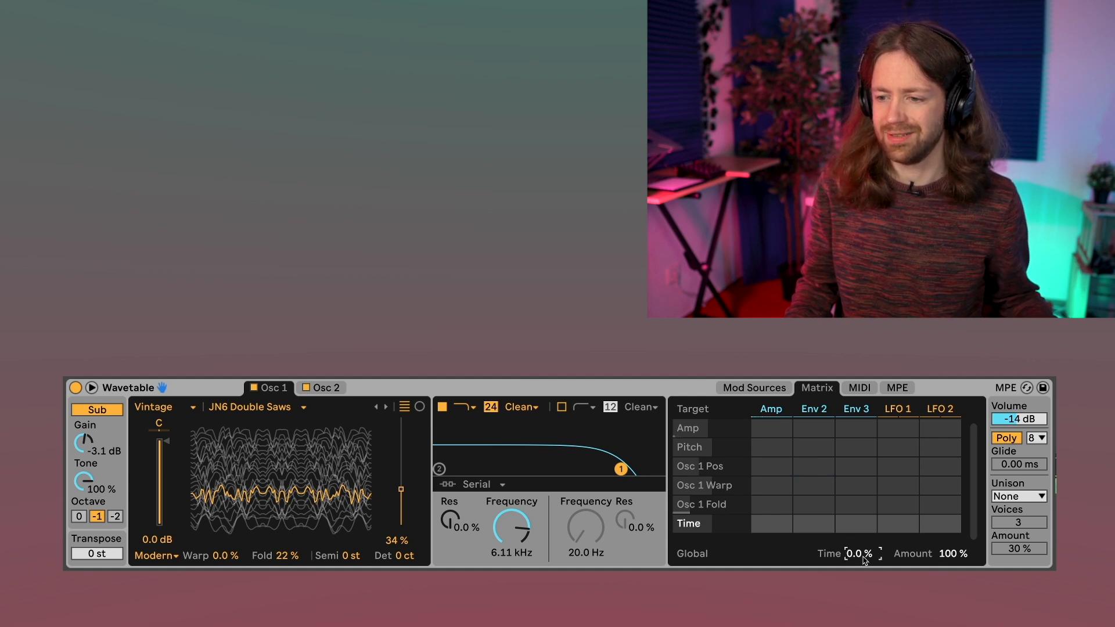
drag(863, 559, 864, 522)
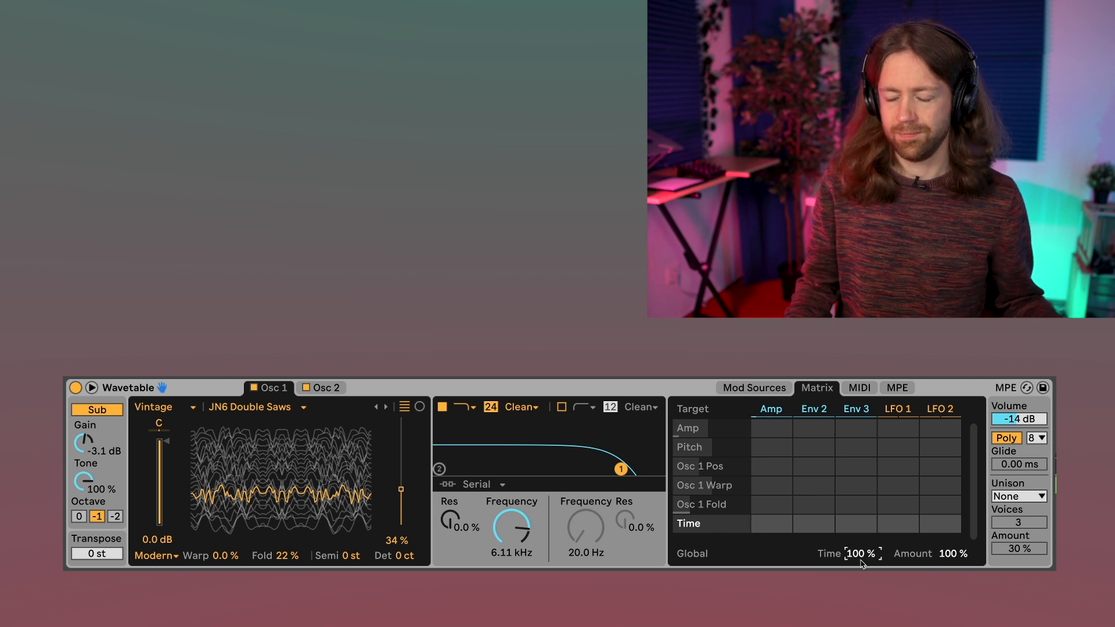
drag(861, 561, 861, 622)
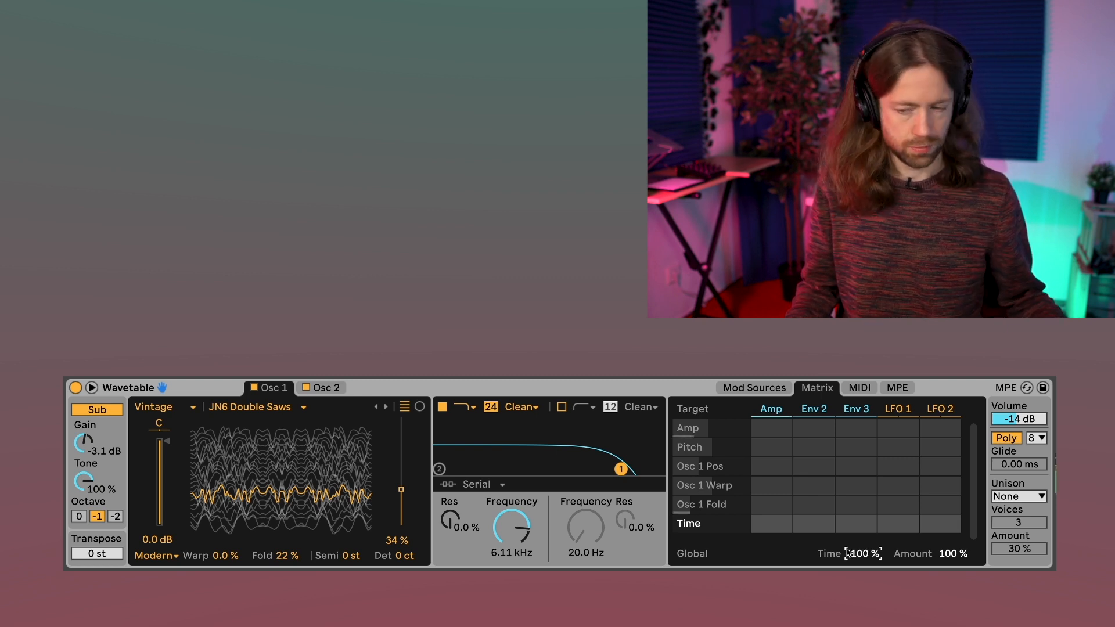
drag(853, 556, 860, 497)
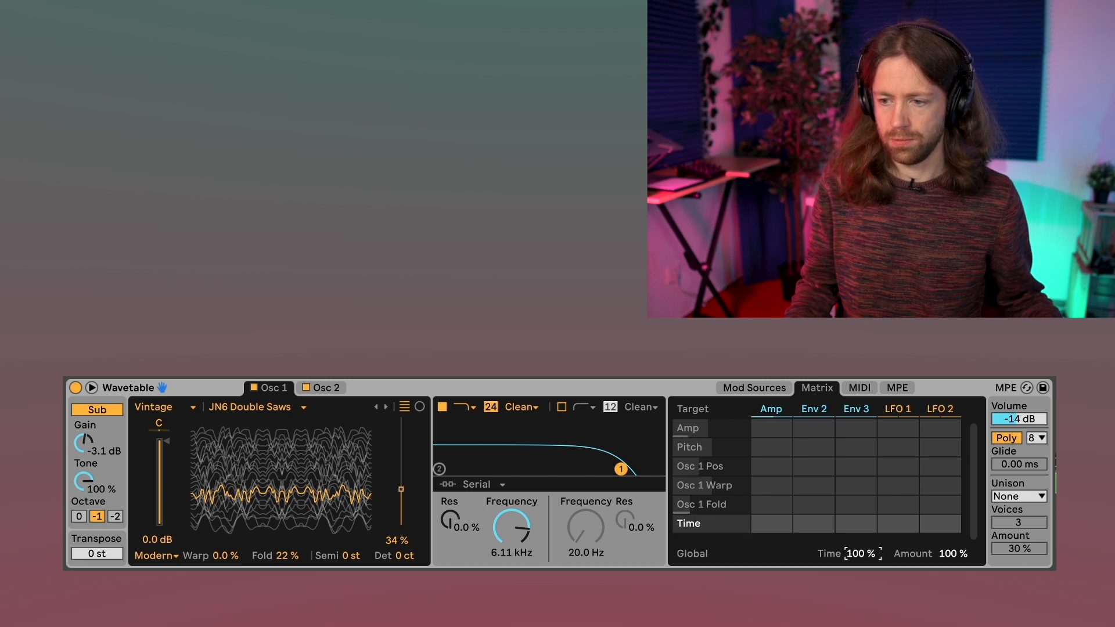
Step: Reset the matrix's global Time to 0.0 % and assign LFO 1 to Pitch at 48 and to Osc 1 Pos and Osc 1 Warp at 100
double_click(858, 556)
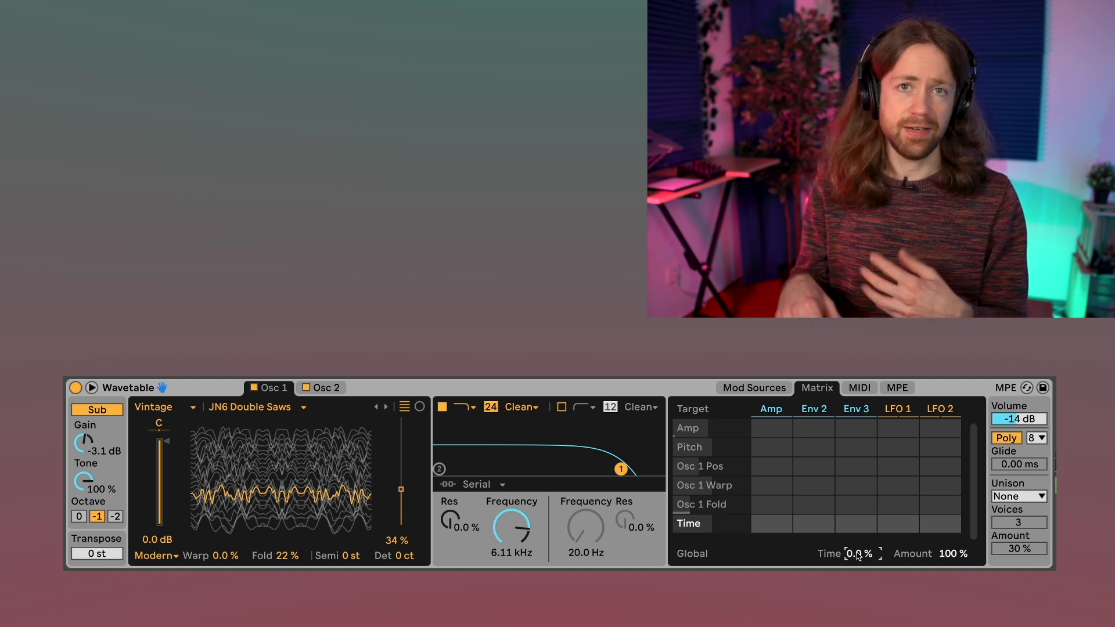
click(899, 546)
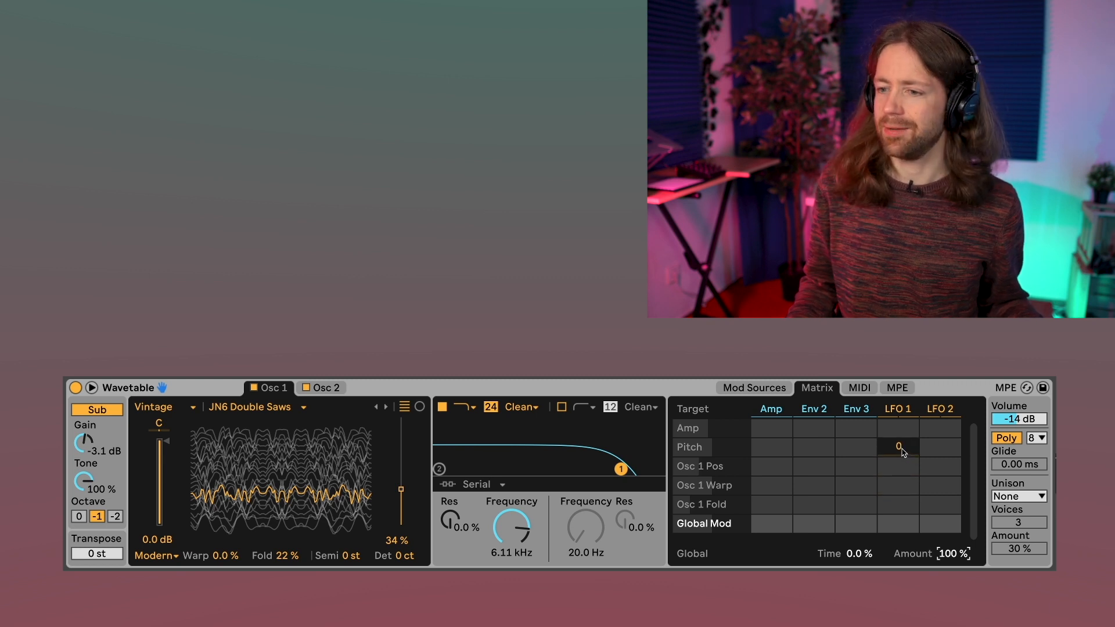
drag(902, 453, 902, 427)
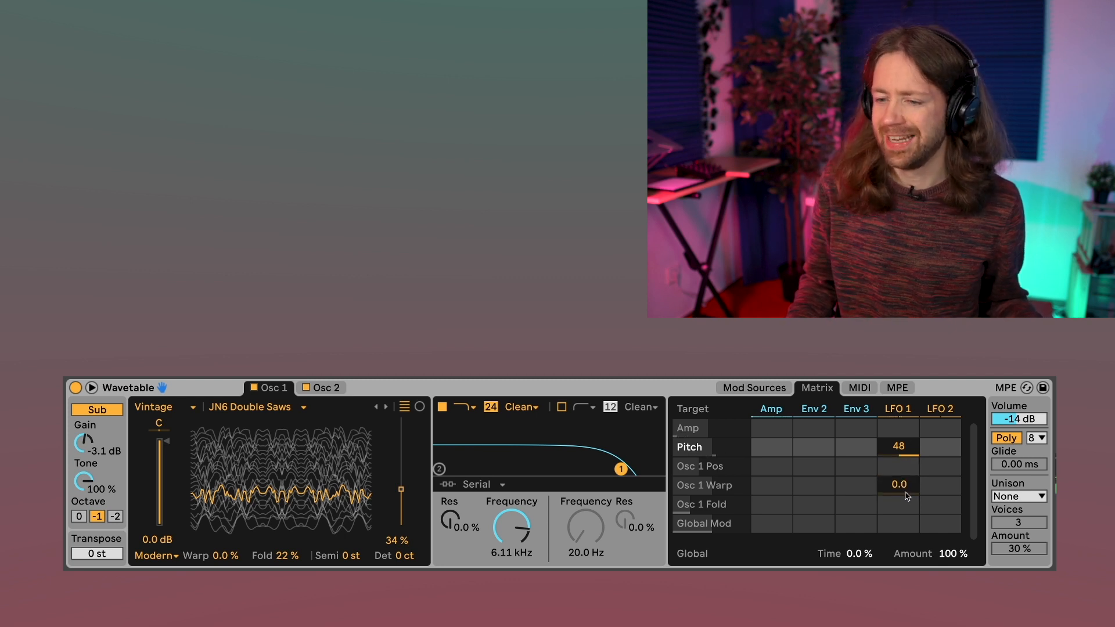
mouse_move(902, 485)
mouse_down()
mouse_move(903, 470)
mouse_move(915, 488)
mouse_move(903, 459)
mouse_move(911, 486)
mouse_up()
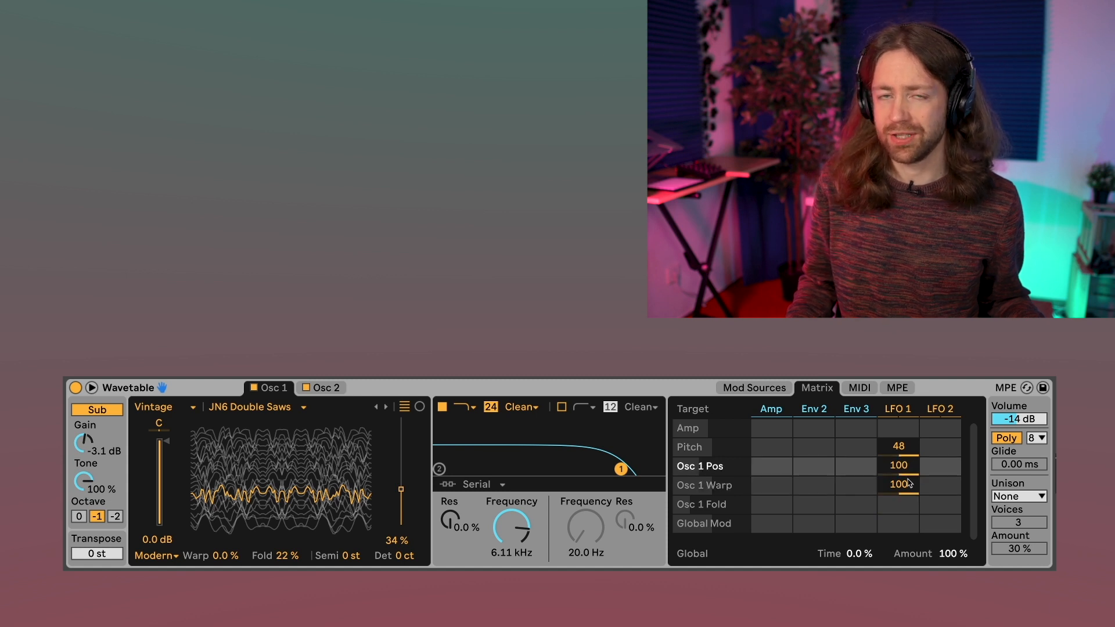
Step: Shorten the amp envelope's release to 199 ms and lower the modulation matrix's global Amount to 0.0 %
click(778, 414)
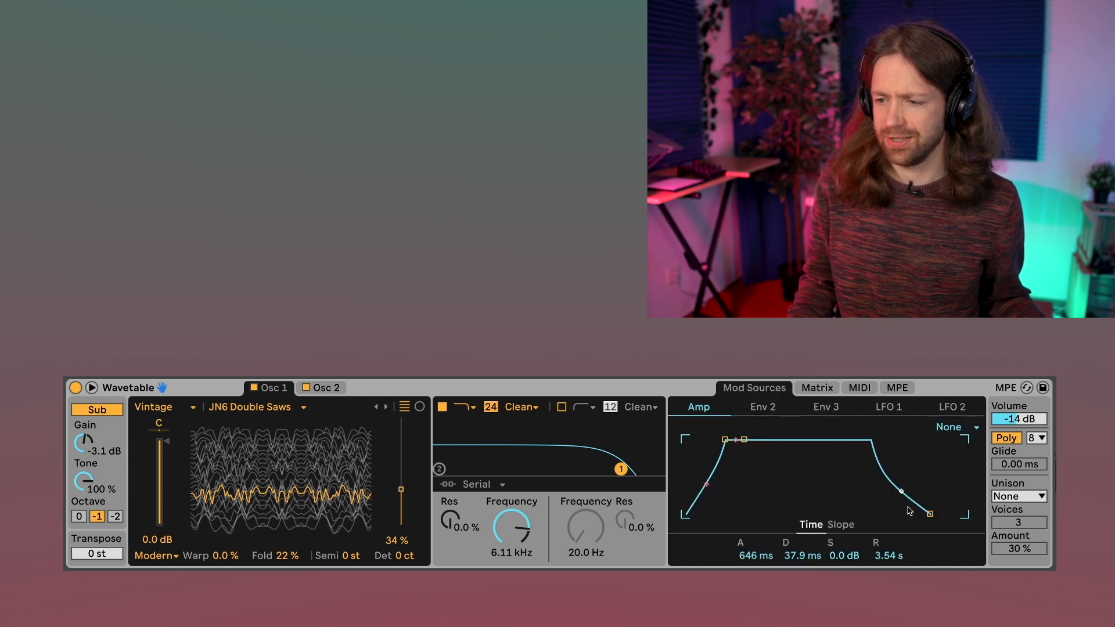
drag(930, 513, 900, 513)
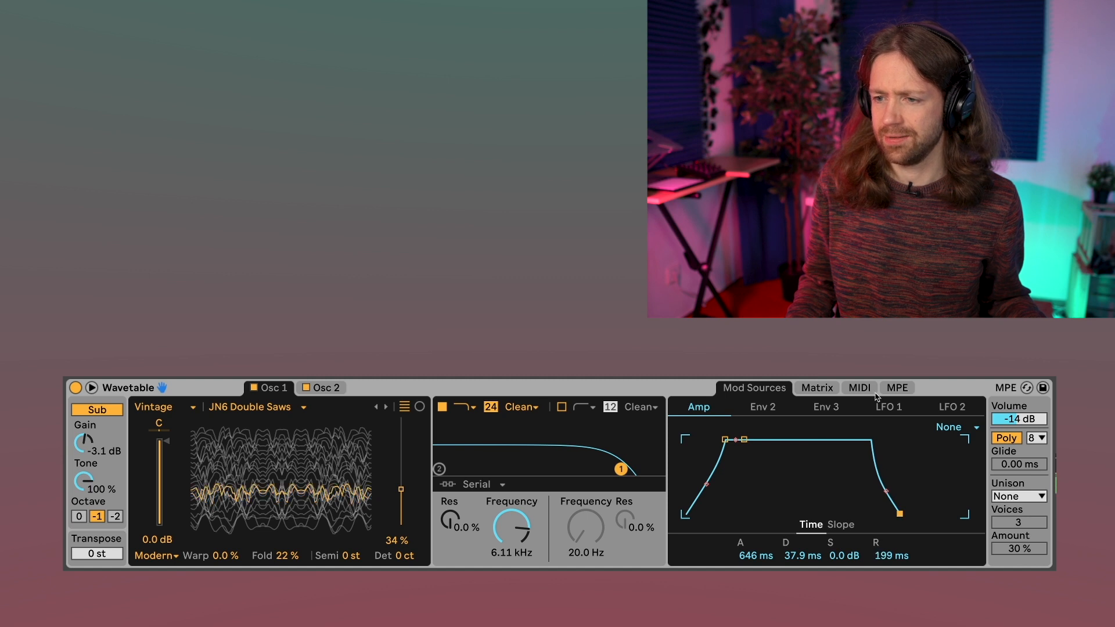
click(817, 387)
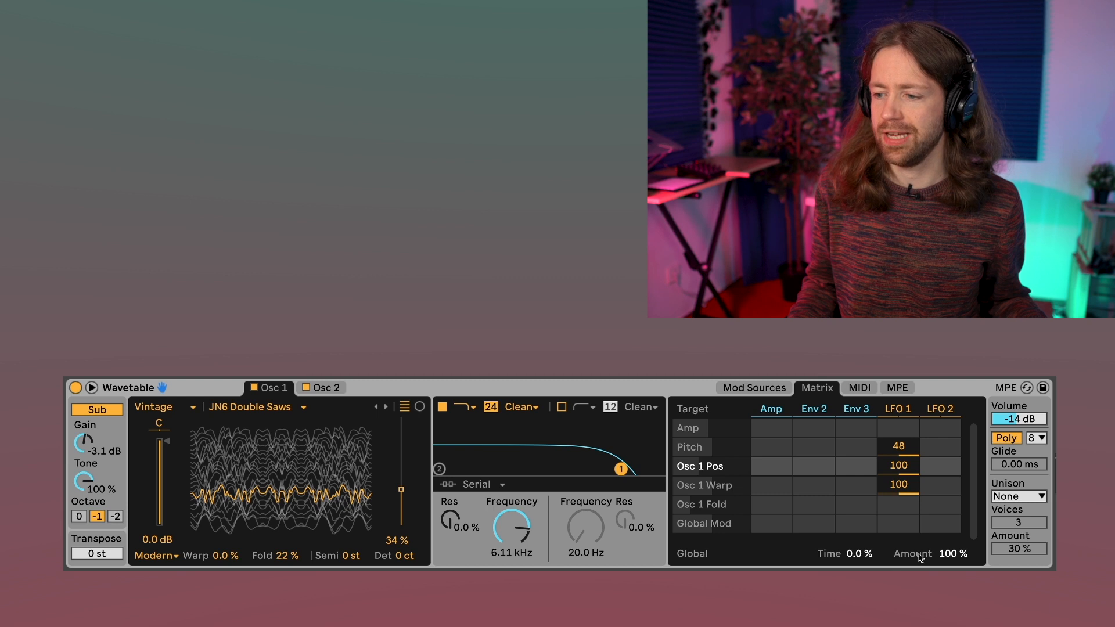
drag(953, 554, 953, 607)
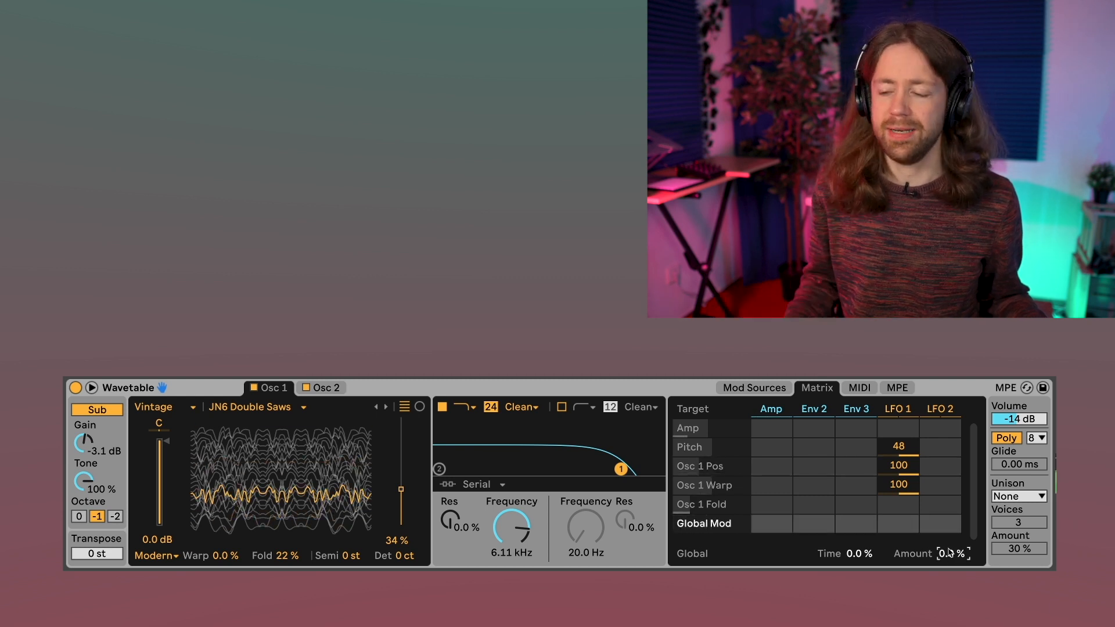
mouse_move(948, 554)
mouse_down()
mouse_move(948, 438)
mouse_move(948, 553)
mouse_up()
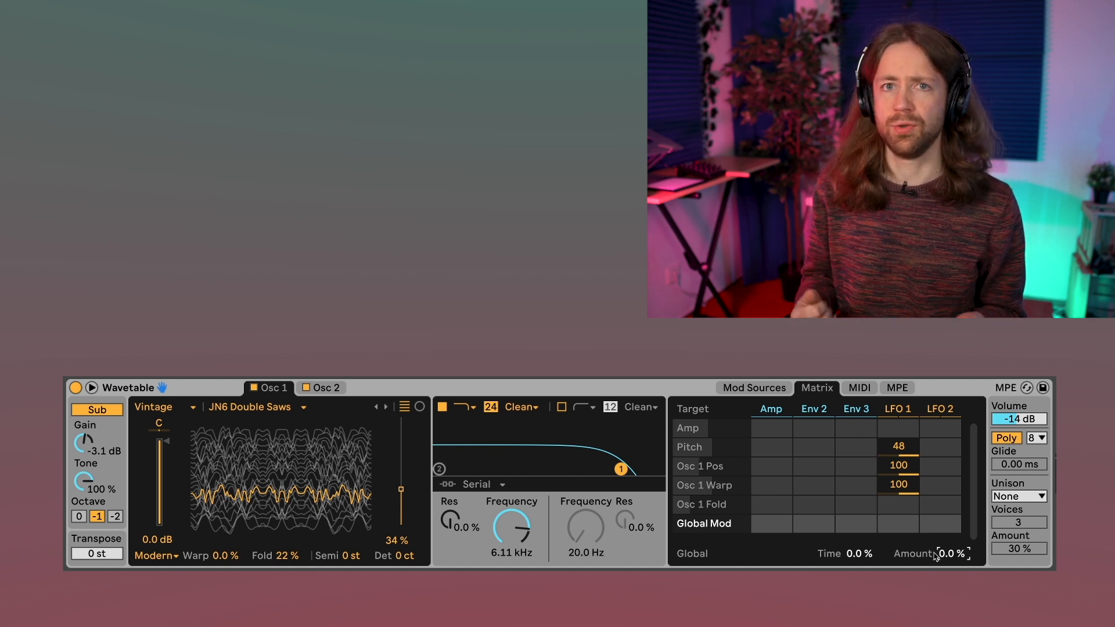
Step: Compare the modulation sources and routings offered for MIDI with those offered for MPE
click(860, 387)
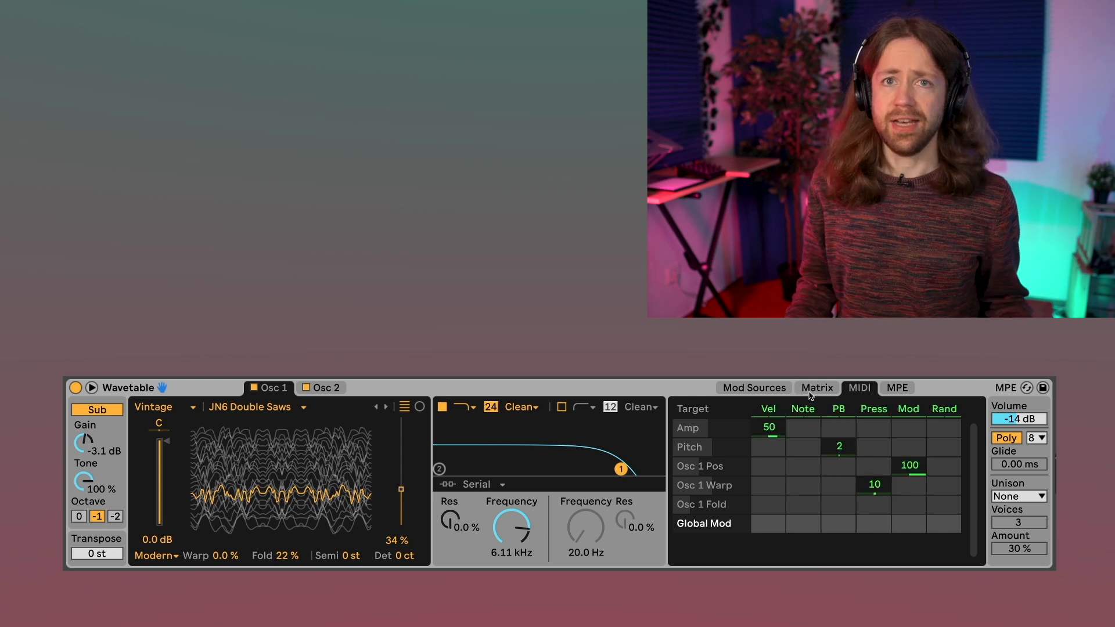
click(910, 391)
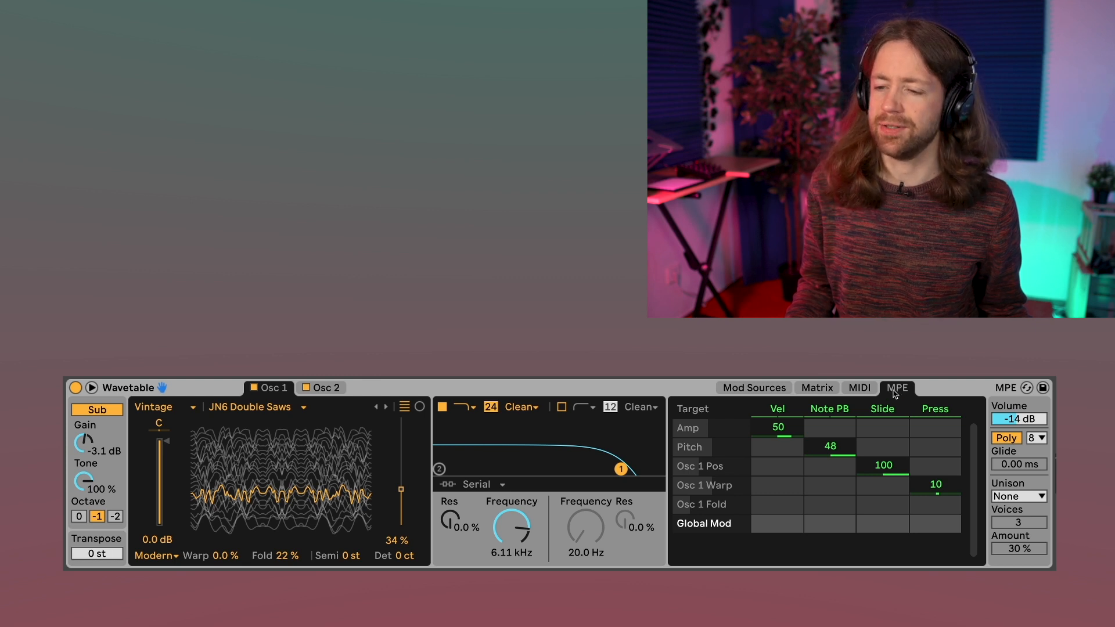
click(868, 393)
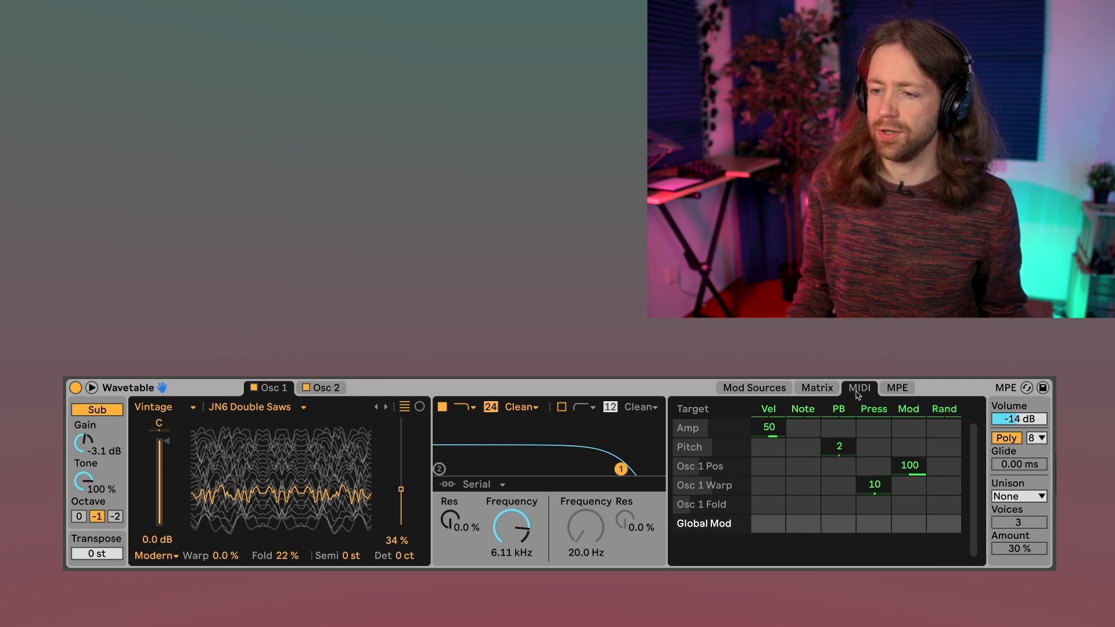
click(895, 395)
Step: Try Vel-to-Amp amounts of 58, 100, 0 and -100, restore 50, and try velocity modulation on Osc 1 Pos
click(778, 430)
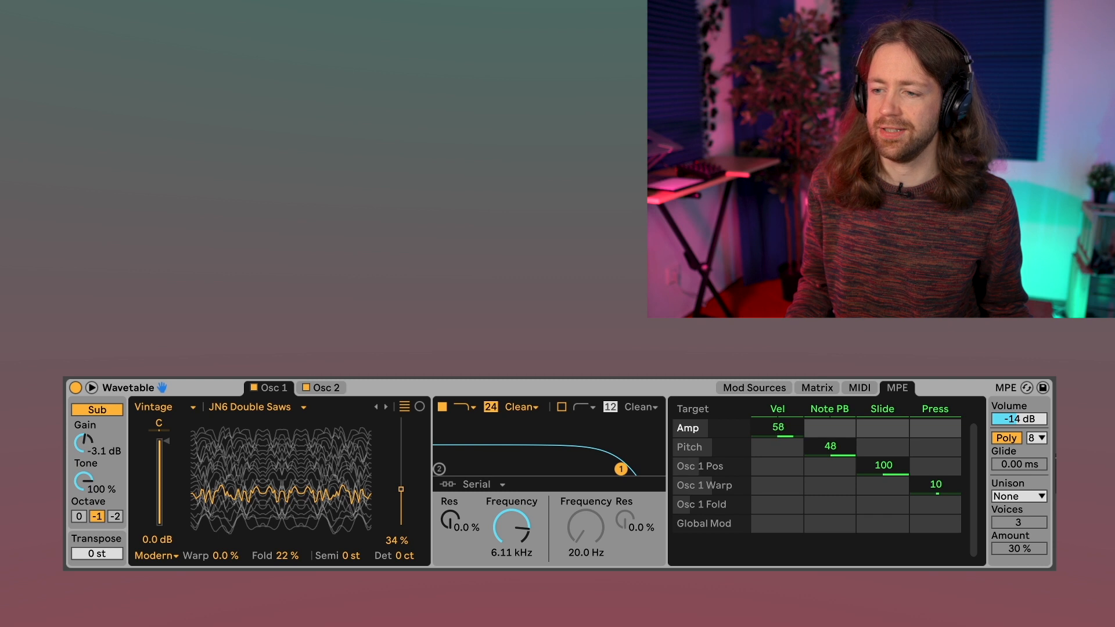
click(861, 391)
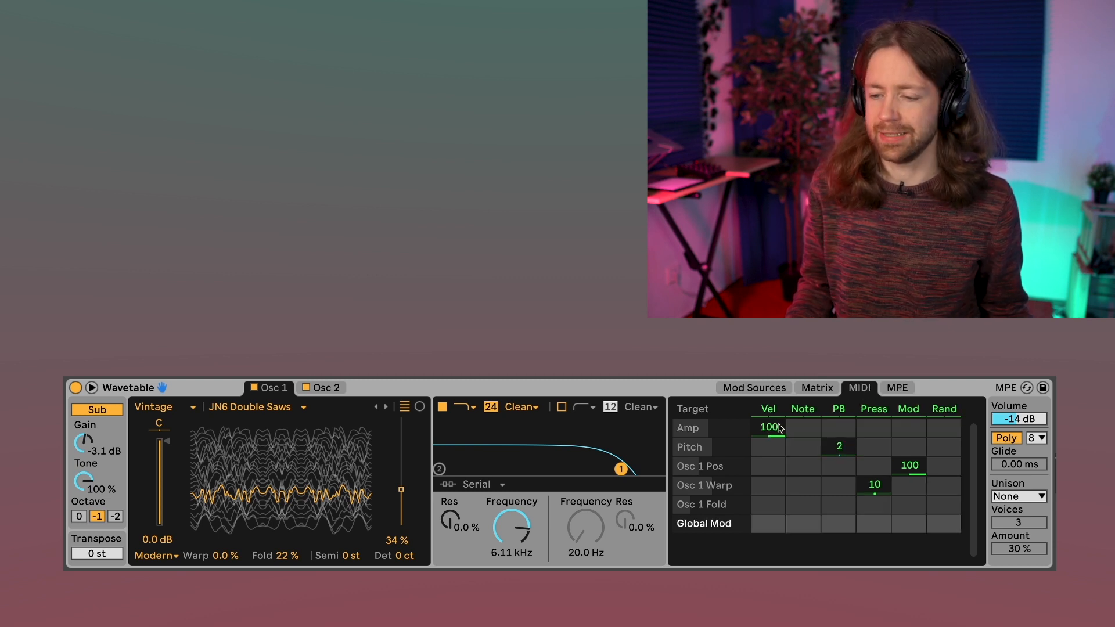
drag(779, 427, 780, 456)
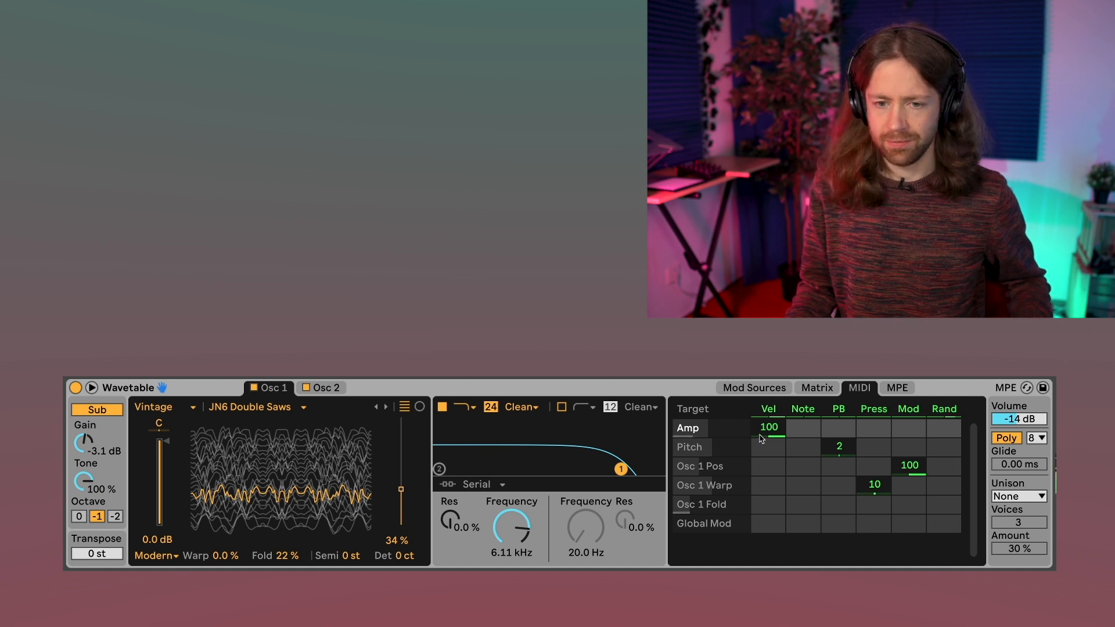
double_click(774, 433)
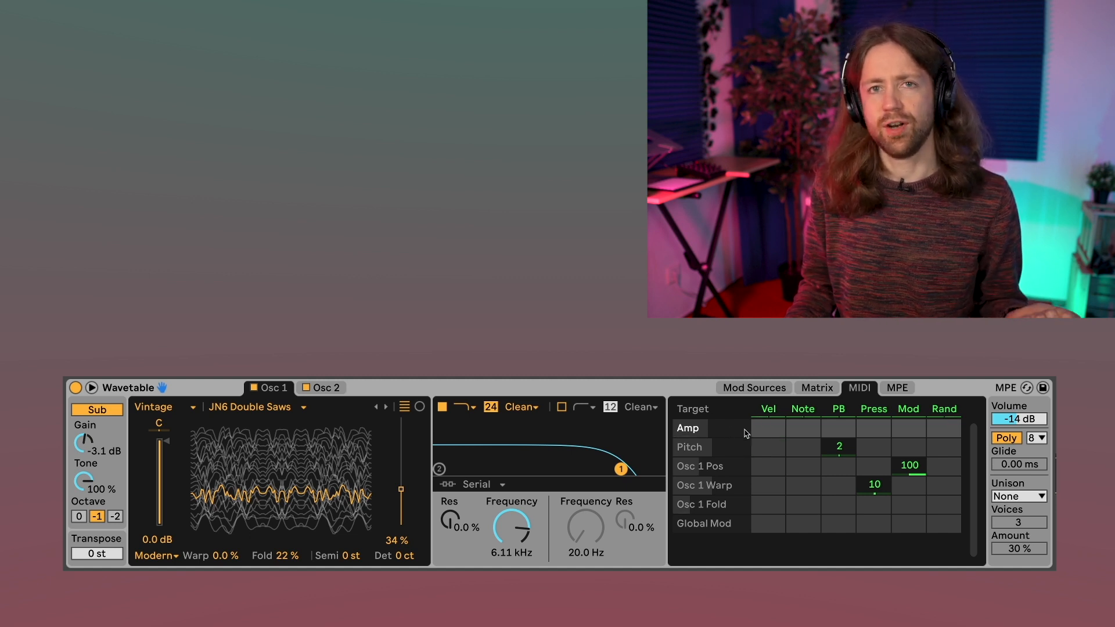
drag(768, 430, 768, 488)
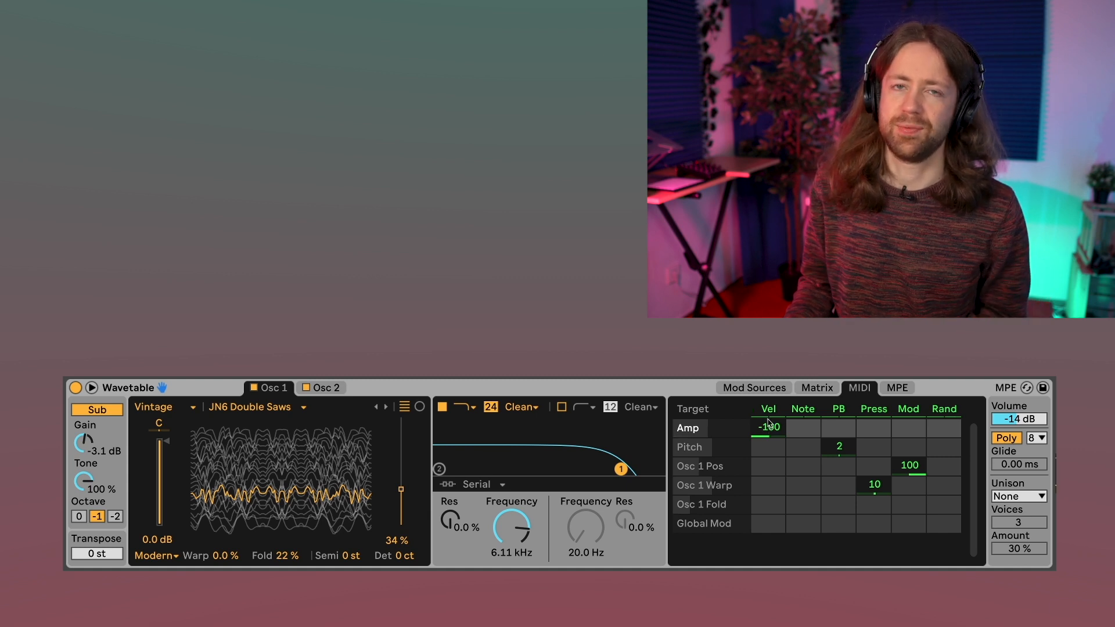
double_click(768, 425)
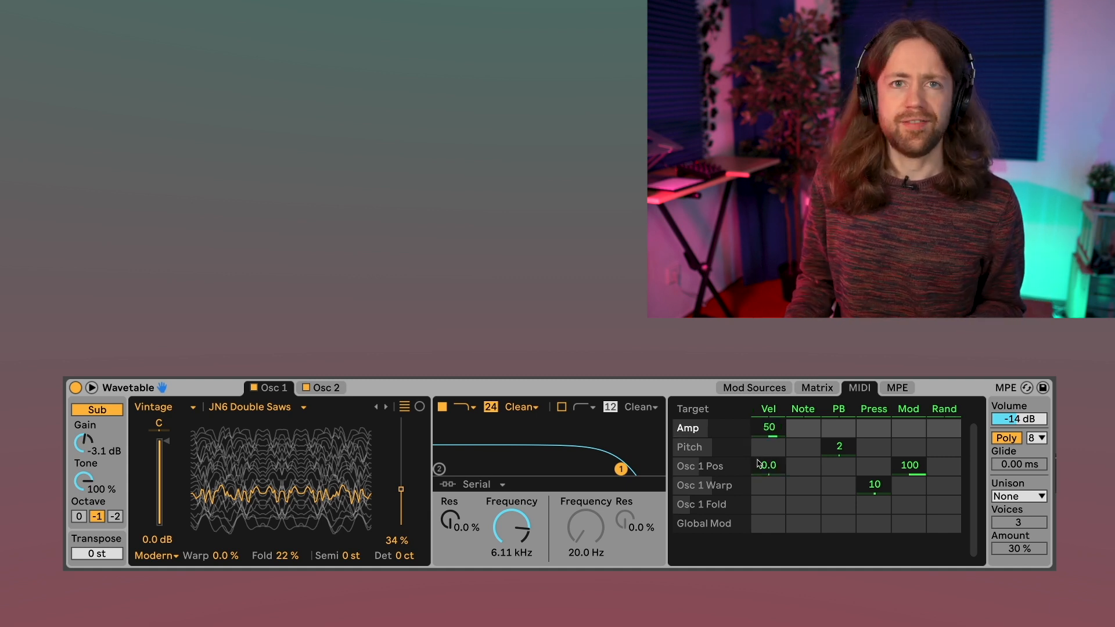
drag(767, 472, 767, 459)
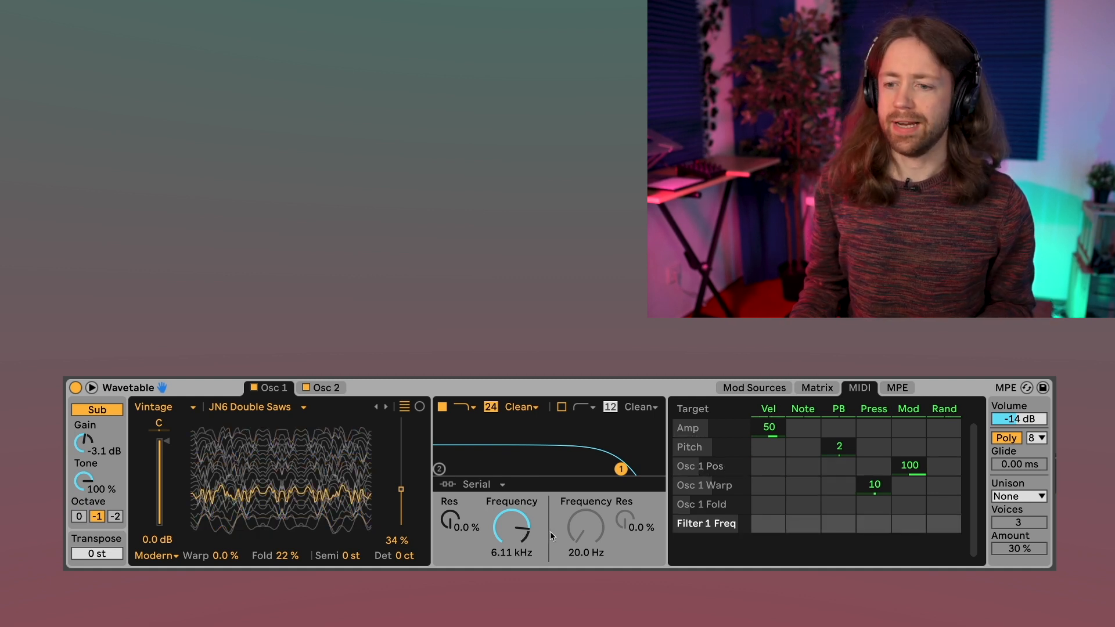
Step: Lower the filter 1 frequency to 251 Hz, try modulating it with Note at 100, and clear that modulation
drag(510, 530, 510, 593)
click(804, 525)
drag(804, 528, 804, 459)
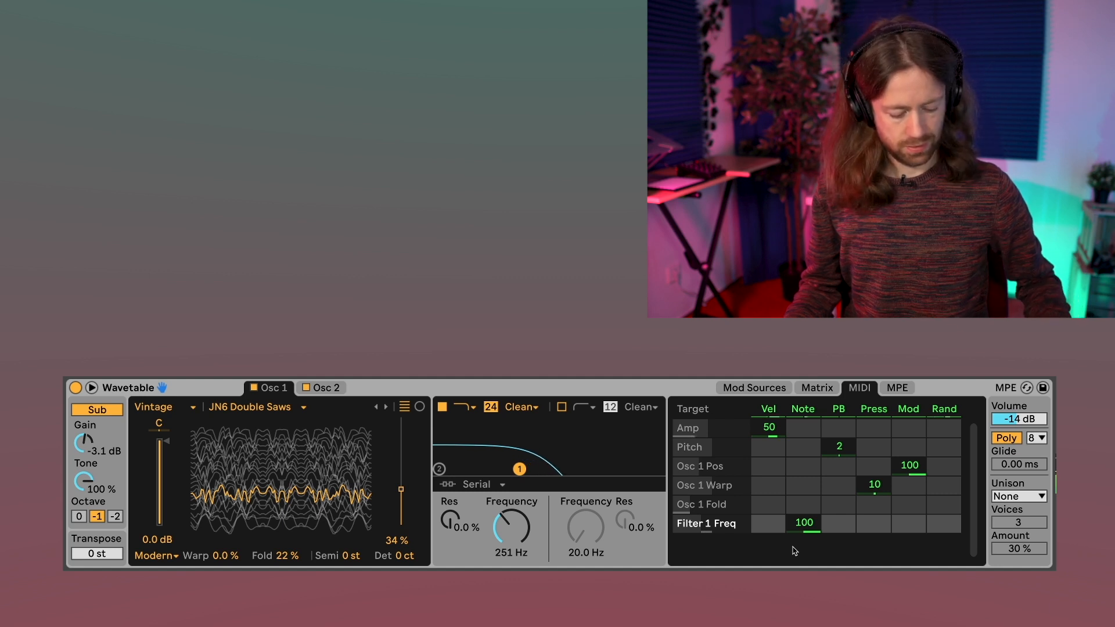
double_click(804, 523)
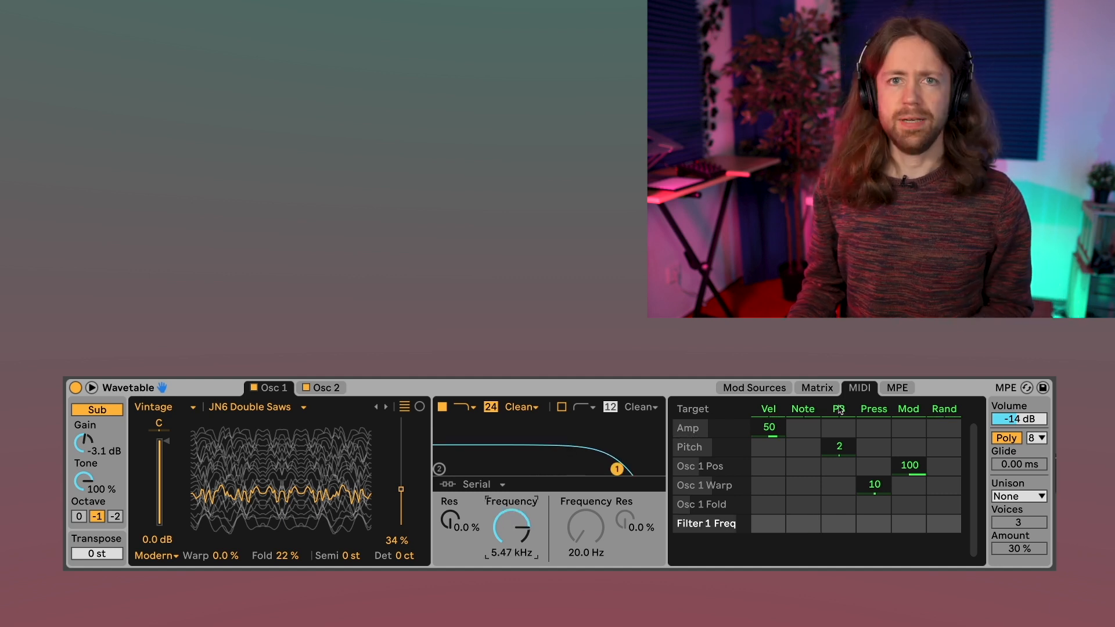
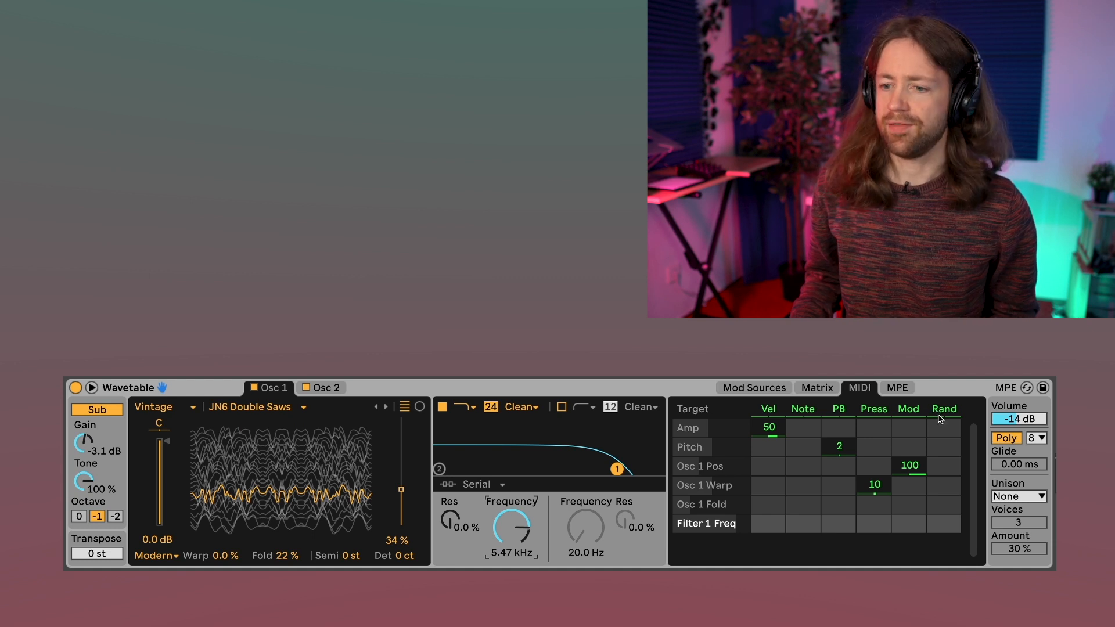
Step: Try modulating Osc 1 Pos with Rand at 100 in the MIDI matrix and clear that modulation
click(951, 466)
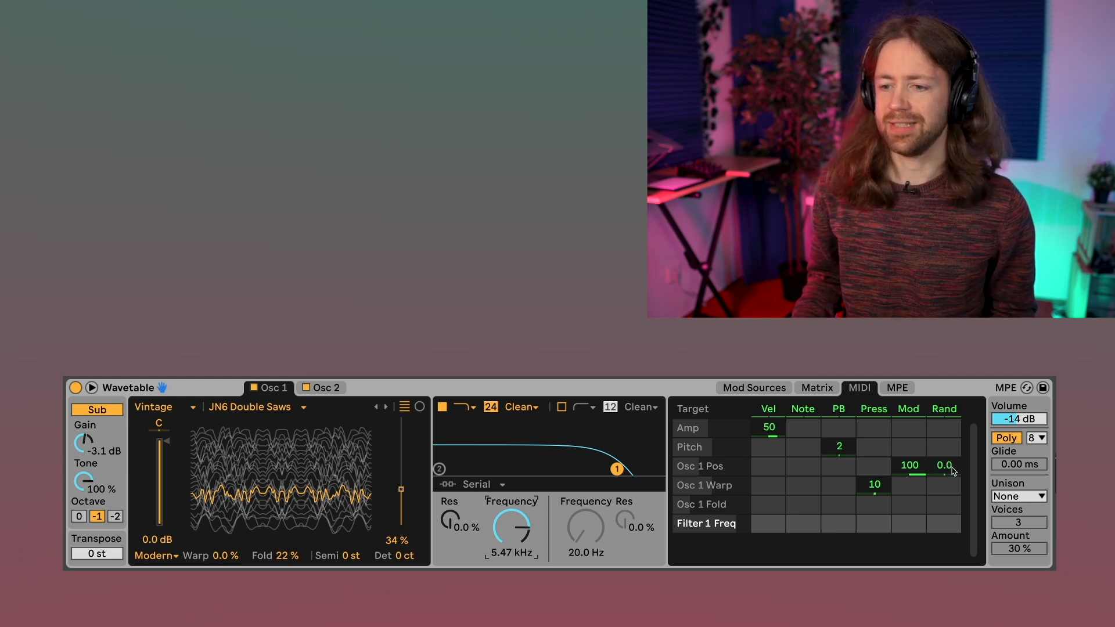
drag(953, 473, 953, 447)
click(934, 480)
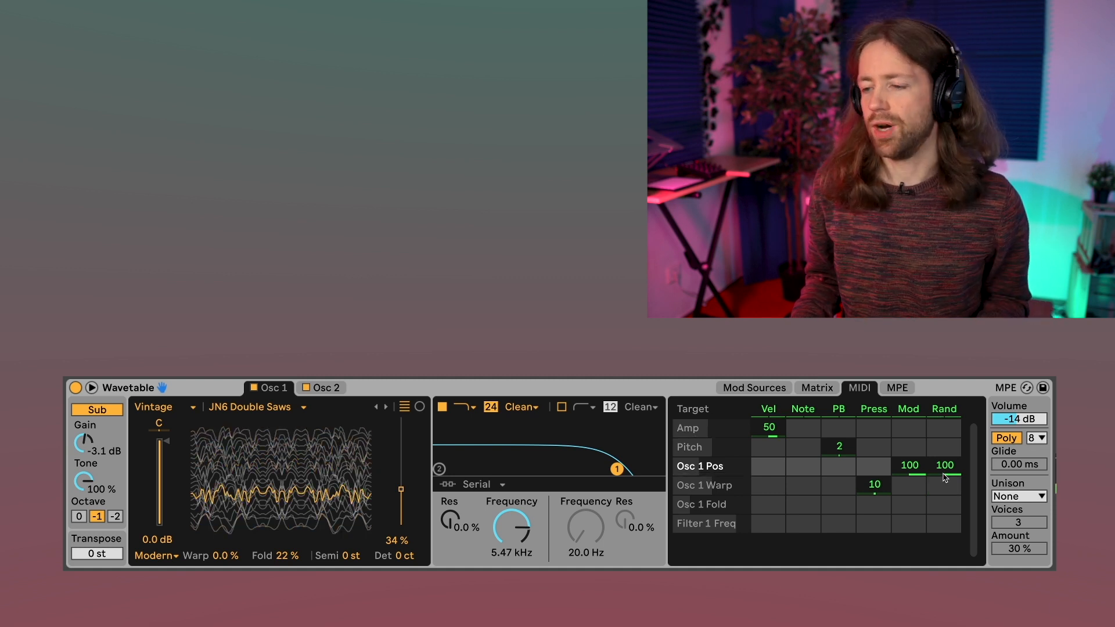
double_click(945, 466)
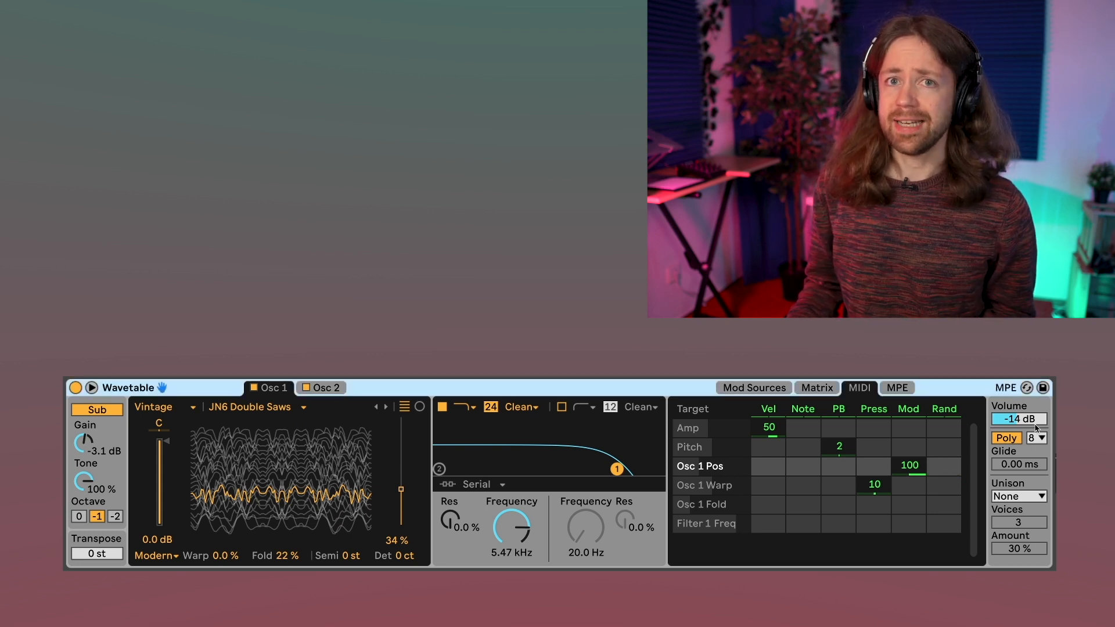
Step: Switch the voice mode from Mono back to Poly and set the number of poly voices to 2
click(1008, 439)
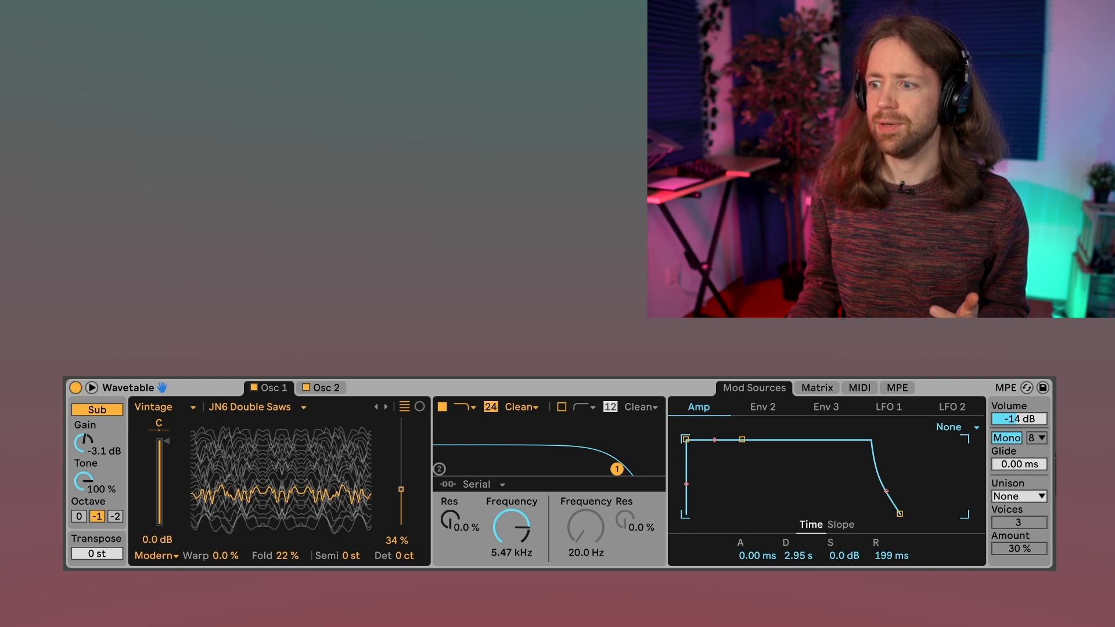
click(1015, 441)
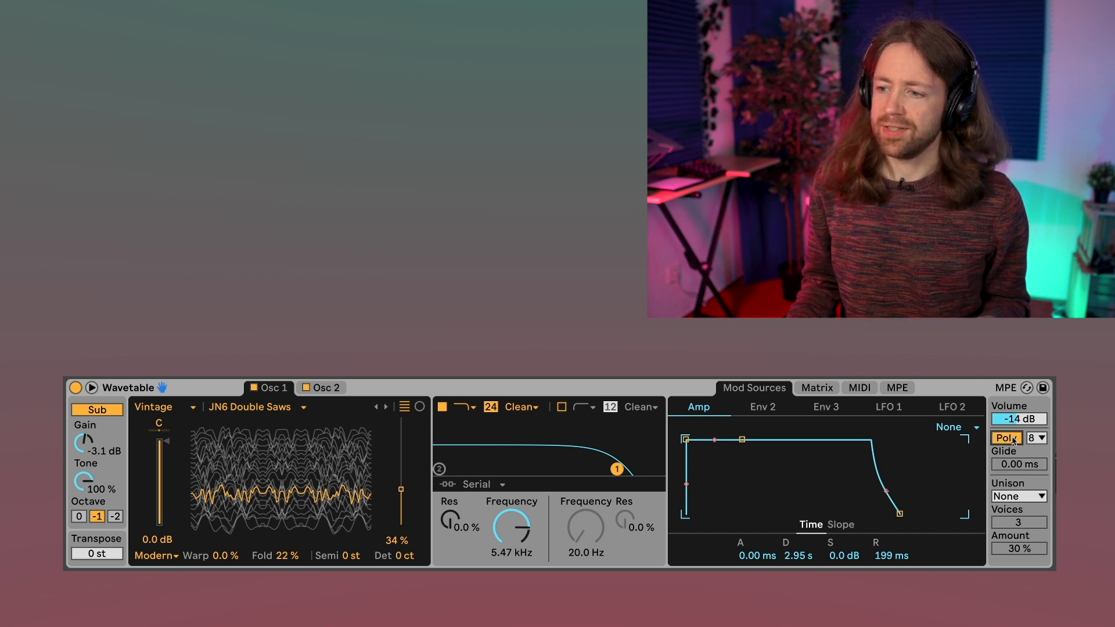
click(1041, 440)
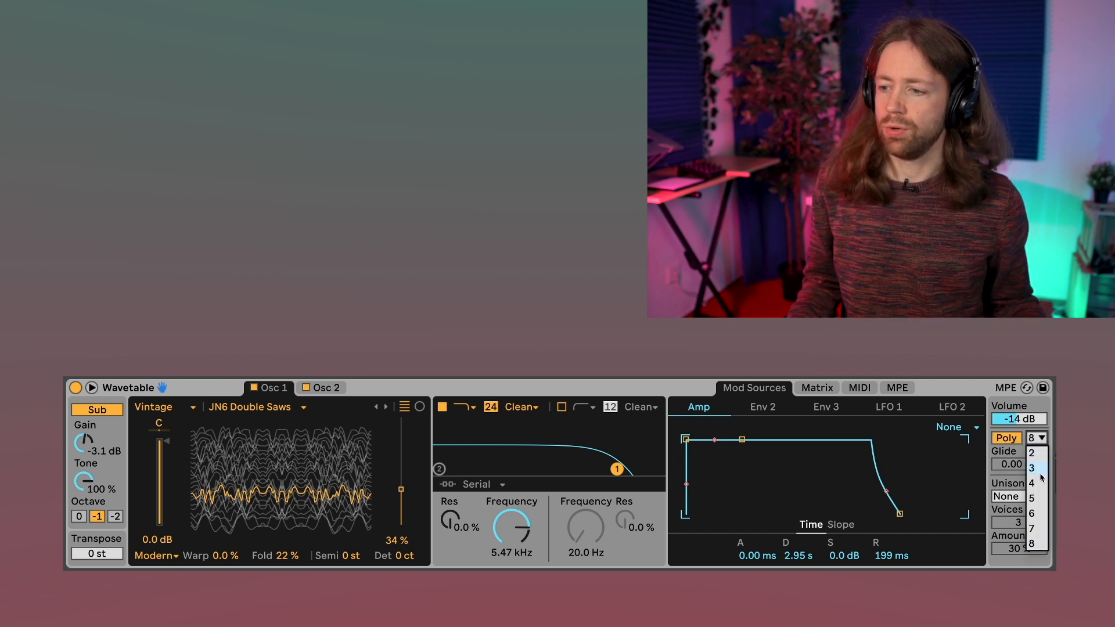
click(1028, 413)
click(1040, 438)
click(1042, 457)
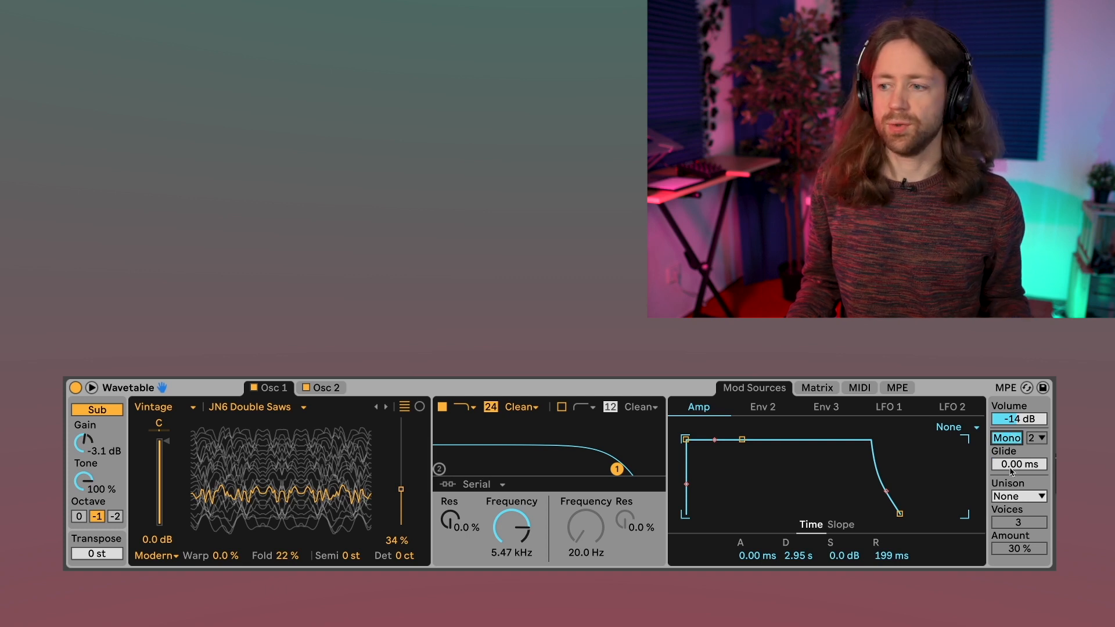
Step: Compare Mono glide times of 306 ms, 1.17 s and 6.22 ms
drag(1011, 468, 1012, 433)
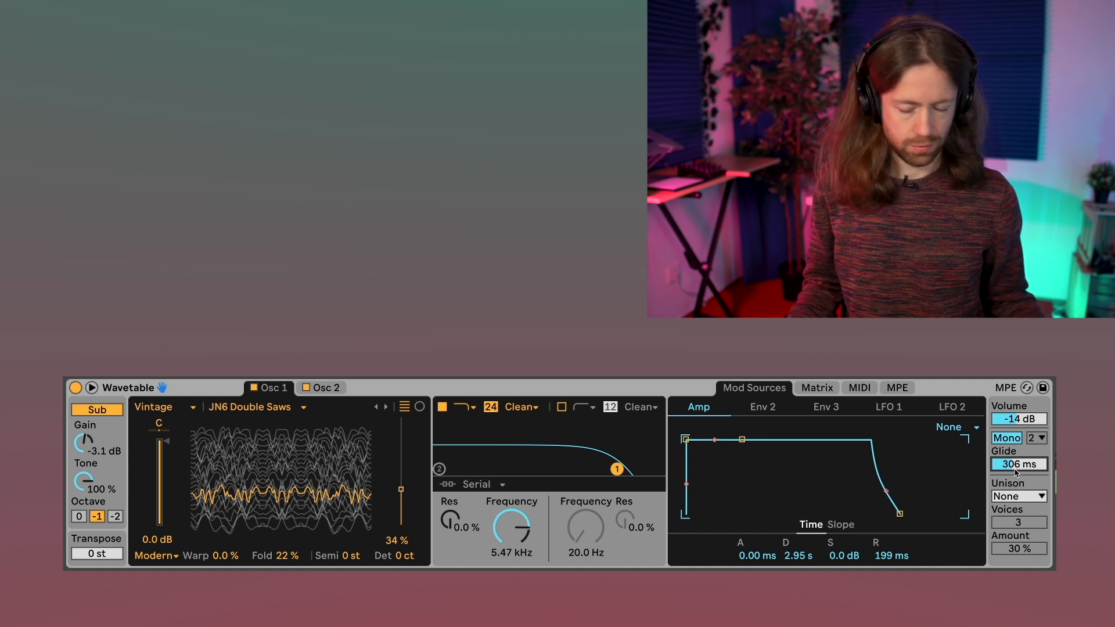
mouse_move(1016, 473)
mouse_down()
mouse_move(1016, 448)
mouse_move(1017, 472)
mouse_up()
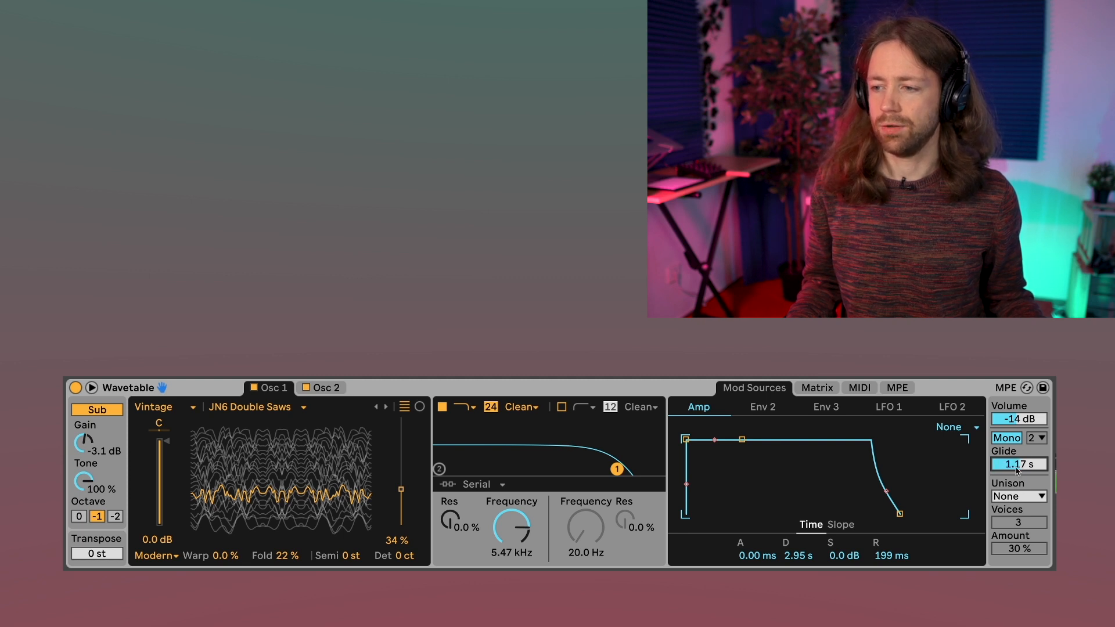
drag(1017, 471, 1017, 504)
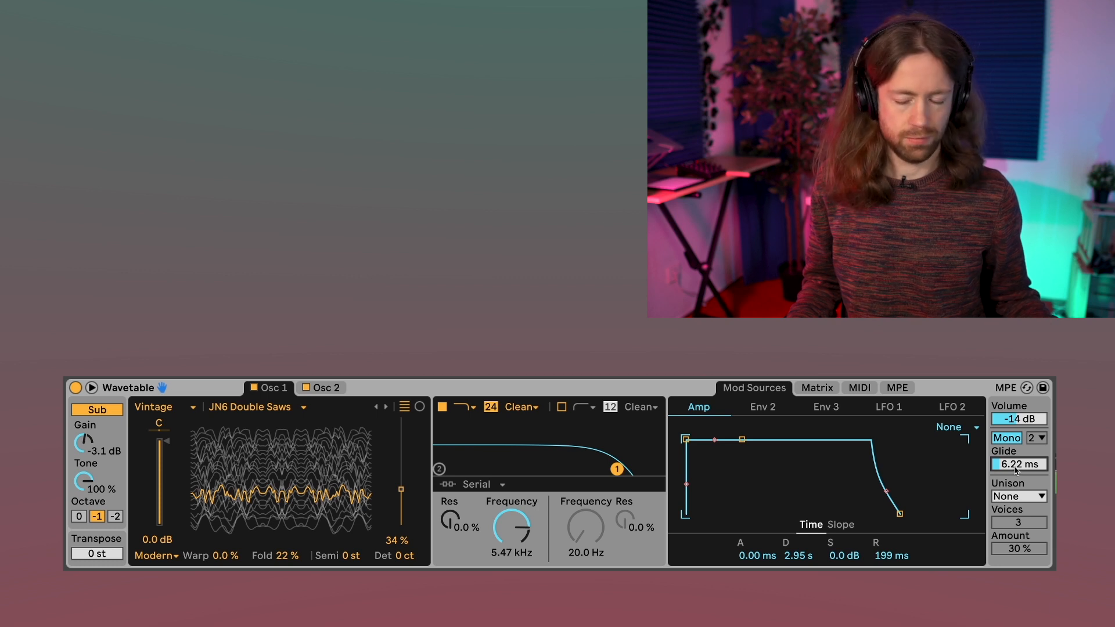
drag(1017, 470, 1016, 465)
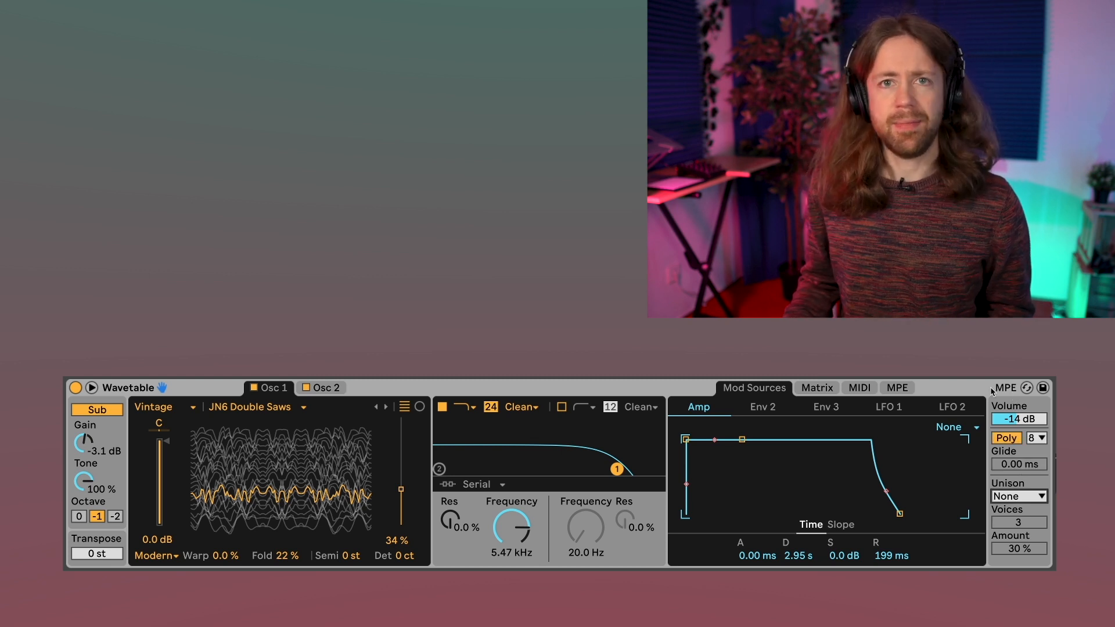
Step: Set the unison mode to Classic
click(1040, 502)
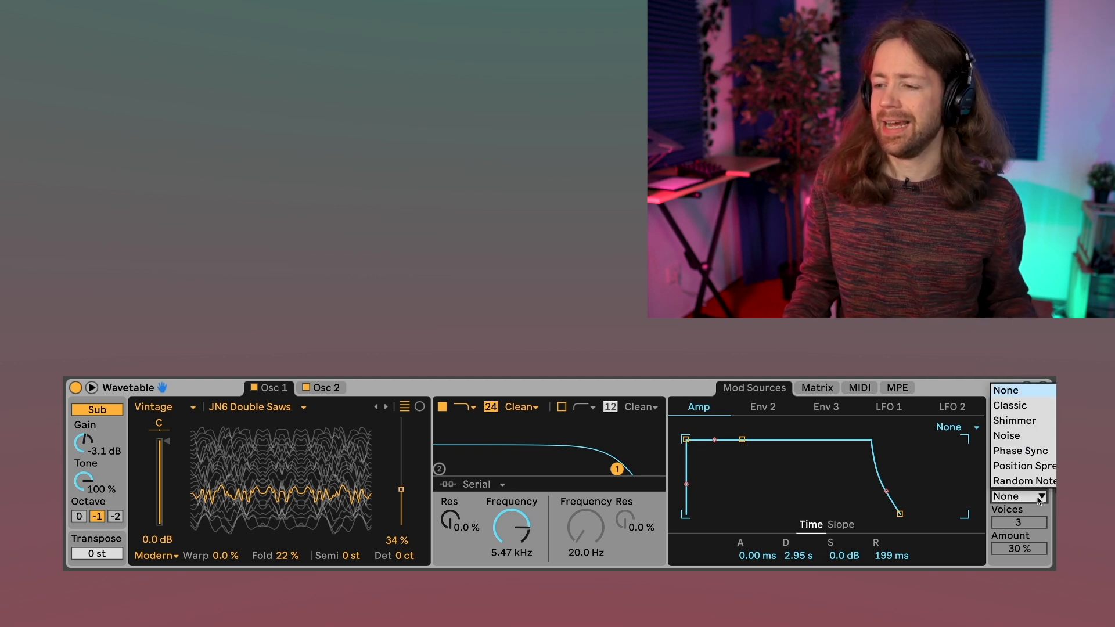
click(1021, 406)
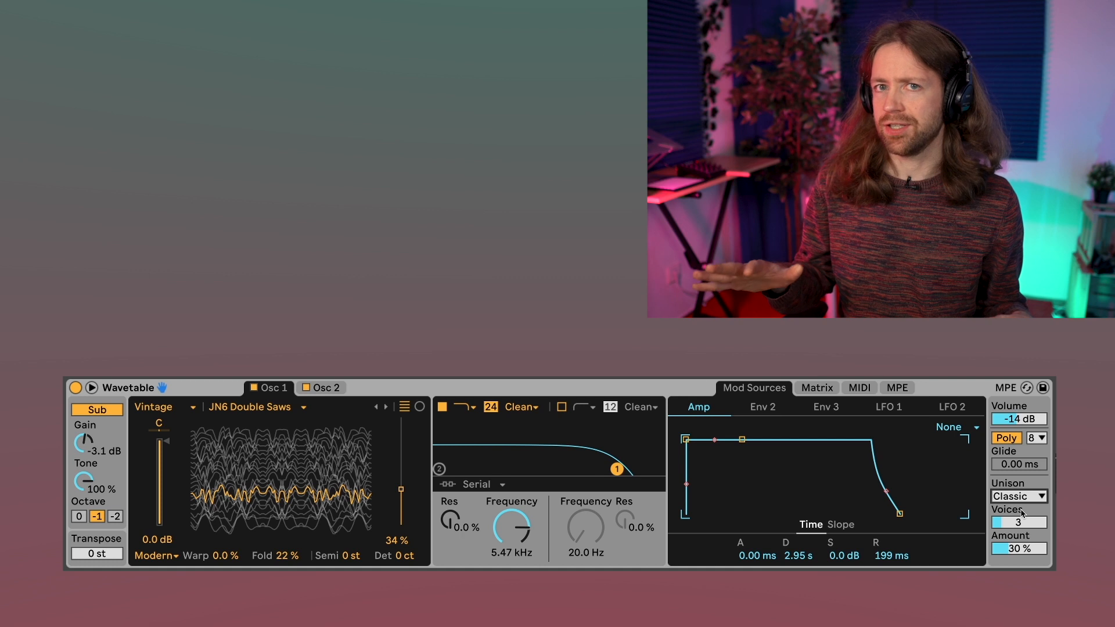
Step: Set the unison voices to 8, and switch the unison mode to None to compare the sound without unison
drag(1017, 521, 1012, 521)
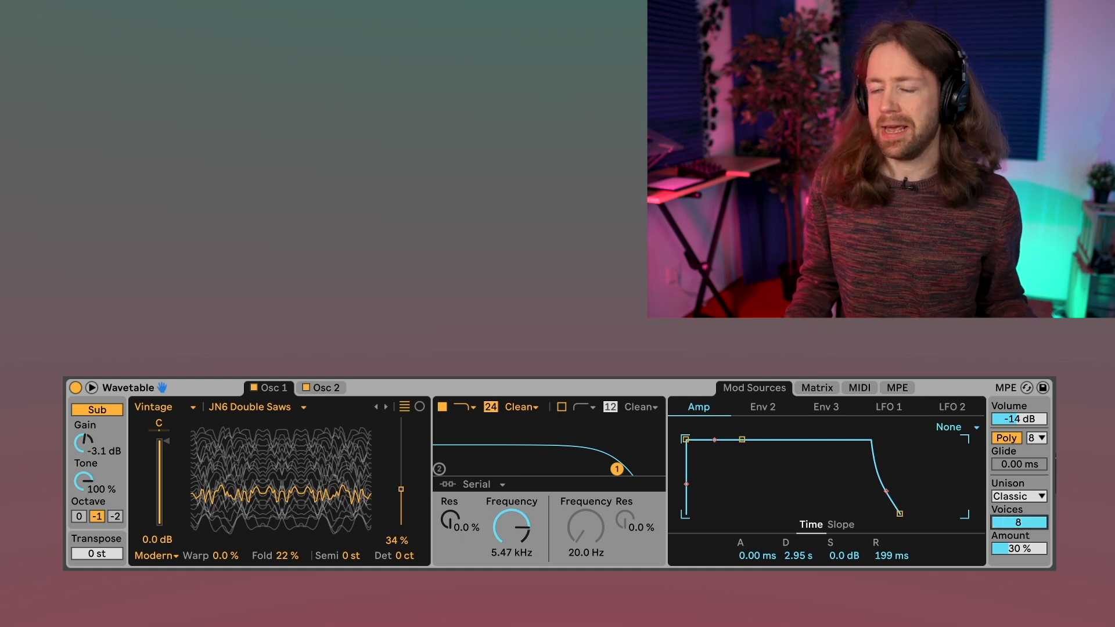
click(1022, 499)
click(1022, 393)
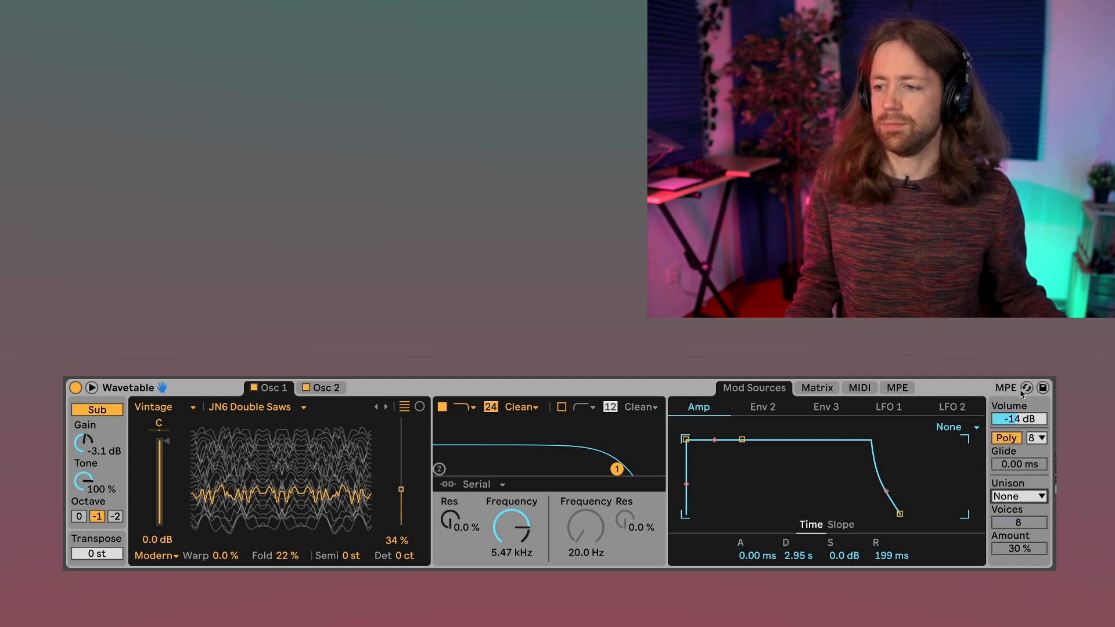
Step: Switch the unison mode back to Classic and set the unison amount to 20 %
click(1024, 498)
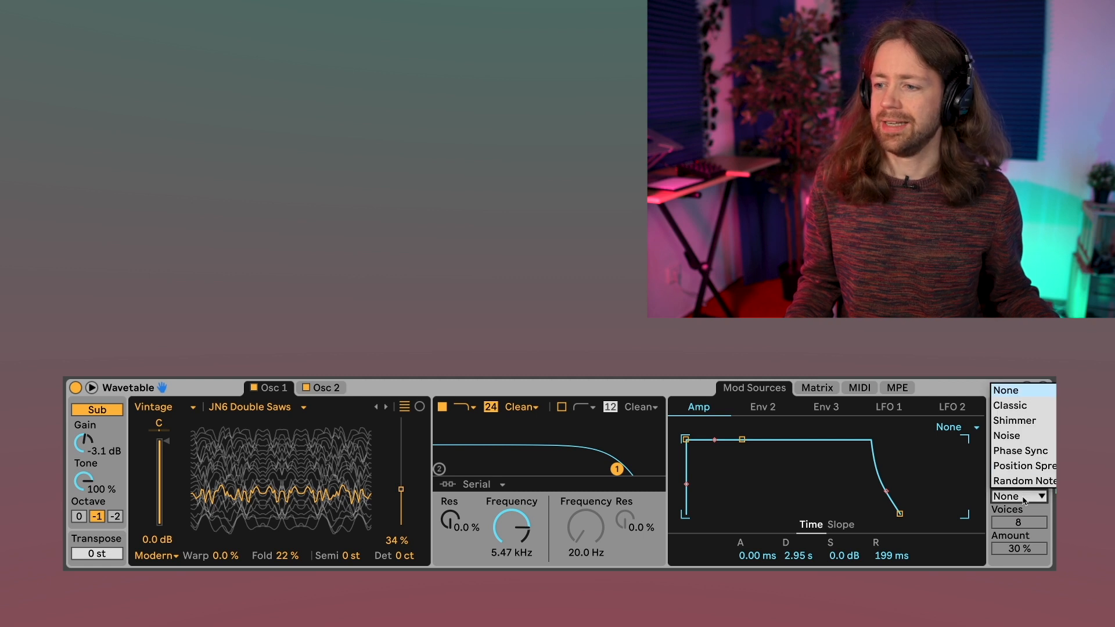
click(1015, 405)
drag(1020, 522, 1016, 552)
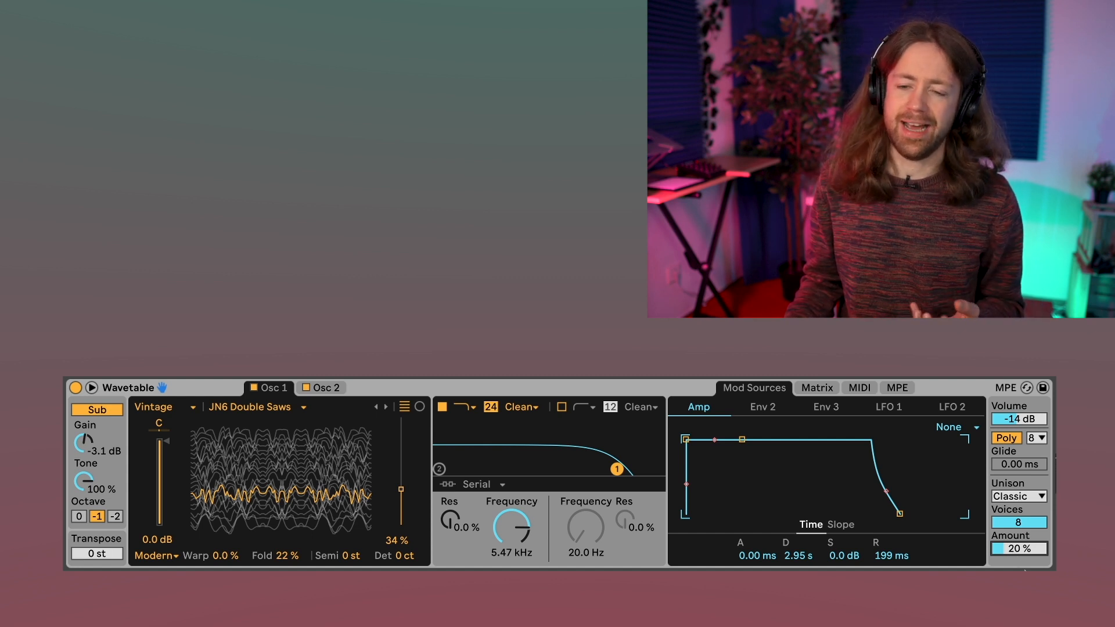
click(1029, 498)
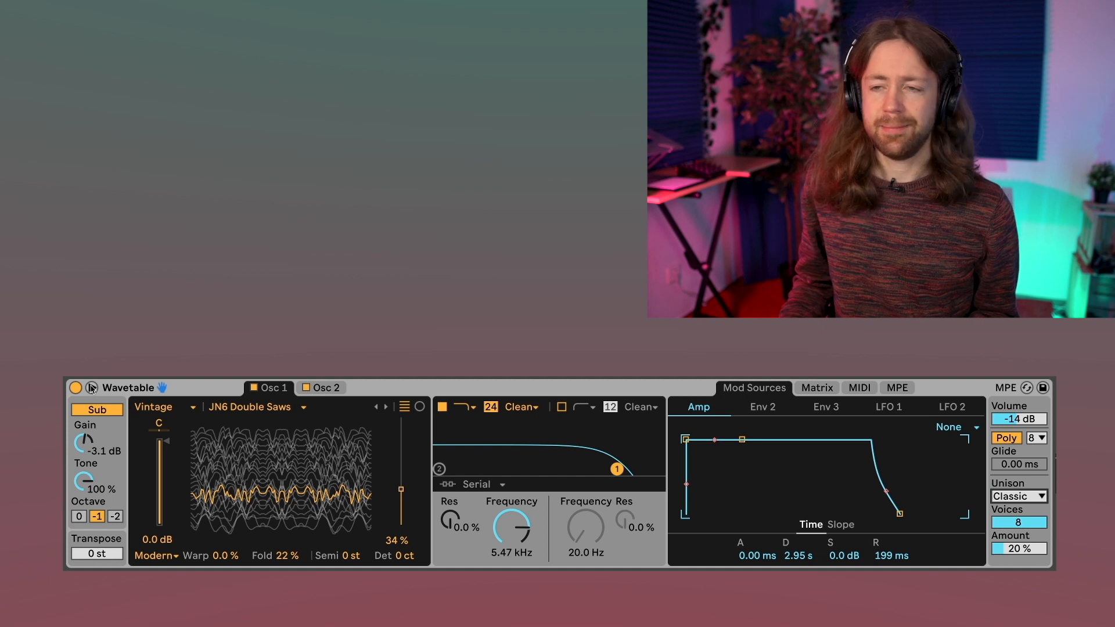
Step: Expand the Wavetable device to view its full modulation matrix and envelopes, and collapse it back to the compact view
click(91, 388)
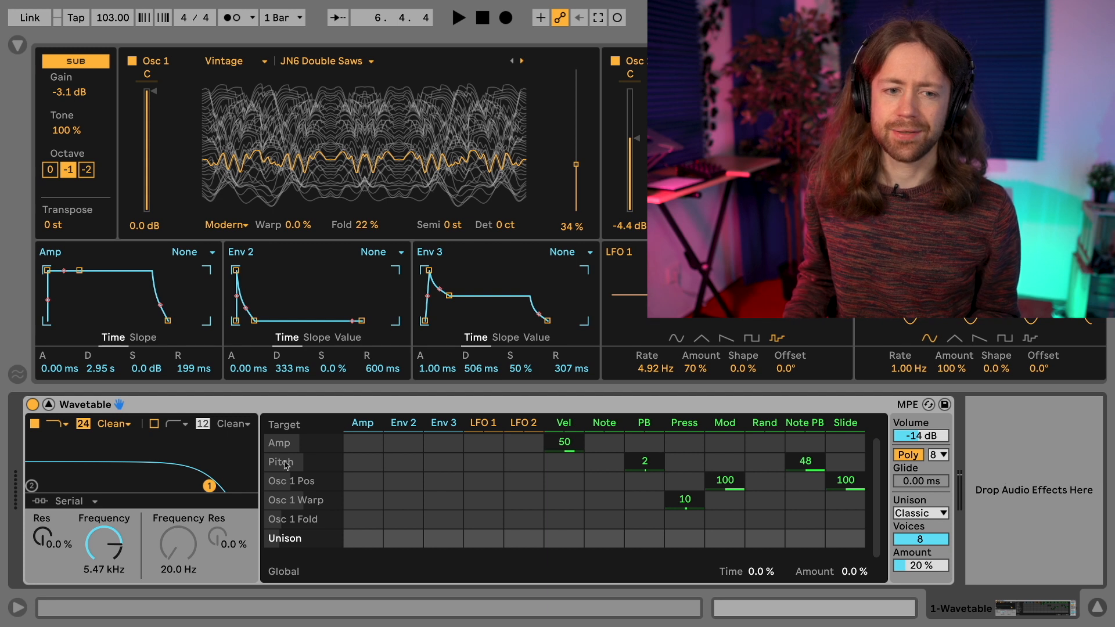
click(49, 405)
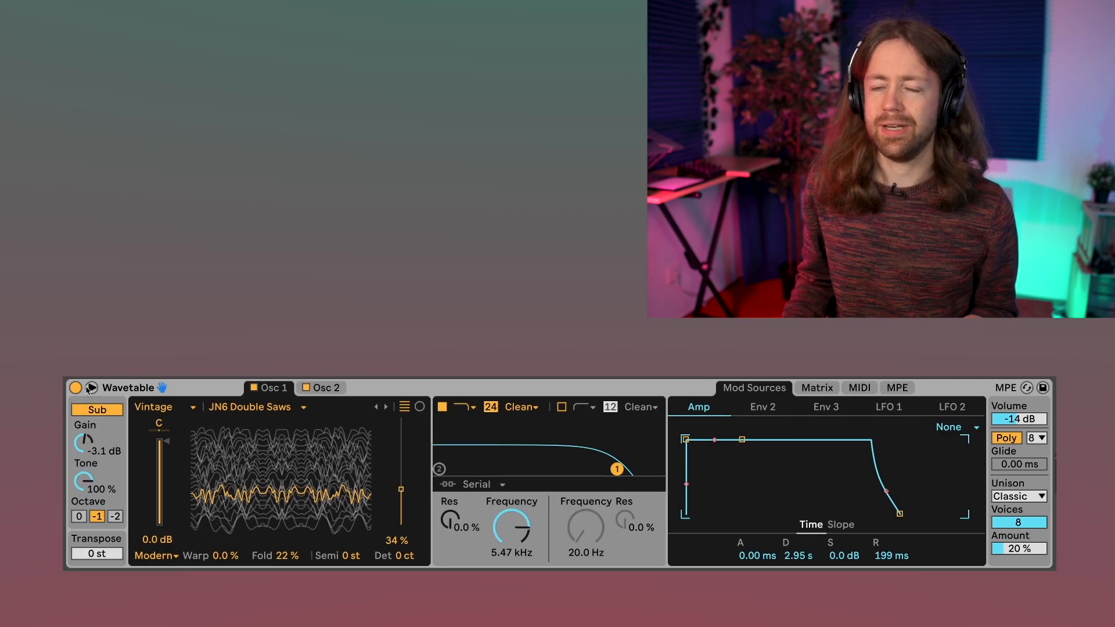